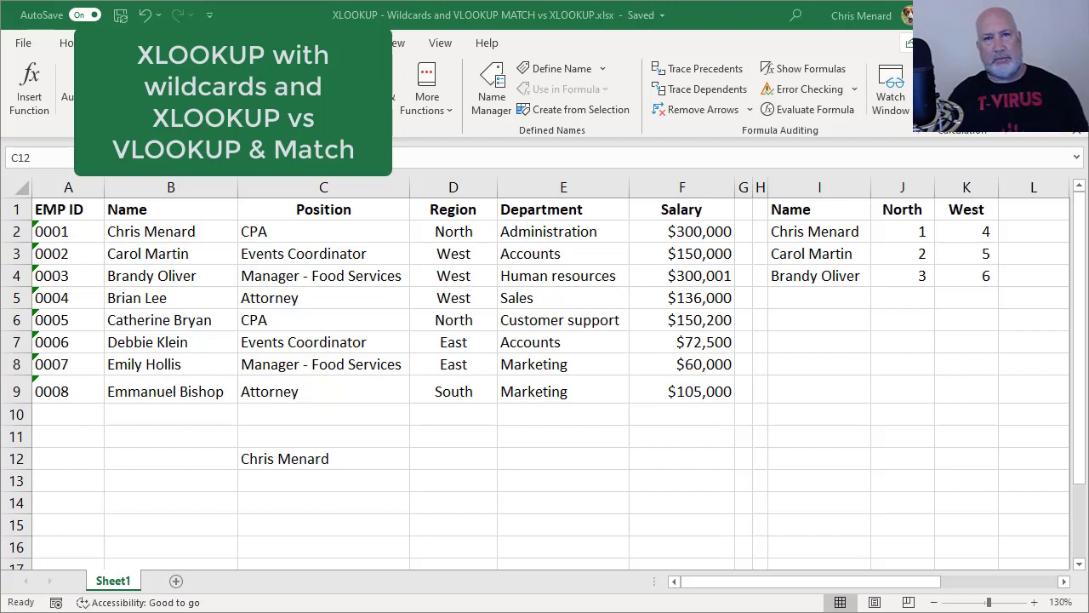
Enter =XLOOKUP(C12,B2:B9,F2:F9) in D12 to return the salary for C12's name
click(437, 457)
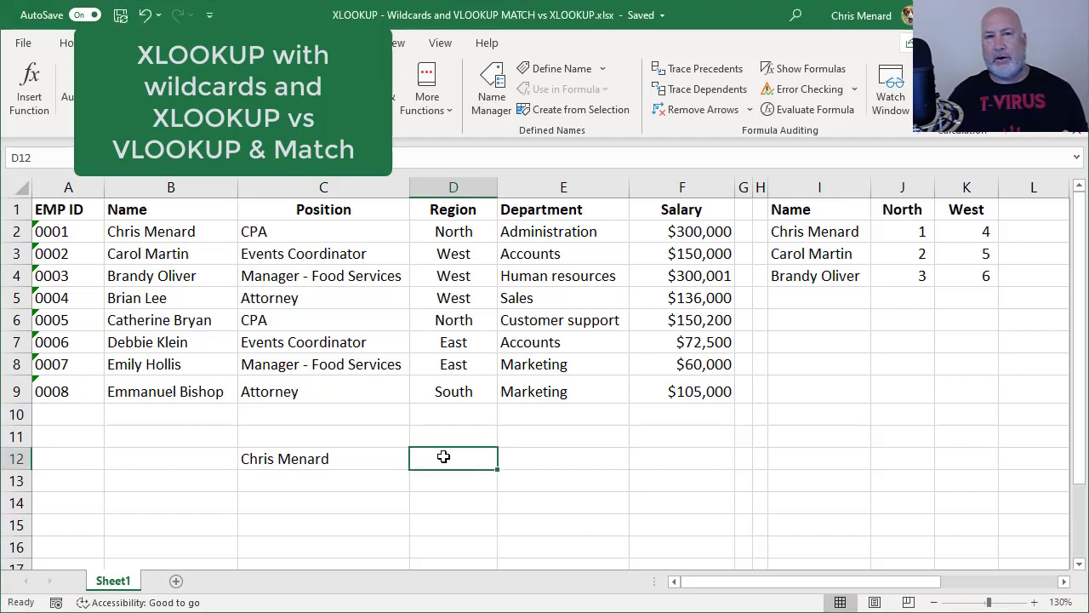
text(=xl)
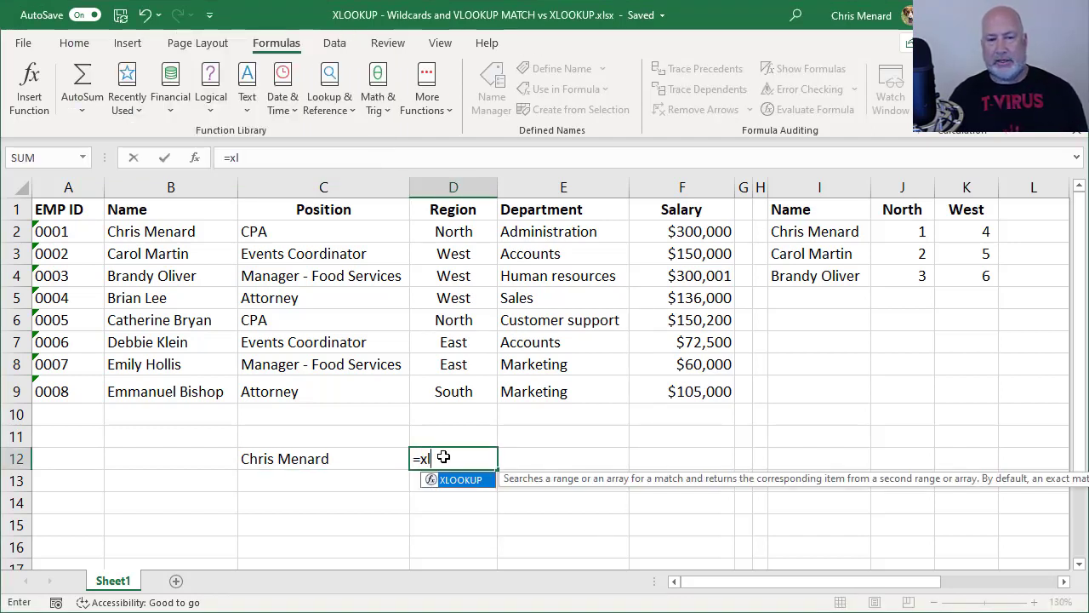
key(Tab)
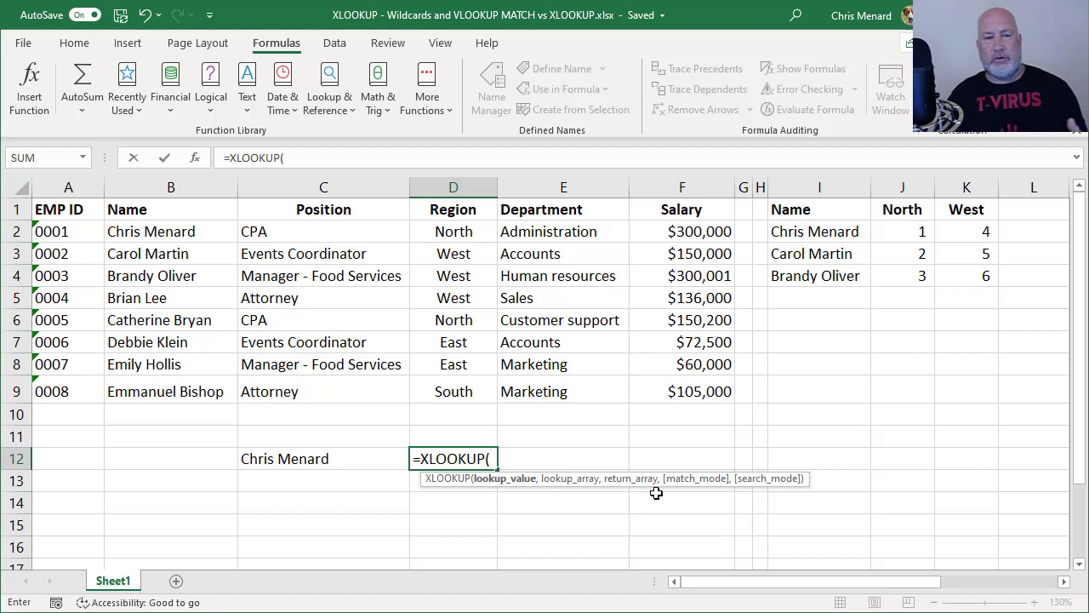
click(348, 459)
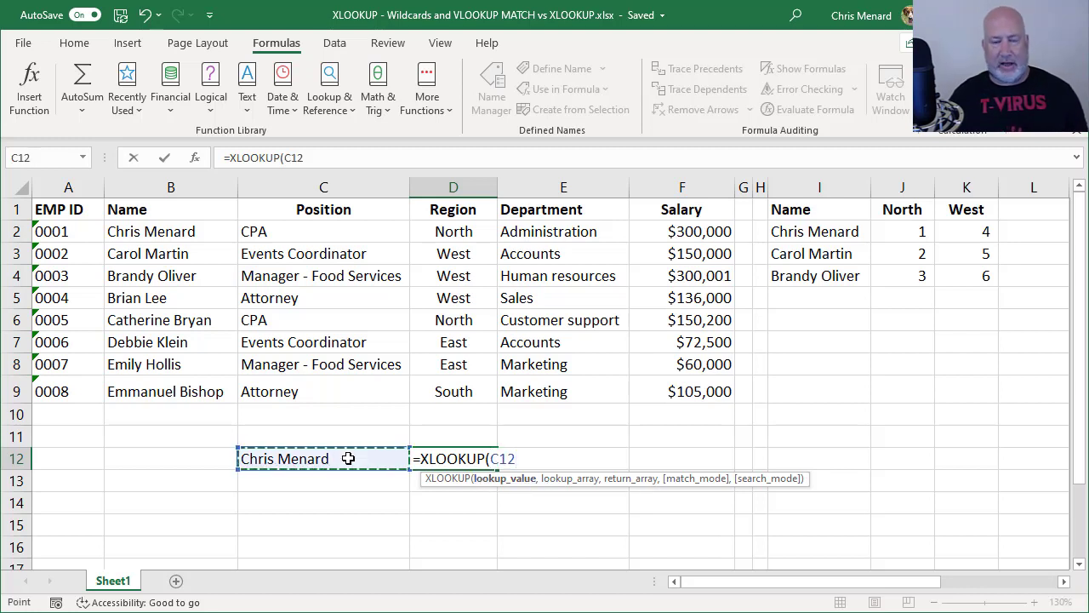
text(,)
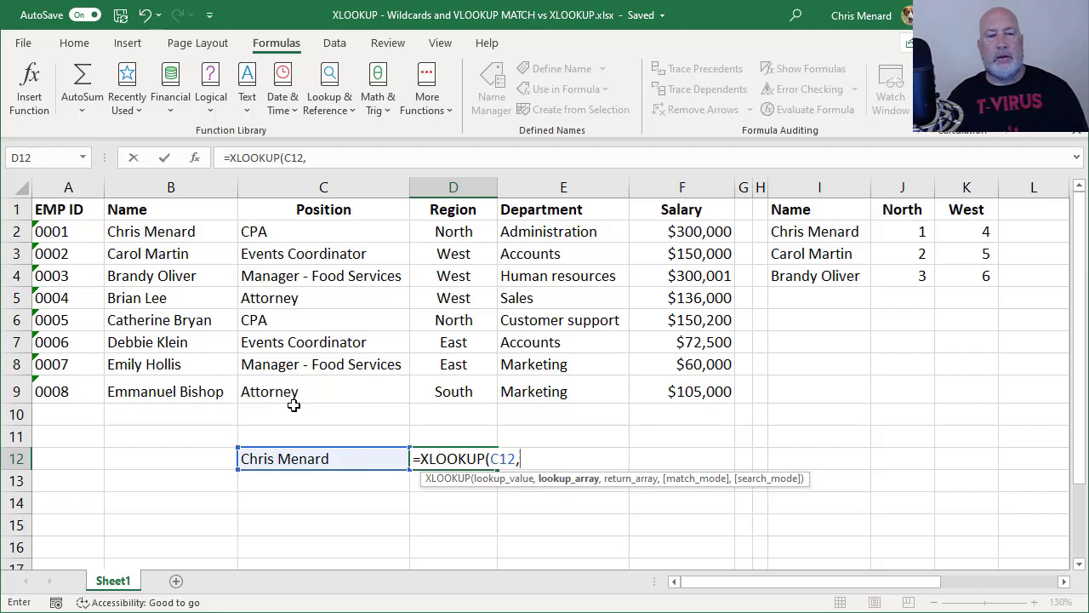
drag(191, 235, 202, 389)
text(,)
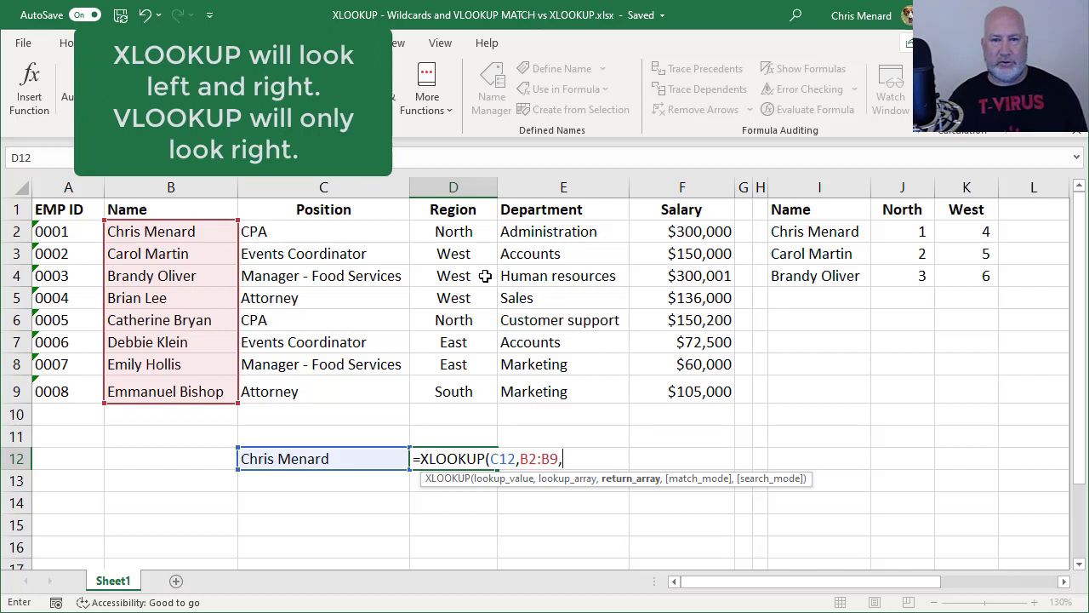
drag(706, 235, 703, 389)
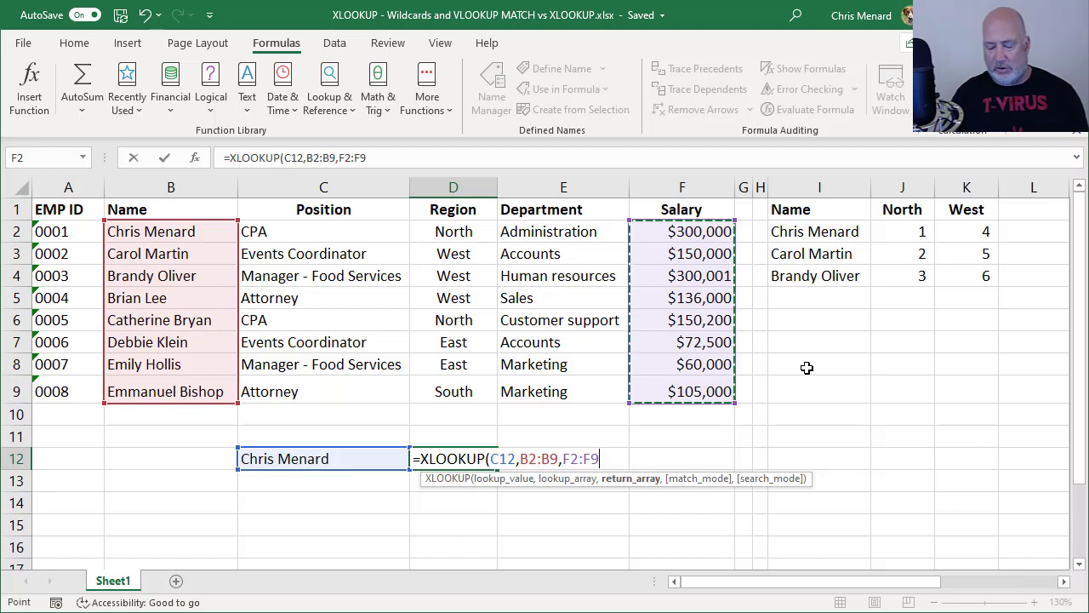
key(Return)
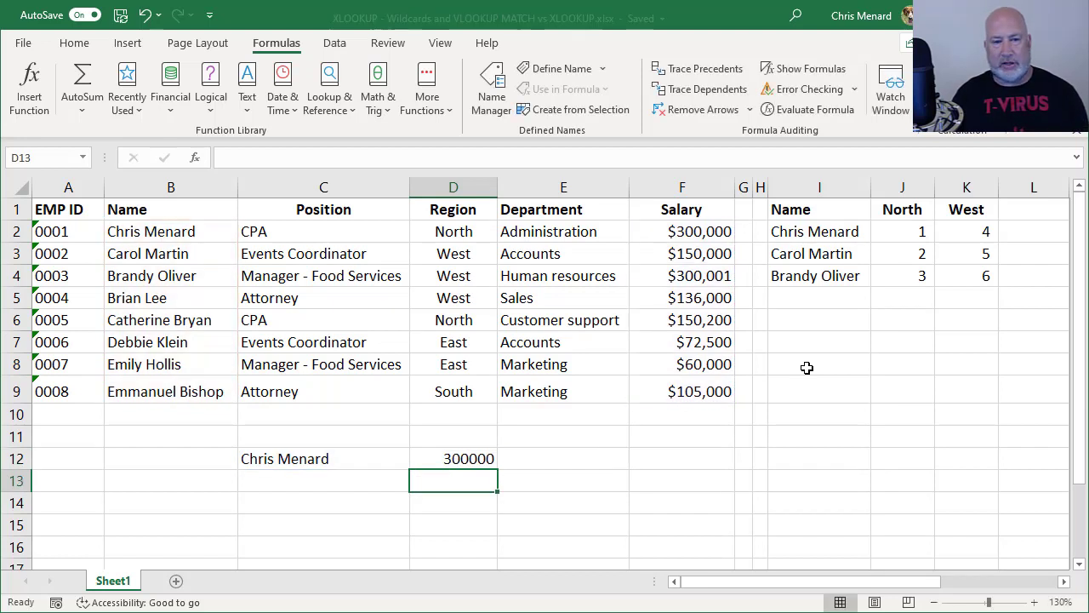
key(Up)
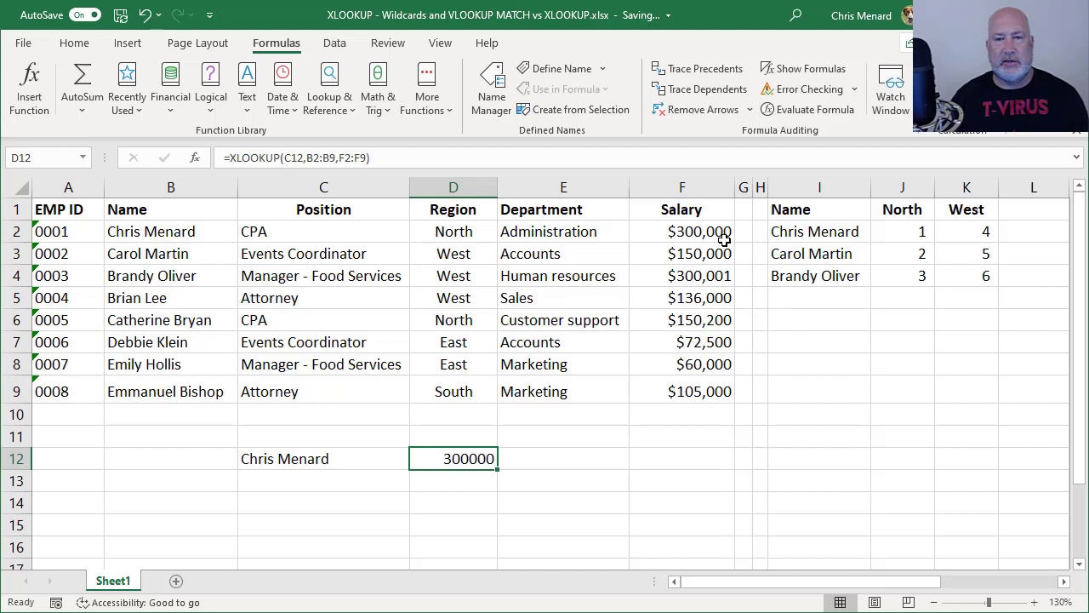
Change the first salary in F2 to $125,000
click(679, 239)
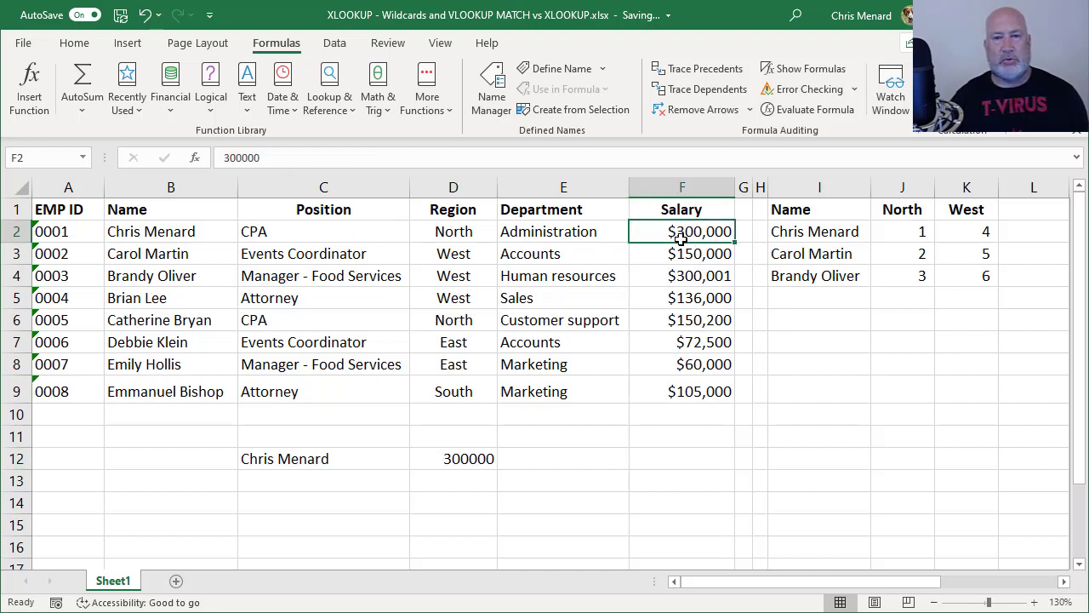
text(1)
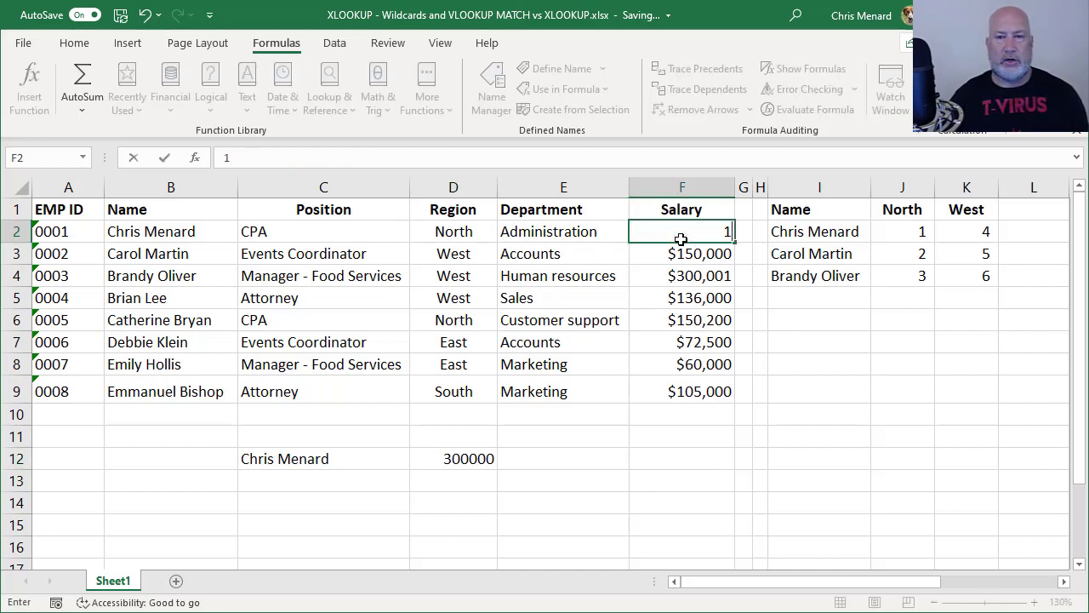
text(25,000)
key(Return)
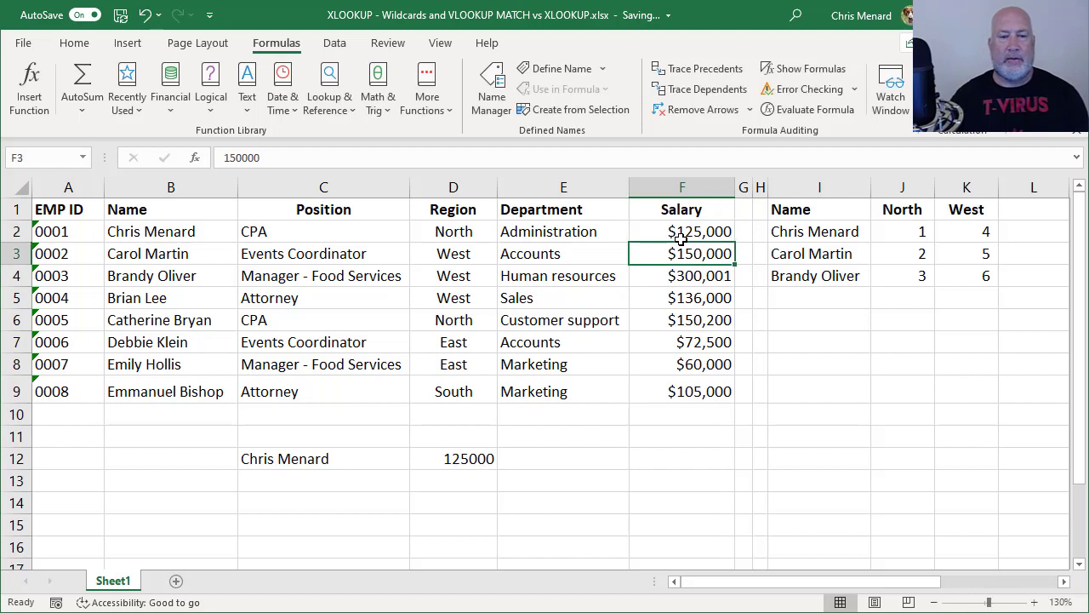
click(316, 481)
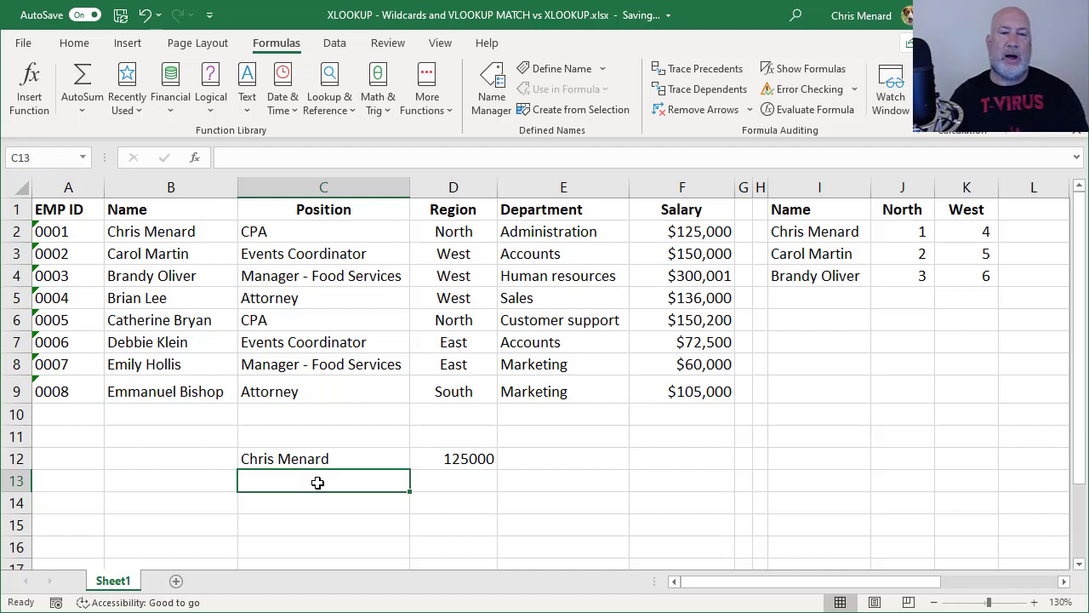
Enter a partial first name in C13, removing the autocompleted remainder
text(Chris)
key(Delete)
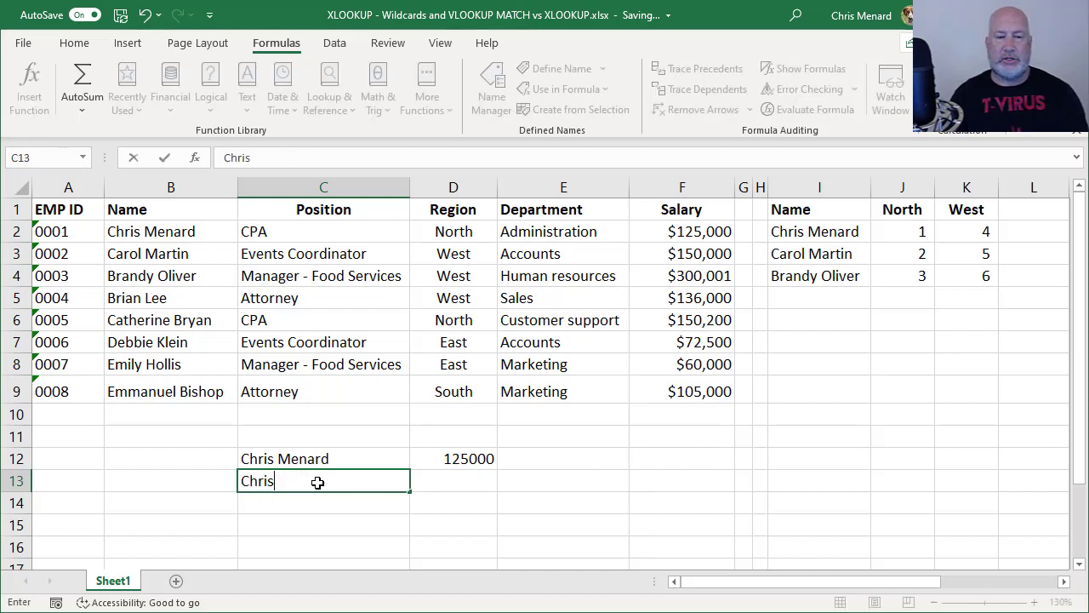
key(Tab)
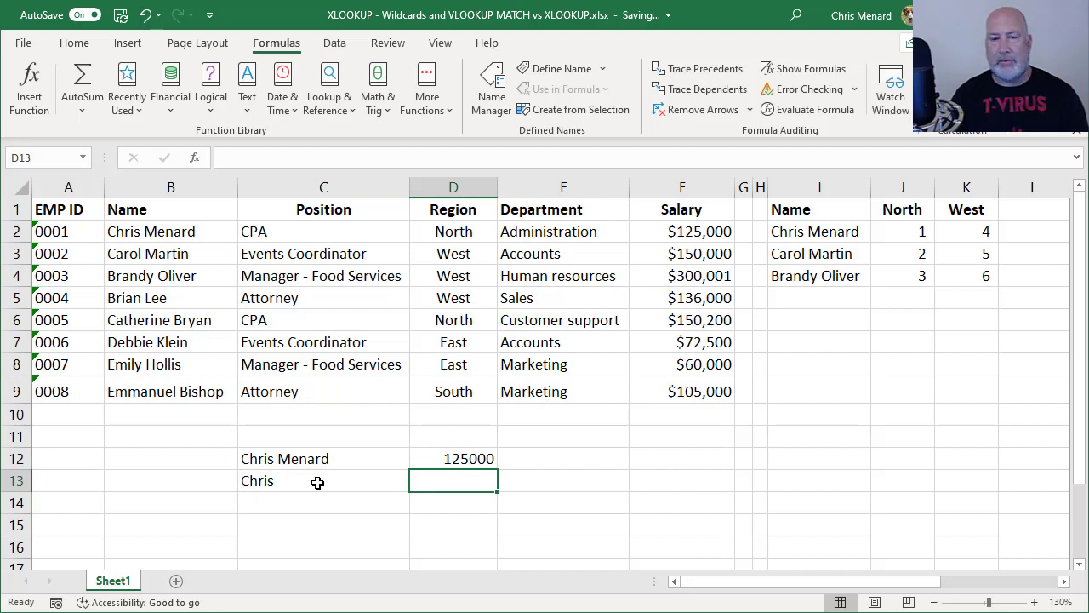
Enter =XLOOKUP(C13&"*",B2:B9,F2:F9) in D13, which returns #N/A for now
text(=)
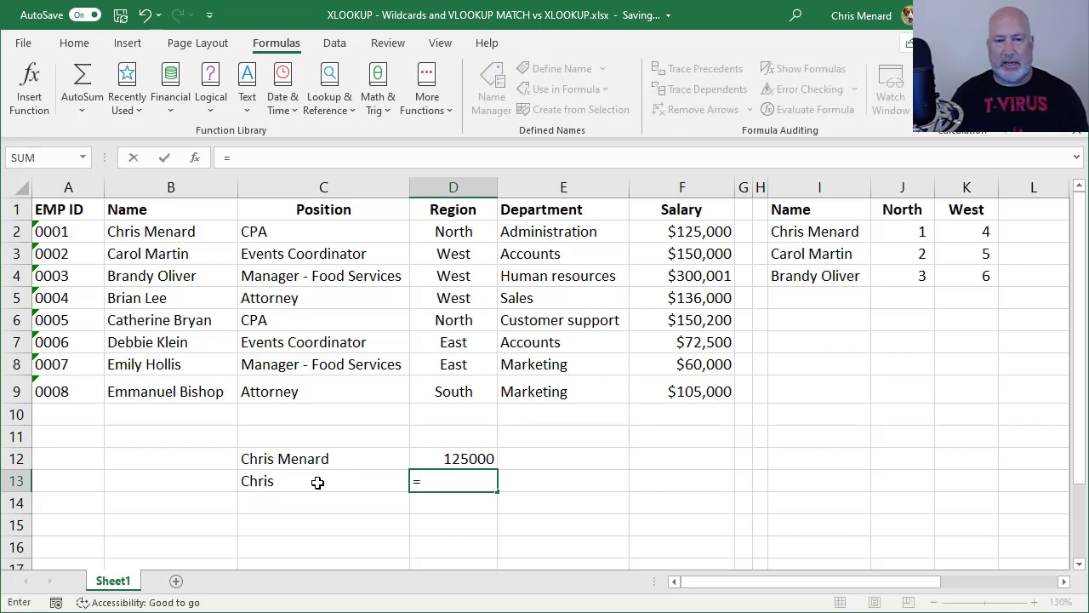
text(xl)
key(Tab)
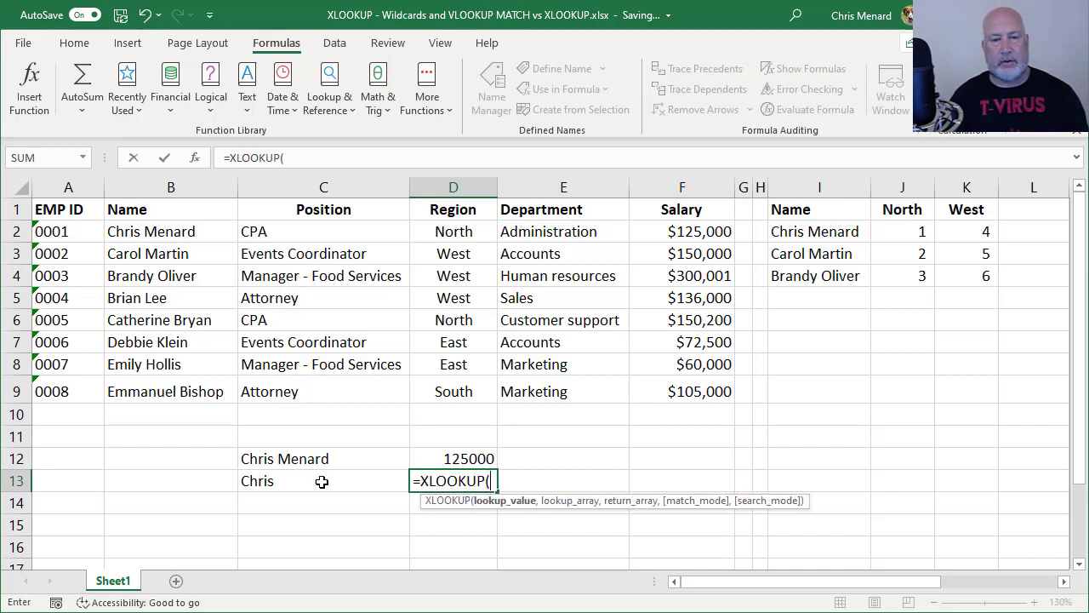
click(321, 481)
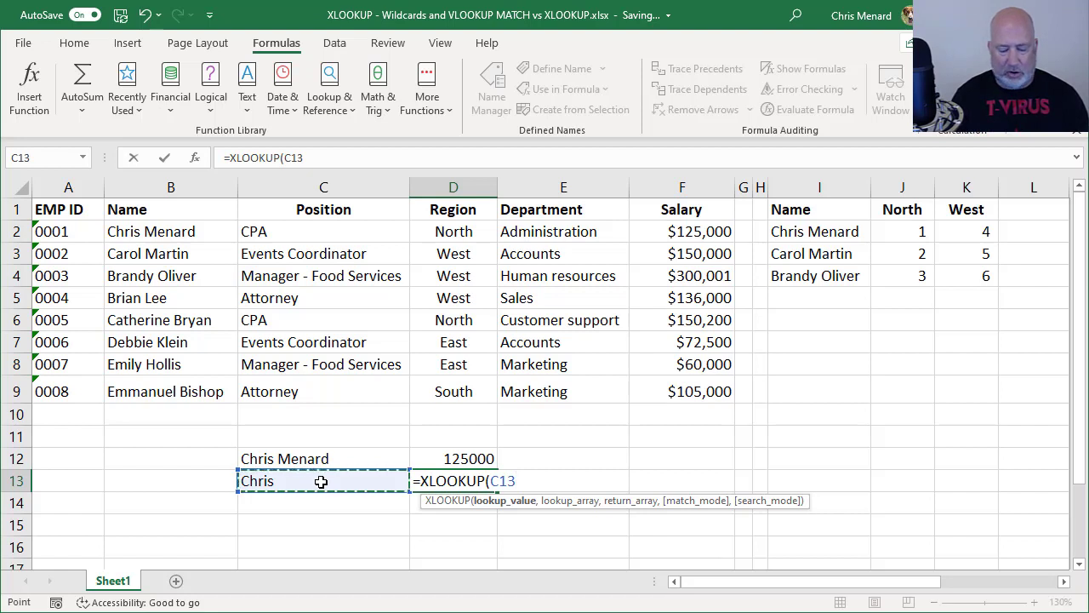
text(")
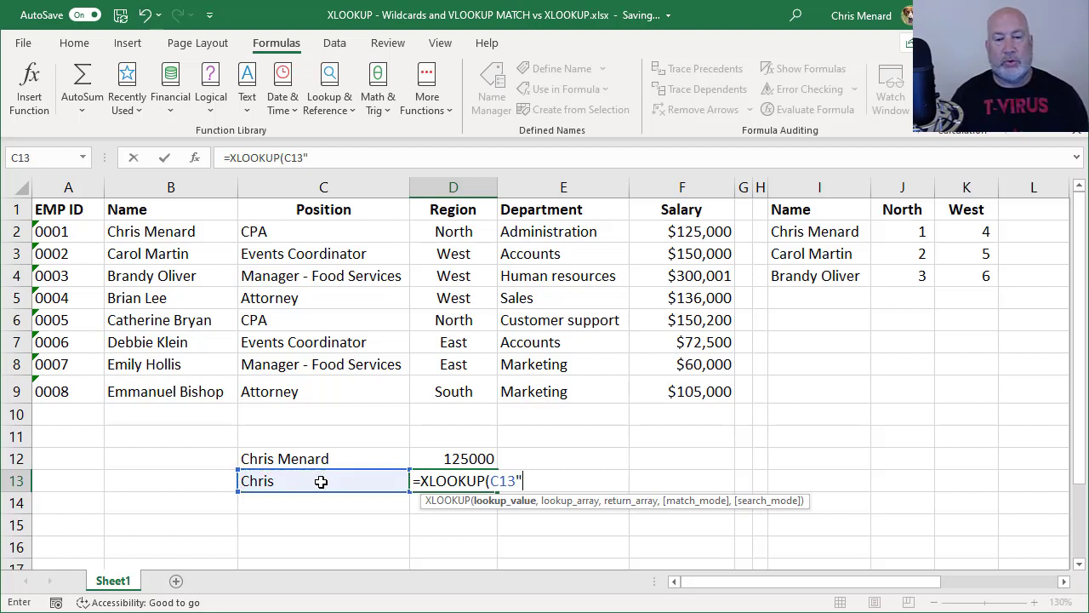
key(BackSpace)
text(&)
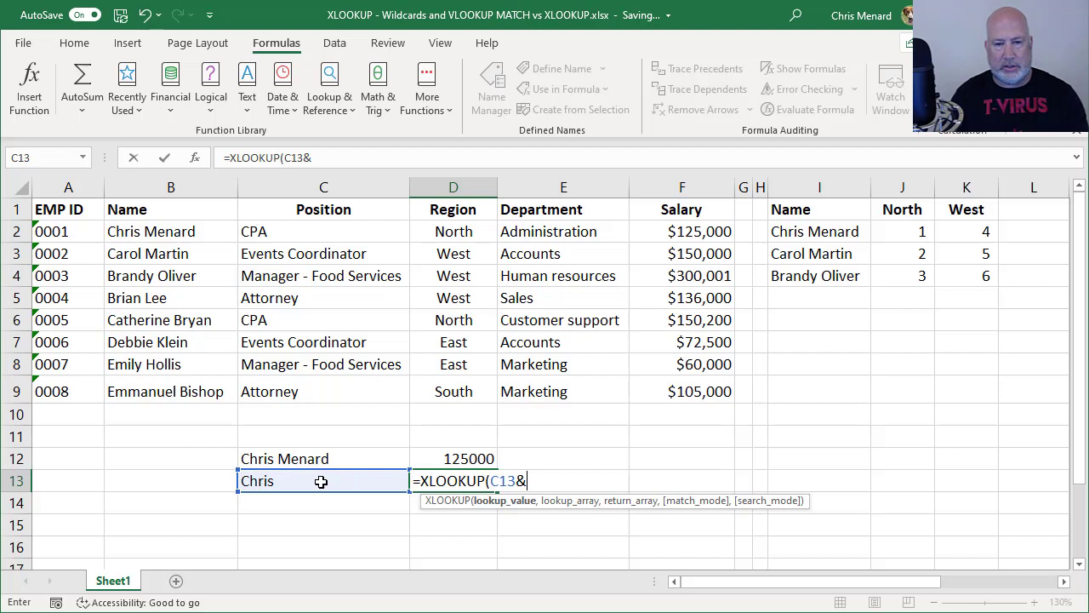
text("*)
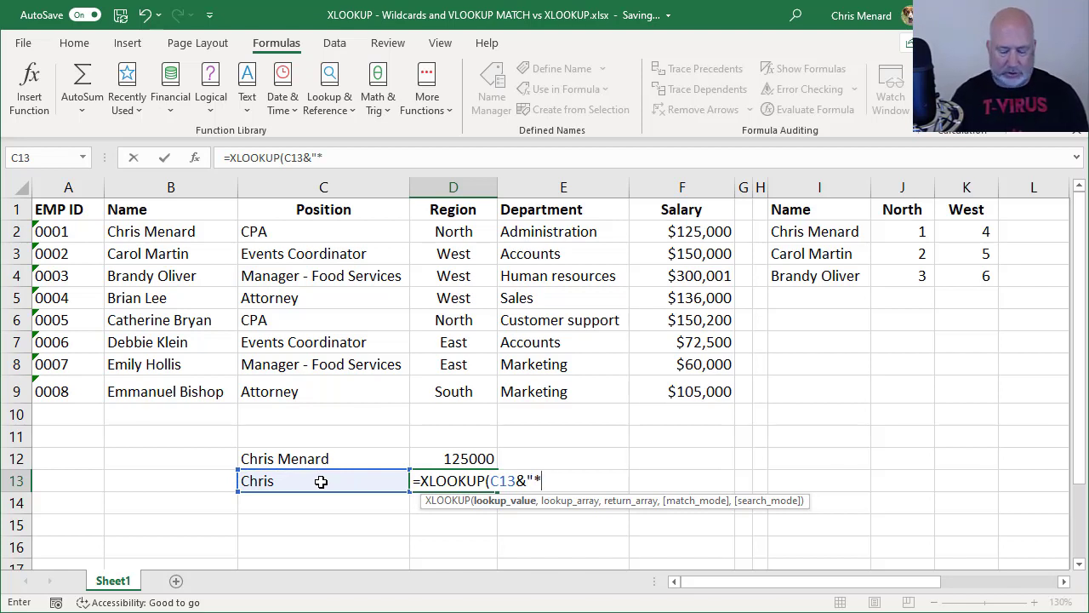
text(")
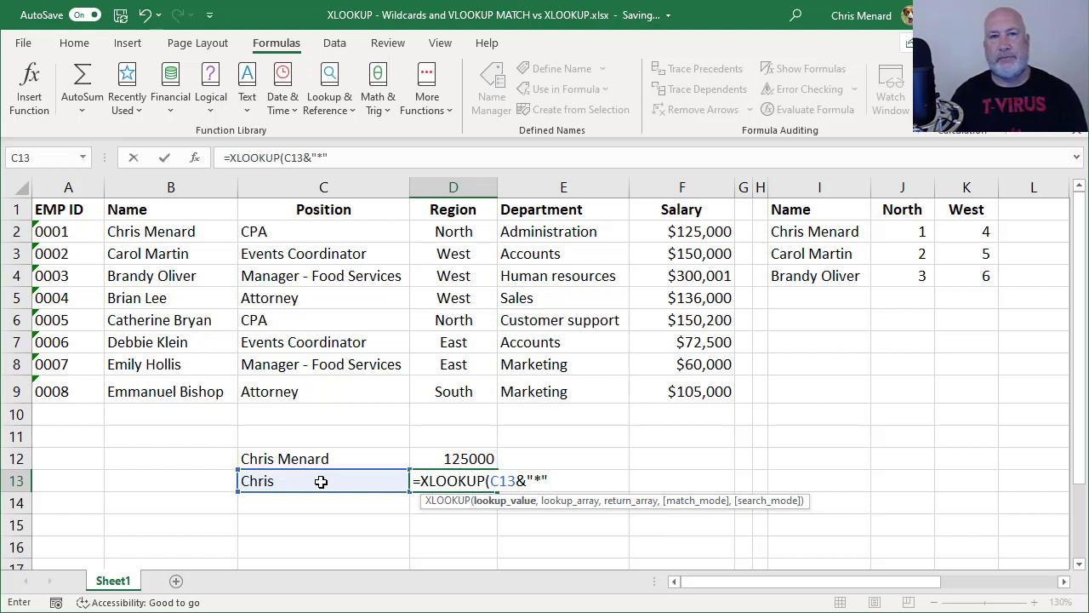
text(,)
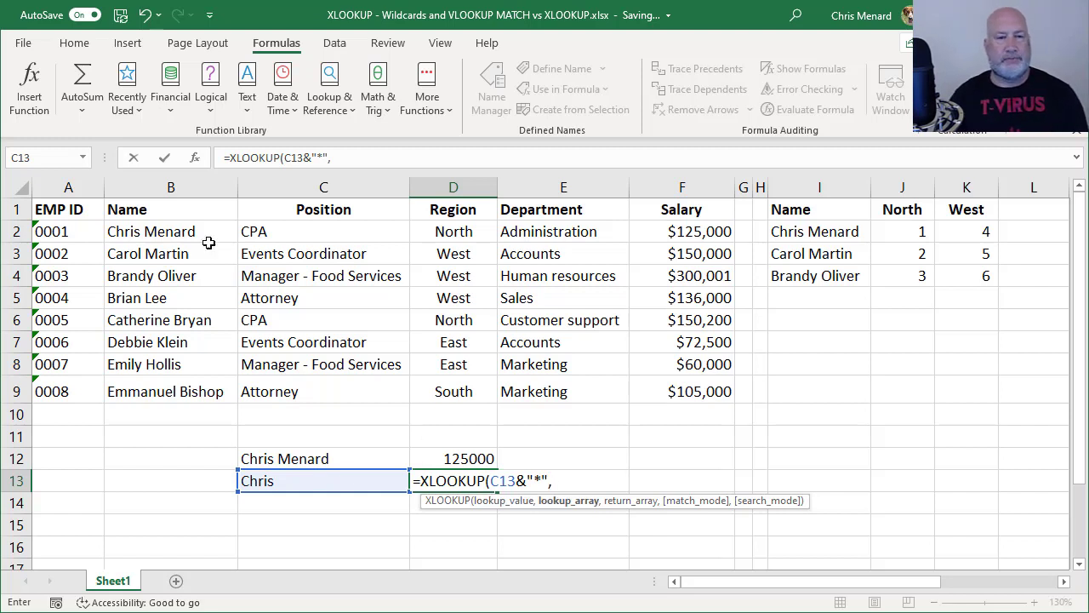
drag(195, 232, 209, 389)
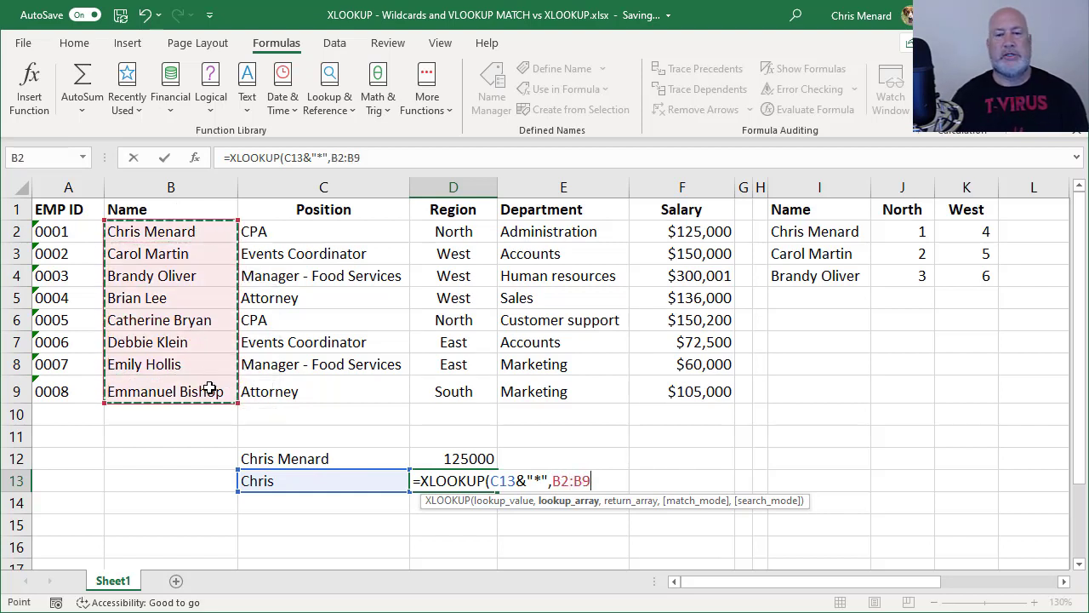
text(,)
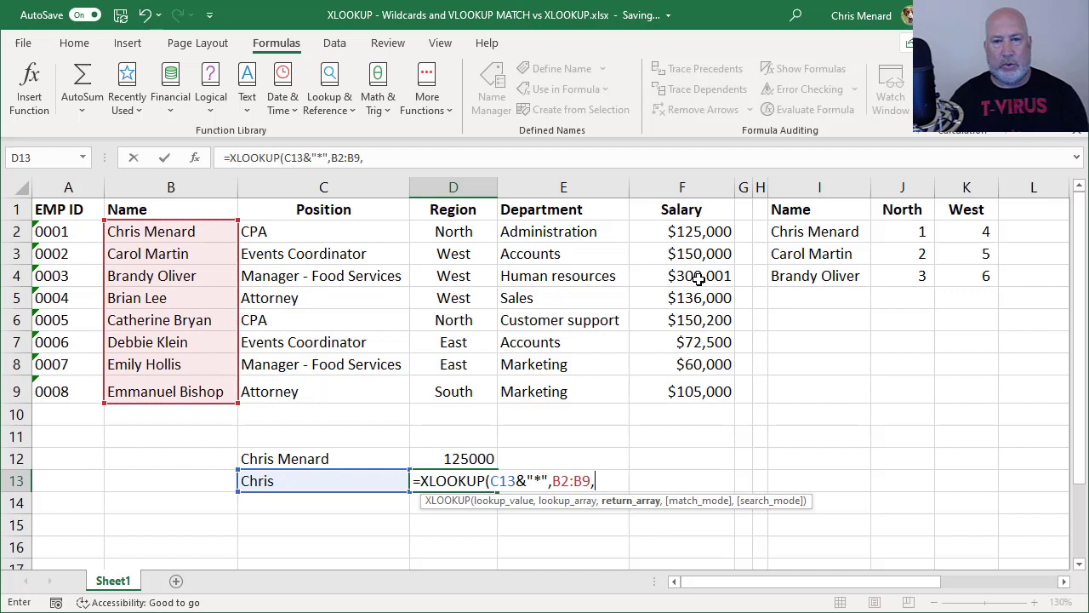
drag(705, 231, 708, 391)
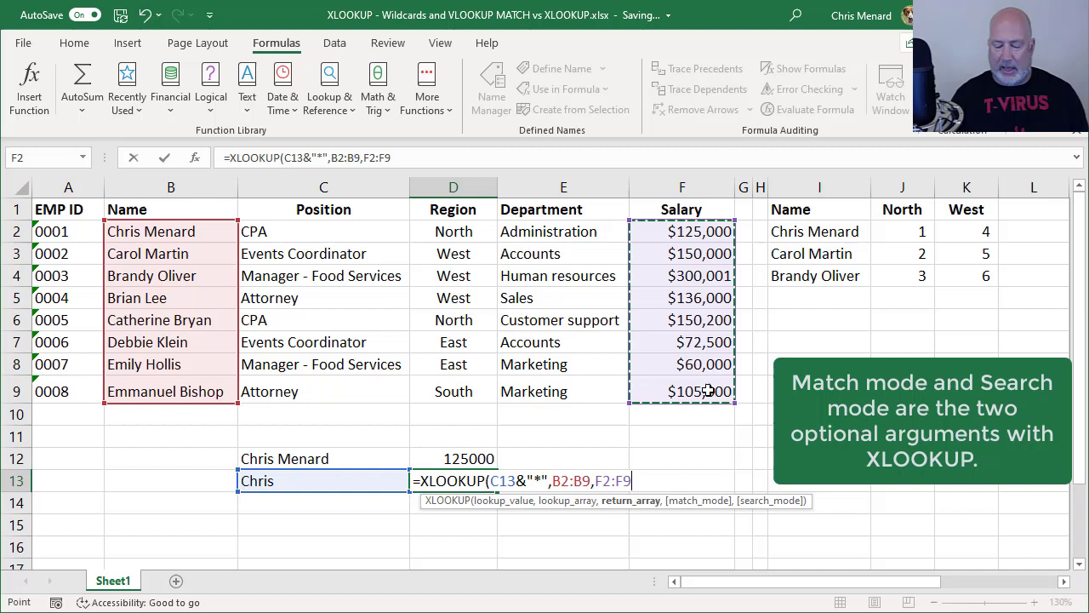
text())
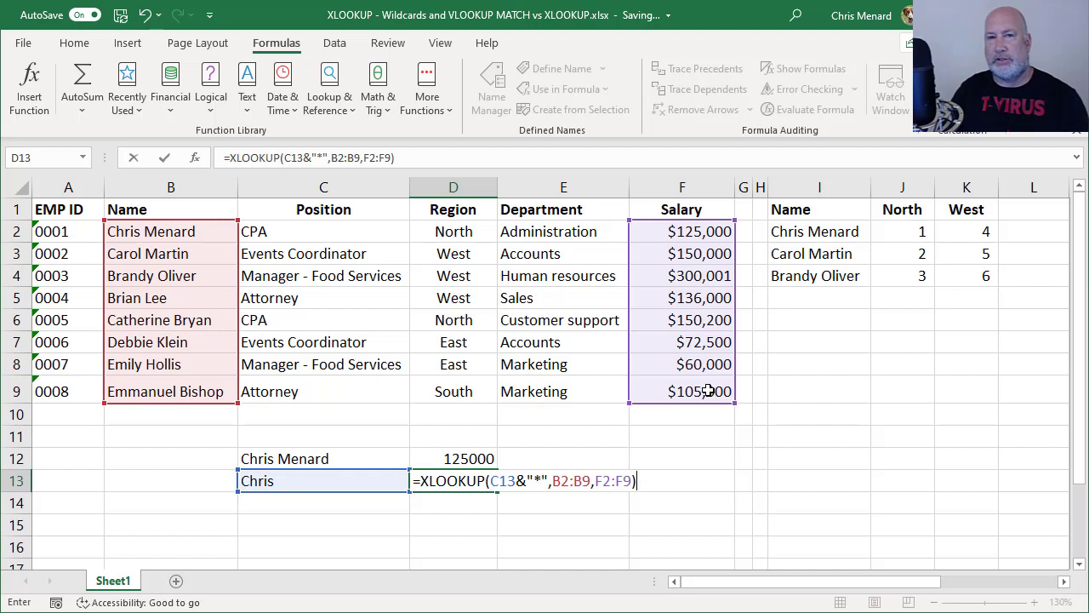
key(ctrl+Return)
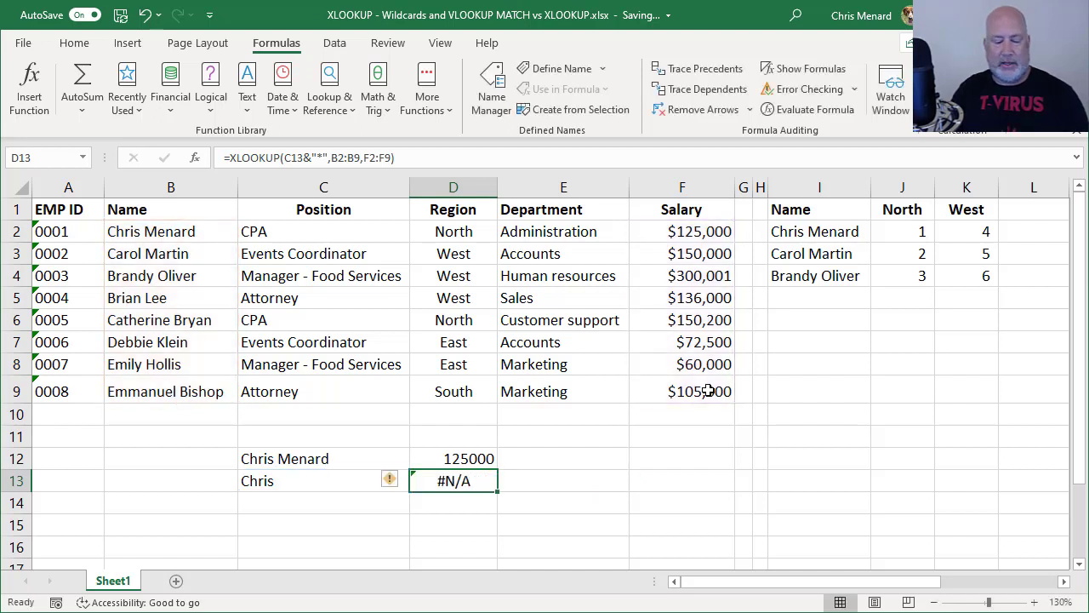
Add match mode 2 so D13 reads =XLOOKUP(C13&"*",B2:B9,F2:F9,2) and returns 125000
key(F2)
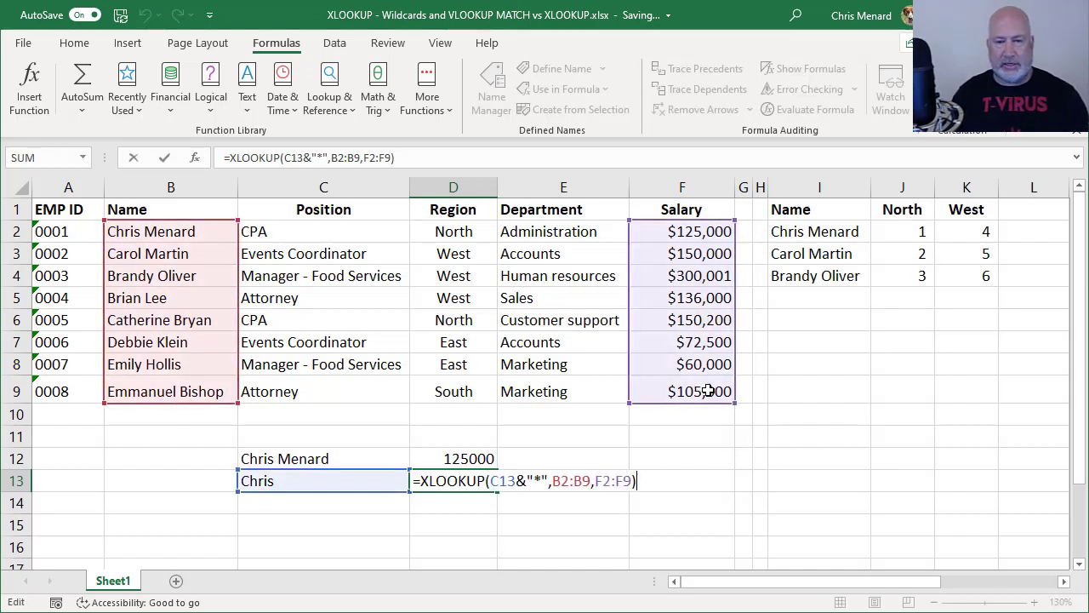
key(BackSpace)
text(,)
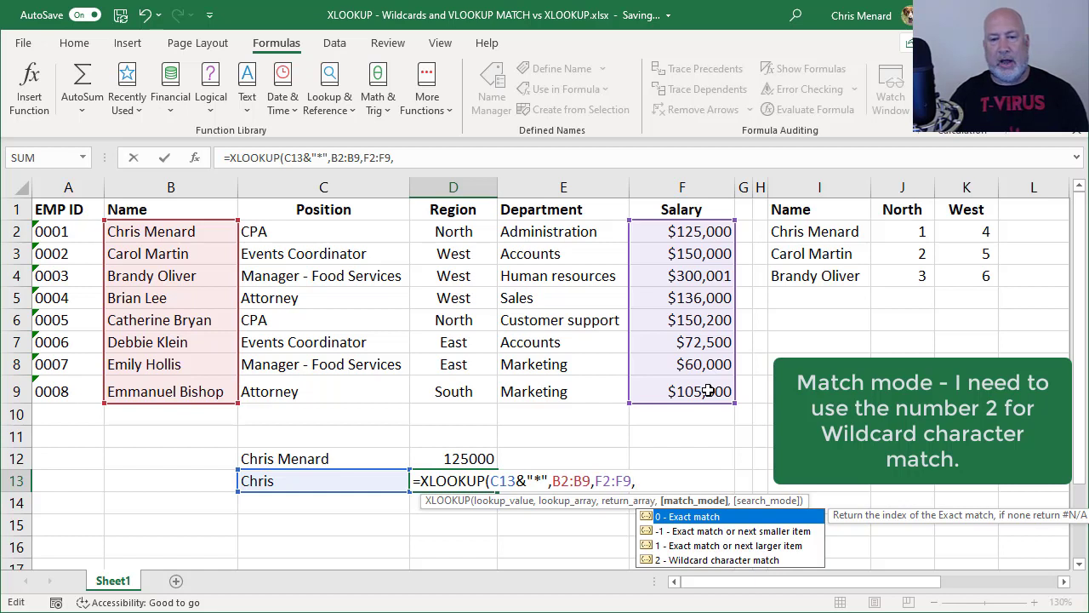
text(2)
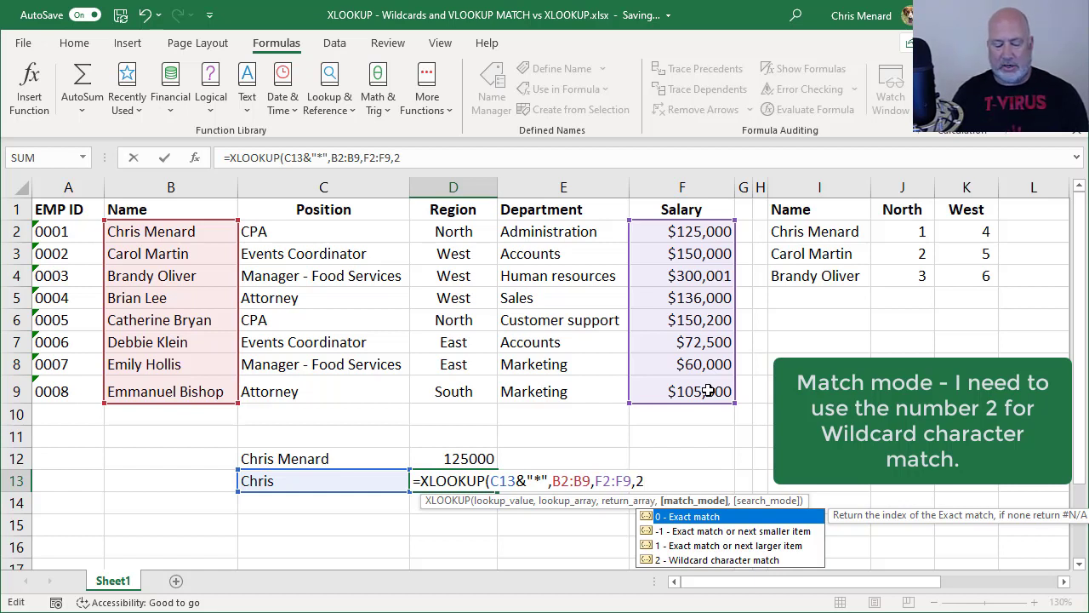
text())
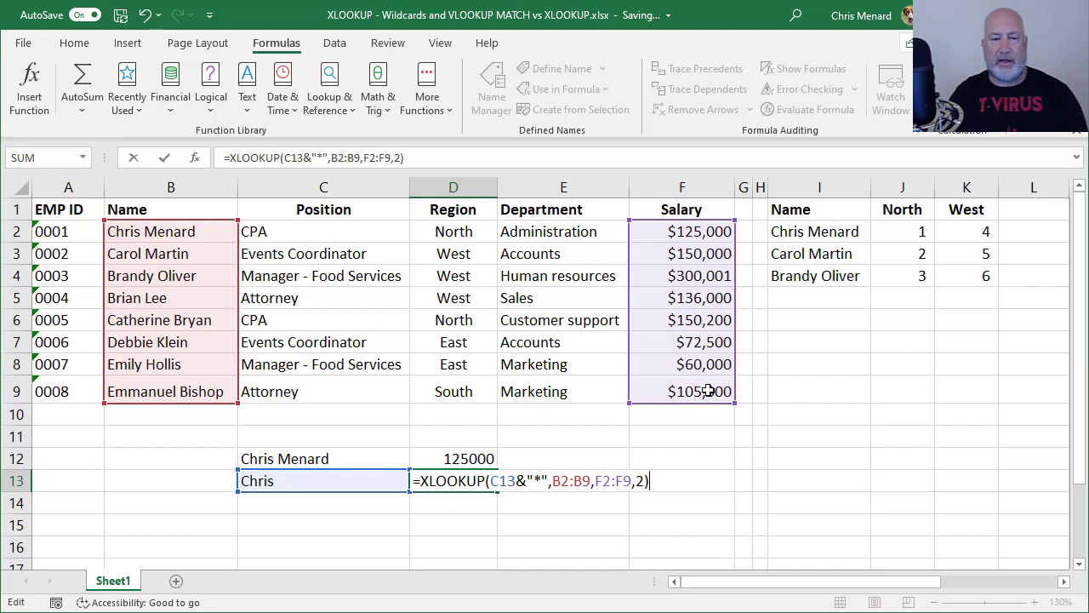
key(ctrl+Return)
key(Left)
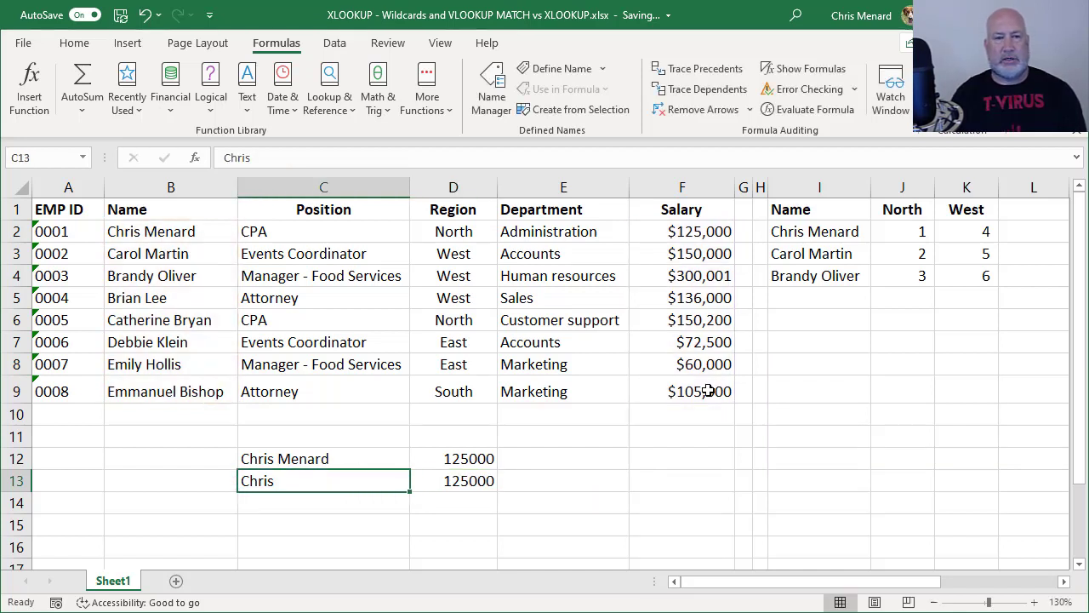
Replace C13's partial name with a different first name so D13 returns 300001
text(Br)
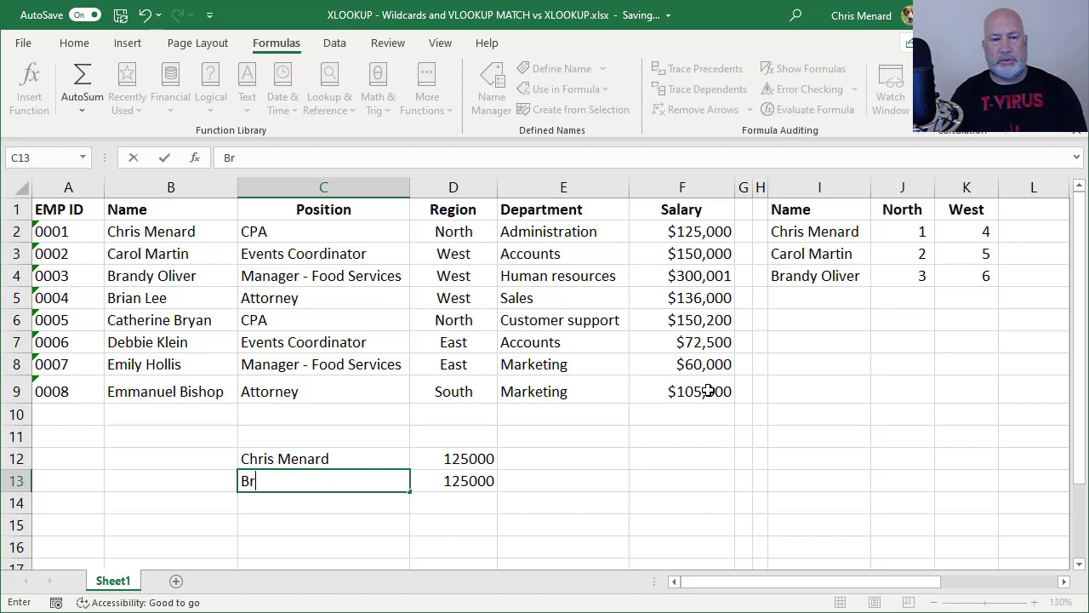
text(andy)
key(Return)
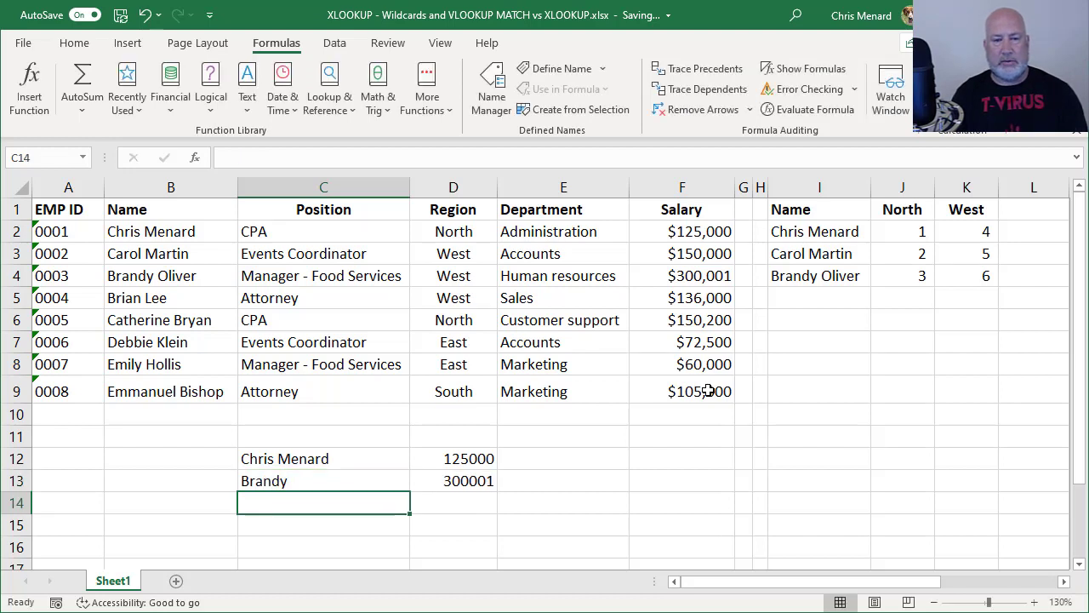
key(Up)
key(Right)
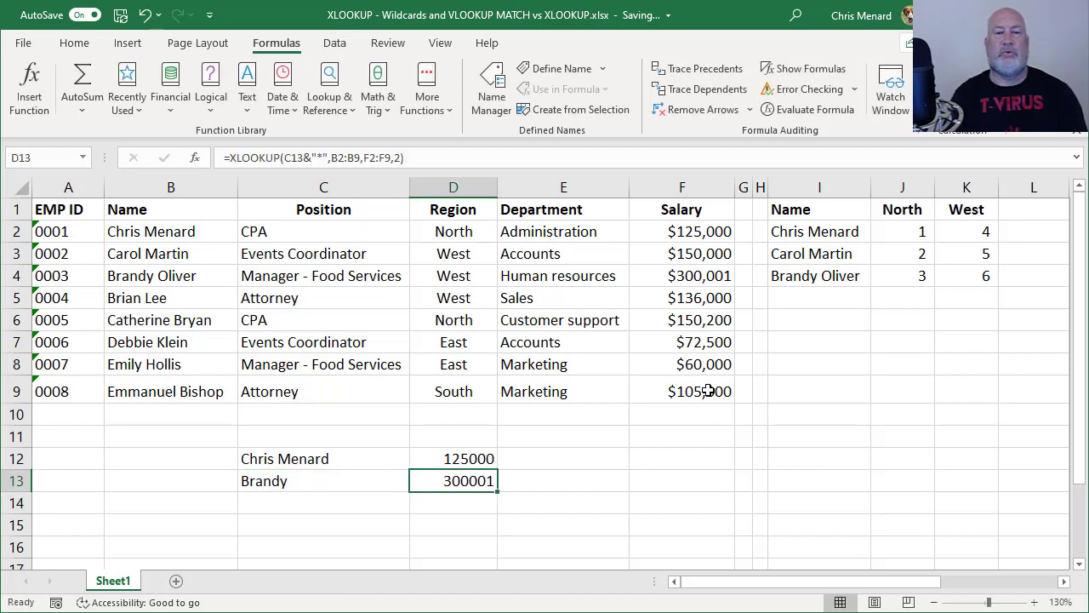
key(Left)
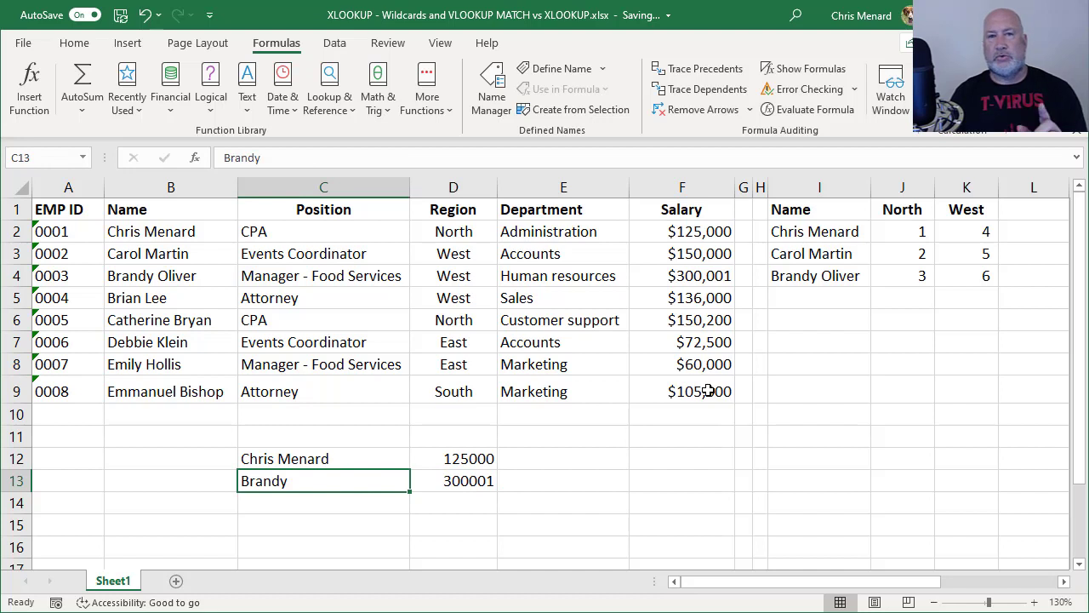
key(Right)
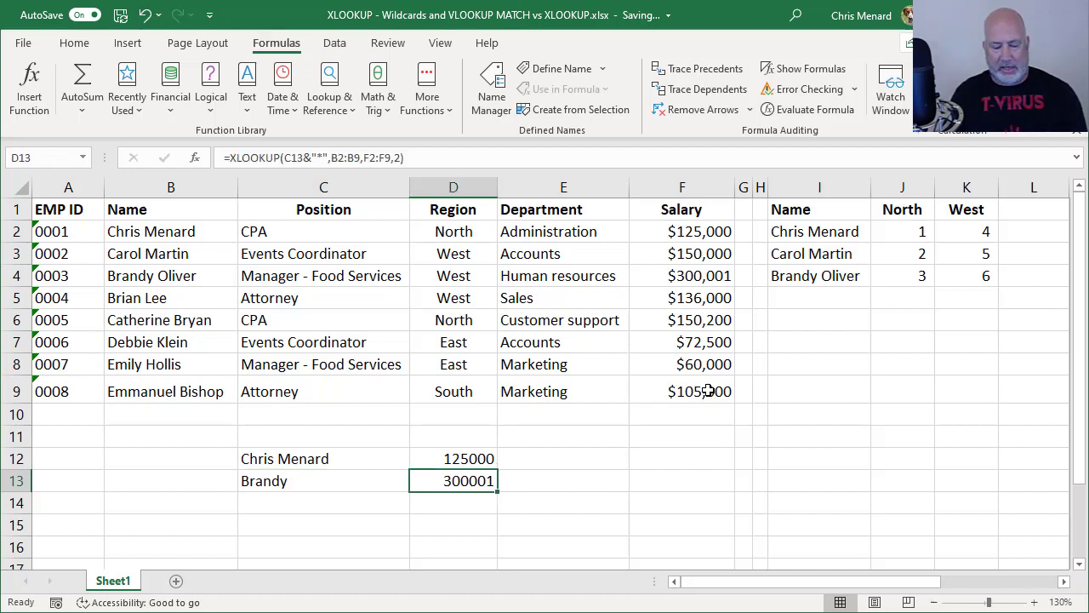
Review the match_mode options list for D13's XLOOKUP without changing it
key(F2)
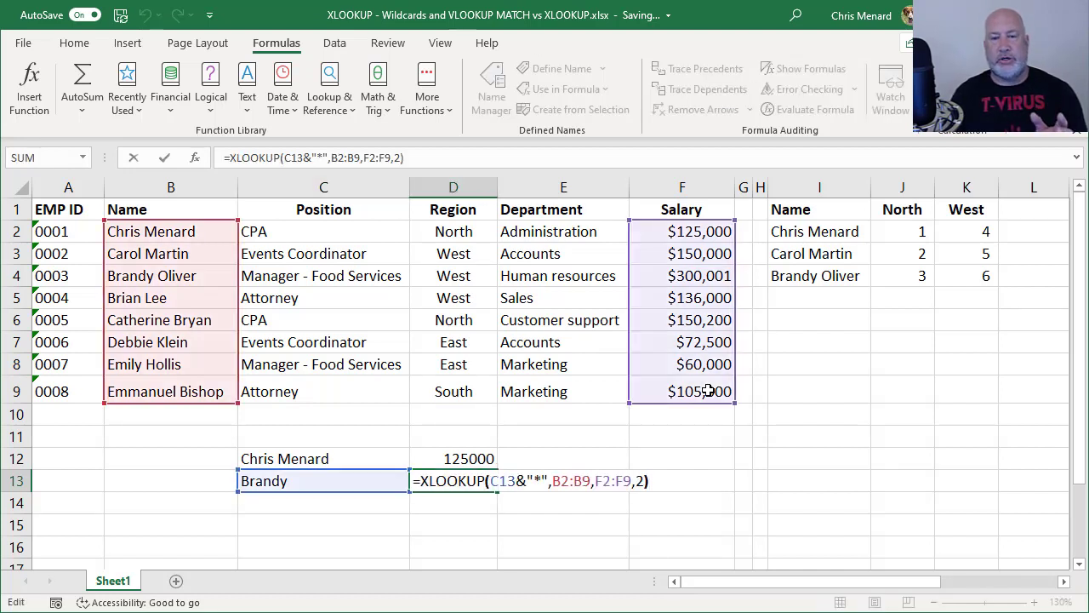
key(Left)
key(Left)
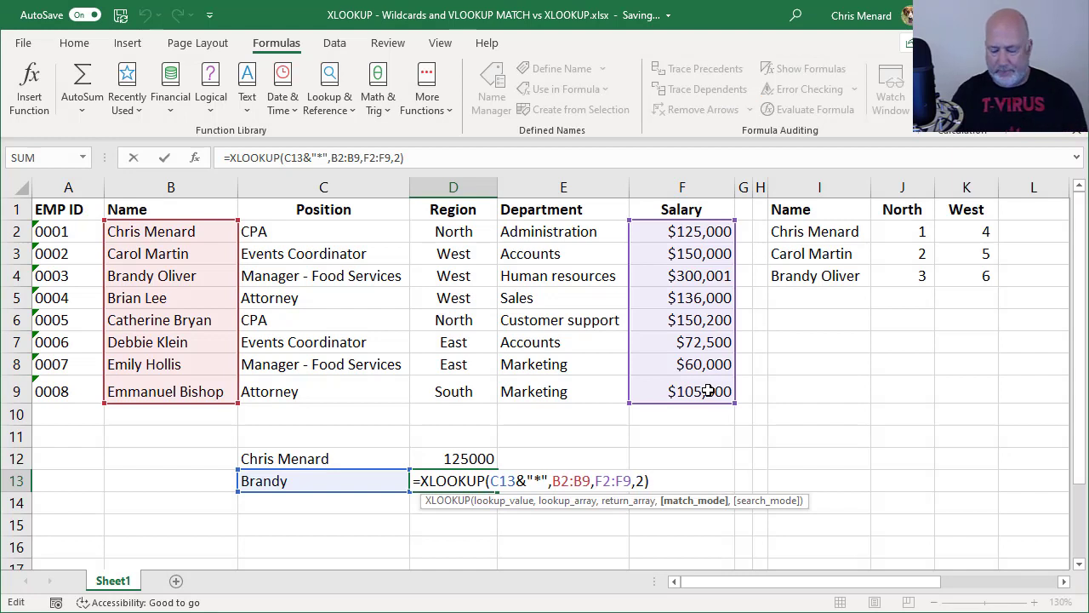
key(alt+Down)
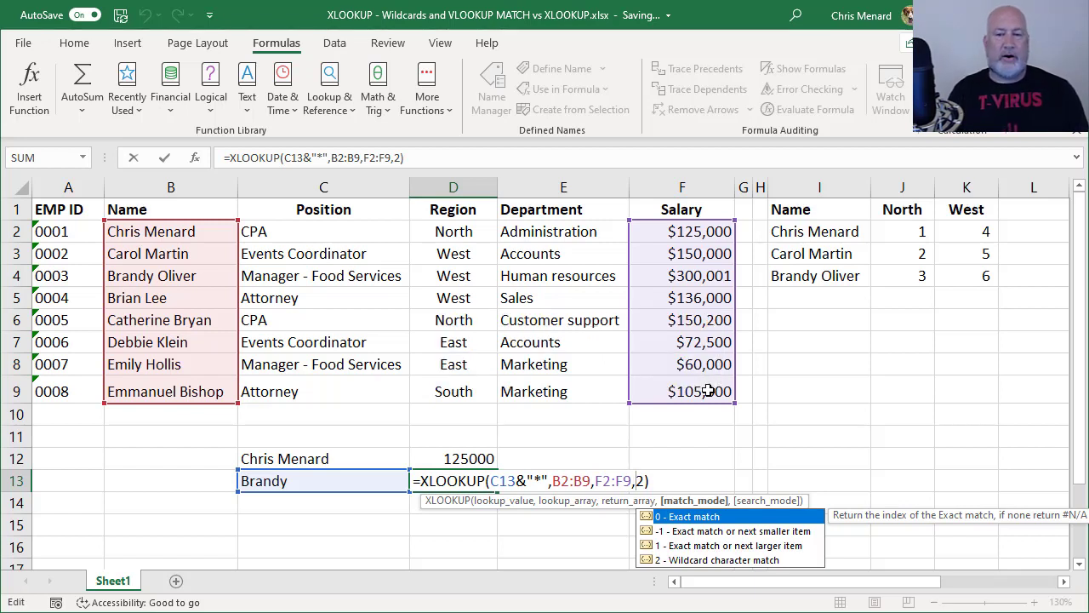
key(Escape)
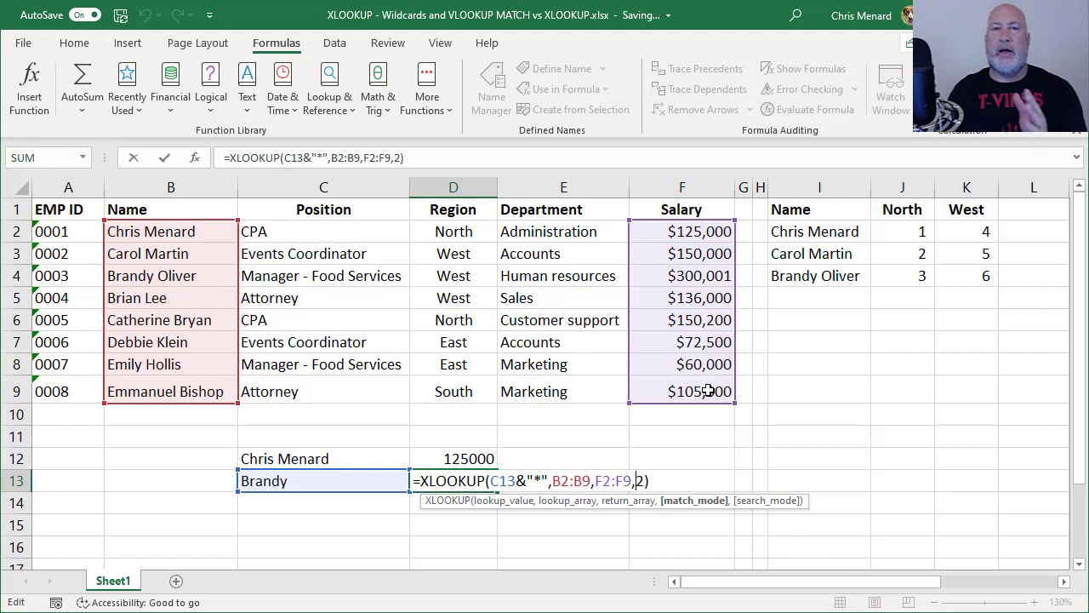
Keep D13's formula unchanged and move to C14
key(ctrl+Return)
key(Down)
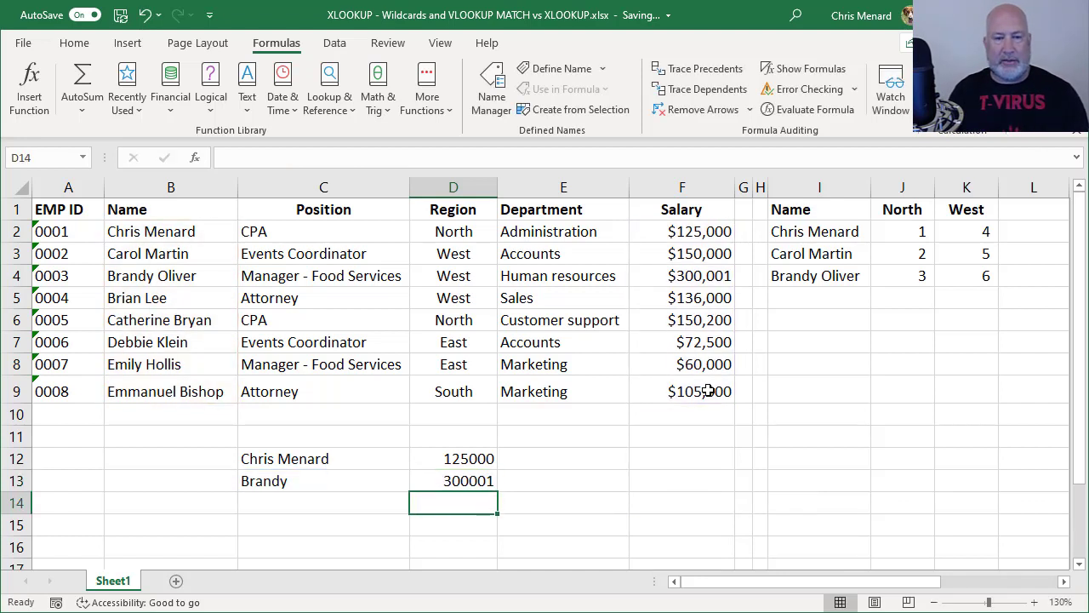
key(Left)
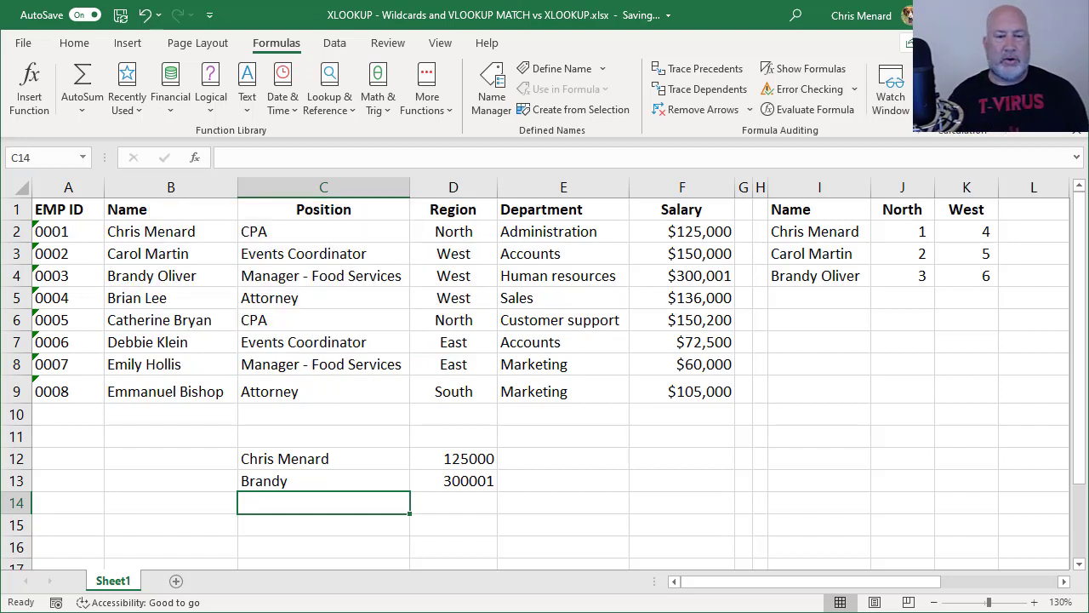
Format C14 as Text and enter the employee ID 0001
text(00)
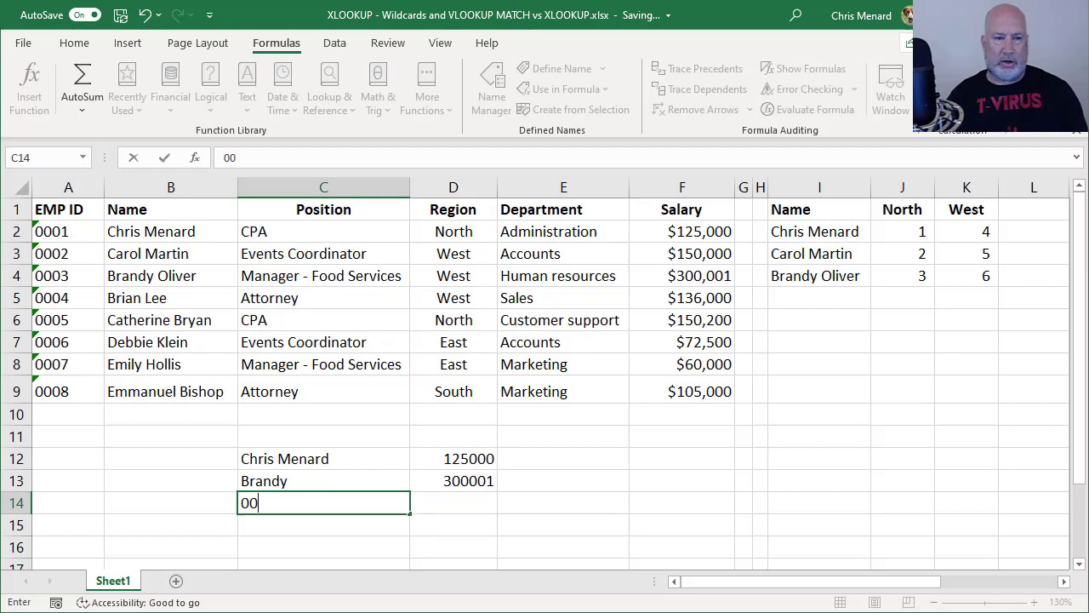
text(01)
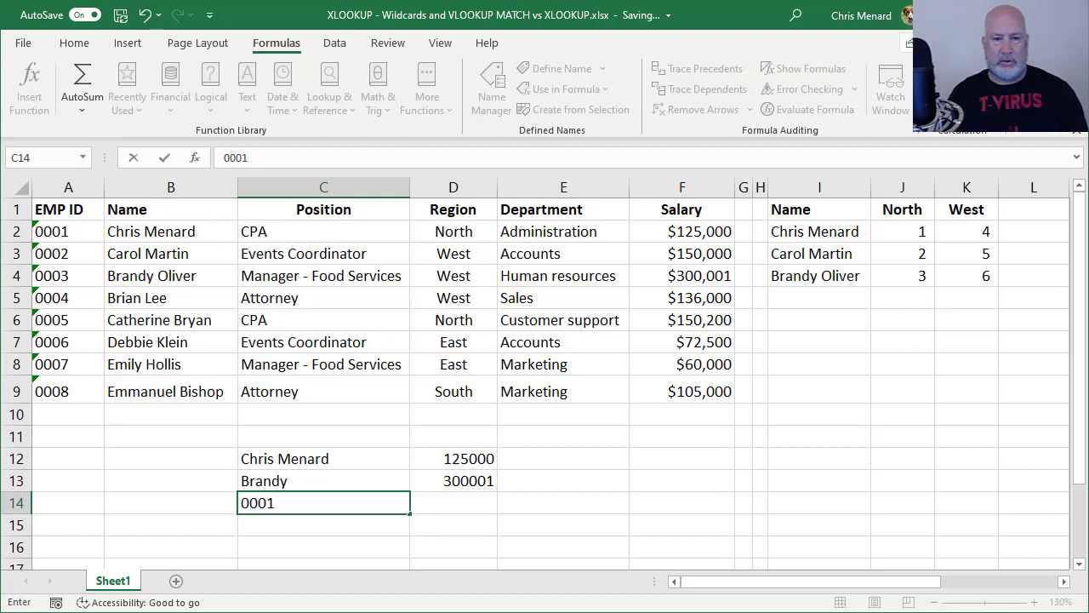
key(Tab)
click(323, 503)
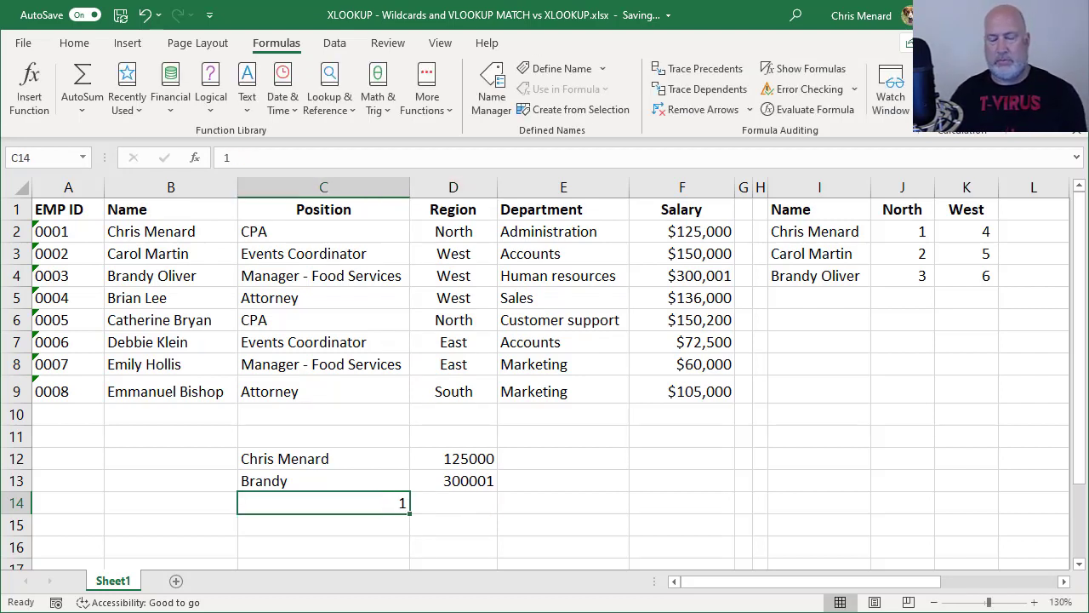
key(Delete)
click(74, 42)
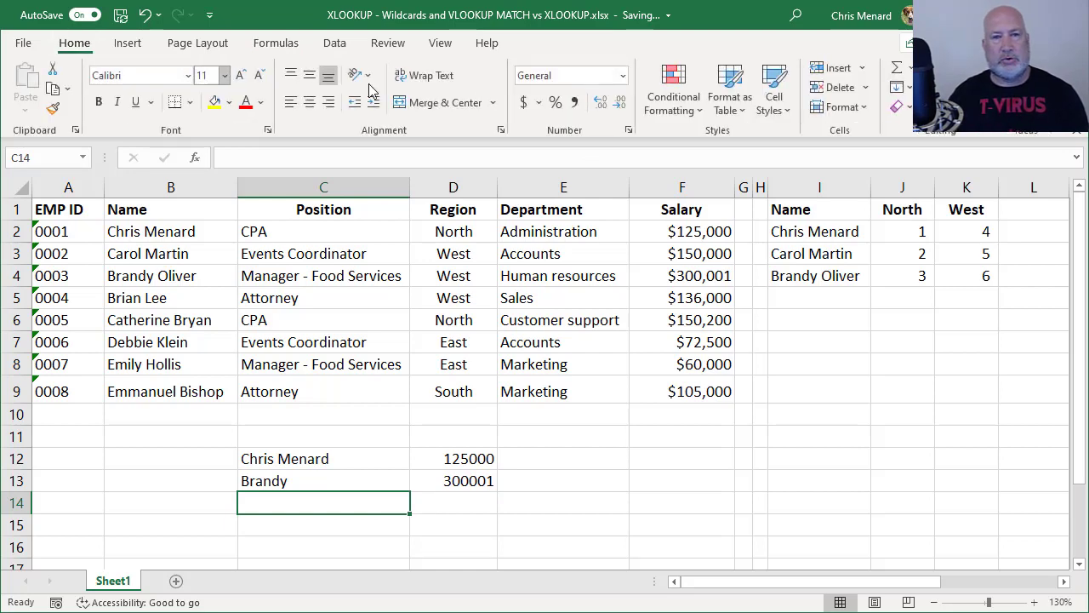
click(622, 75)
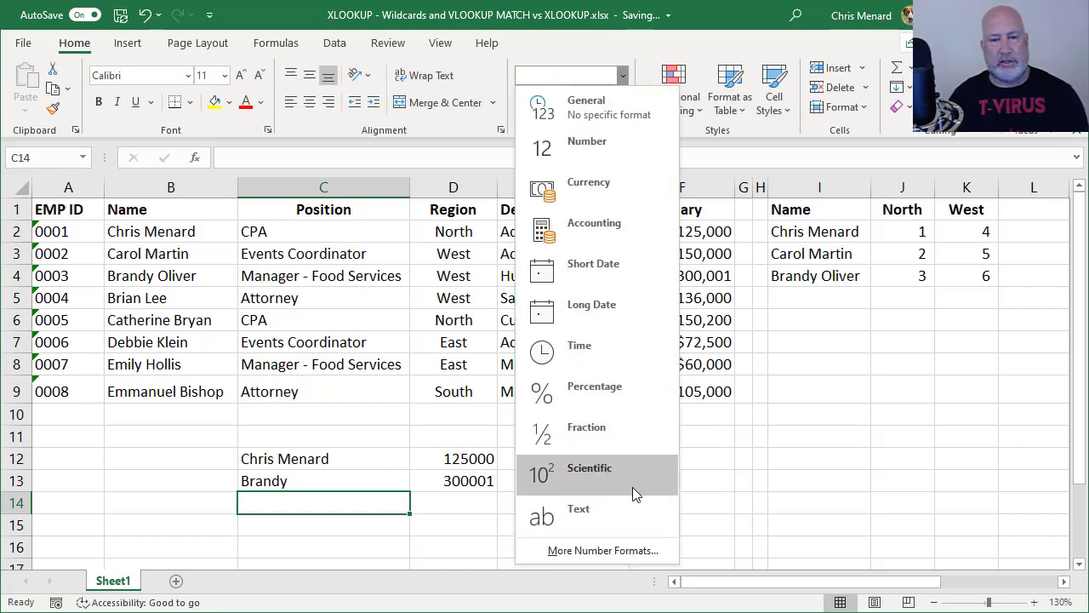
click(605, 521)
text(0001)
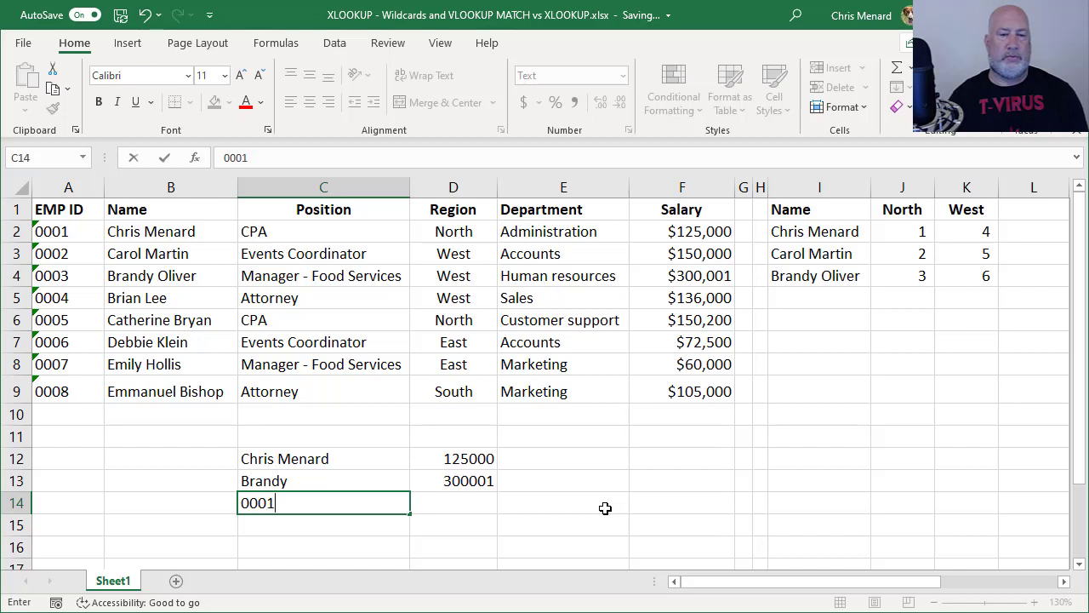
key(Tab)
Enter =XLOOKUP(C14,A2:A9,F2:F9) in D14 to return the salary by employee ID
text(=xl)
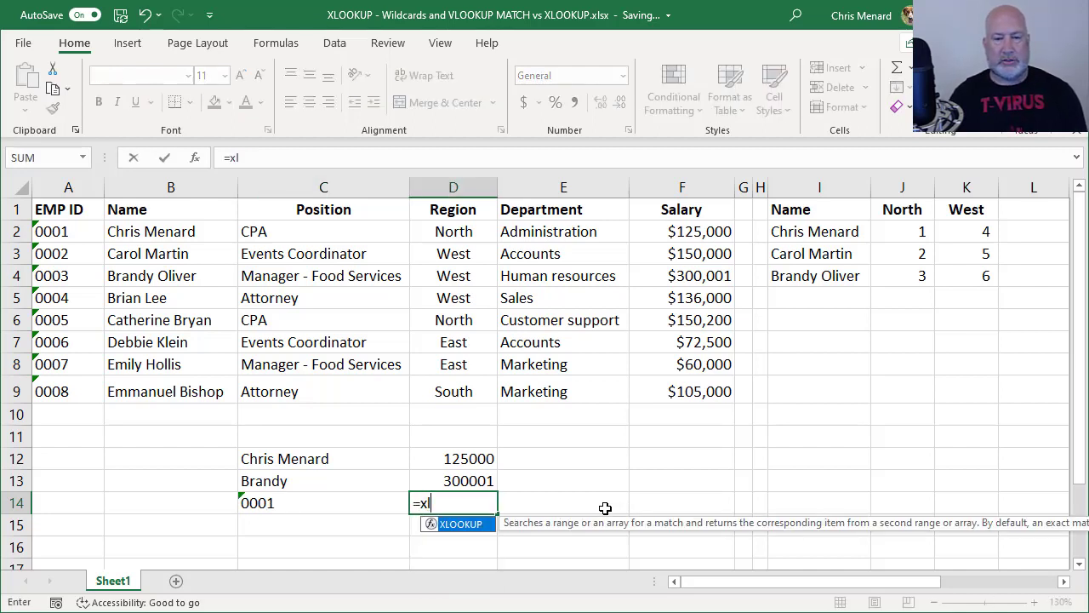
key(Tab)
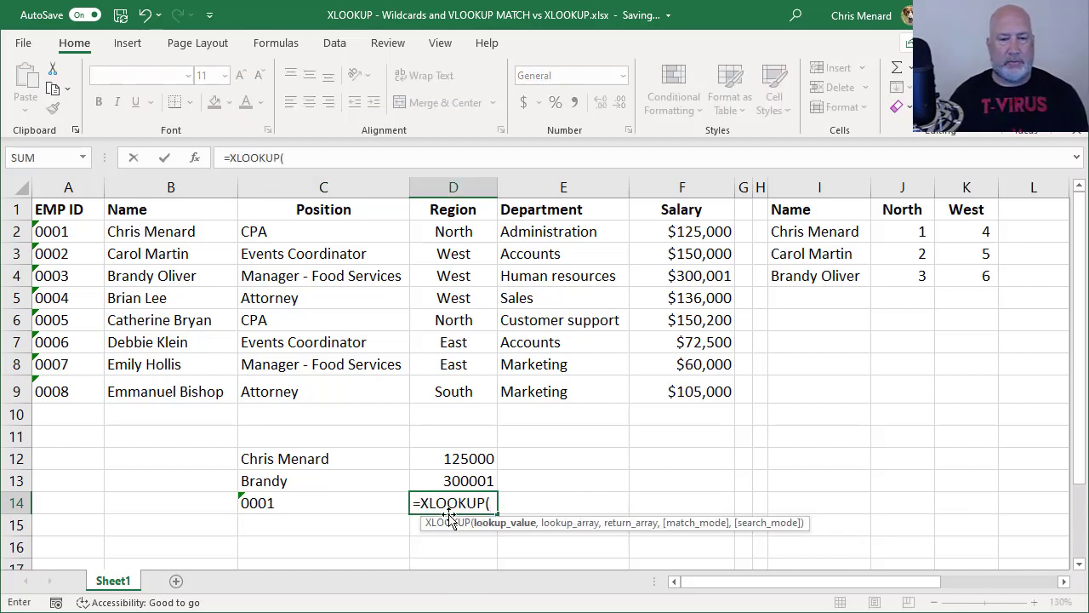
click(365, 507)
text(,)
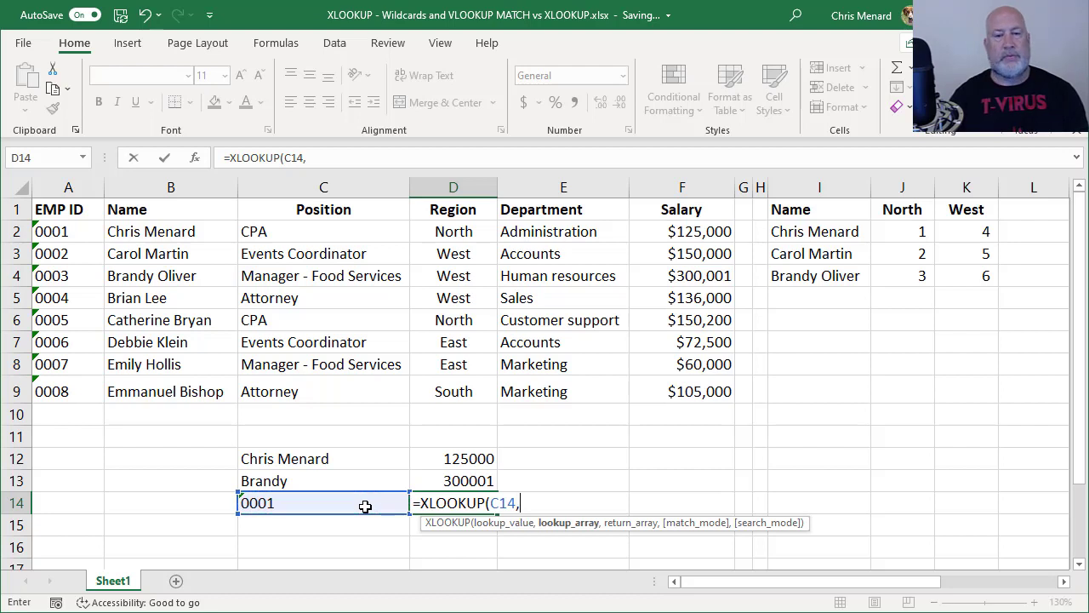
drag(41, 237, 55, 383)
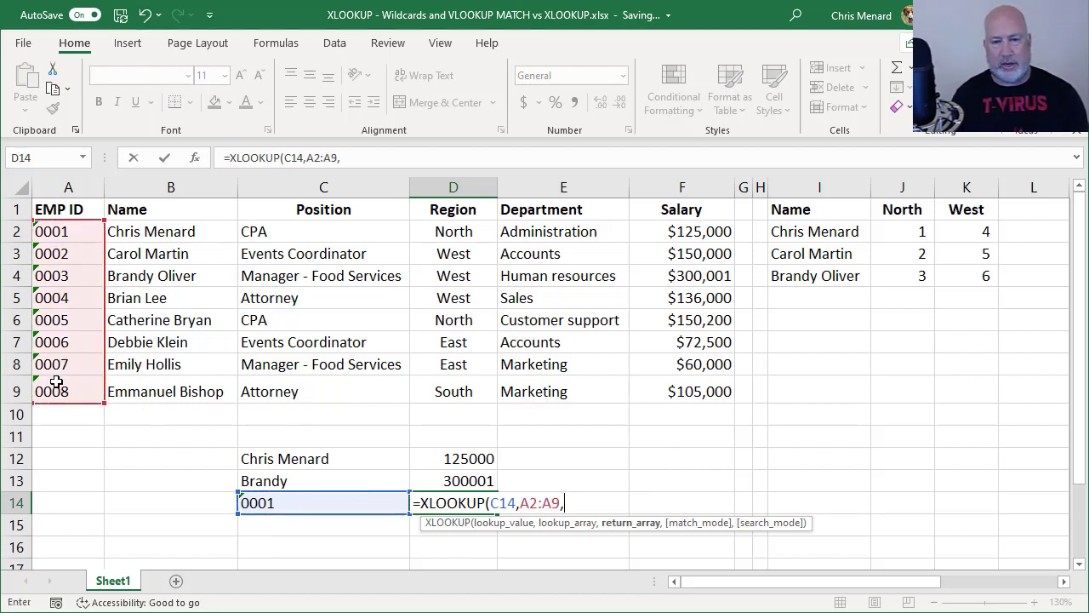
text(,)
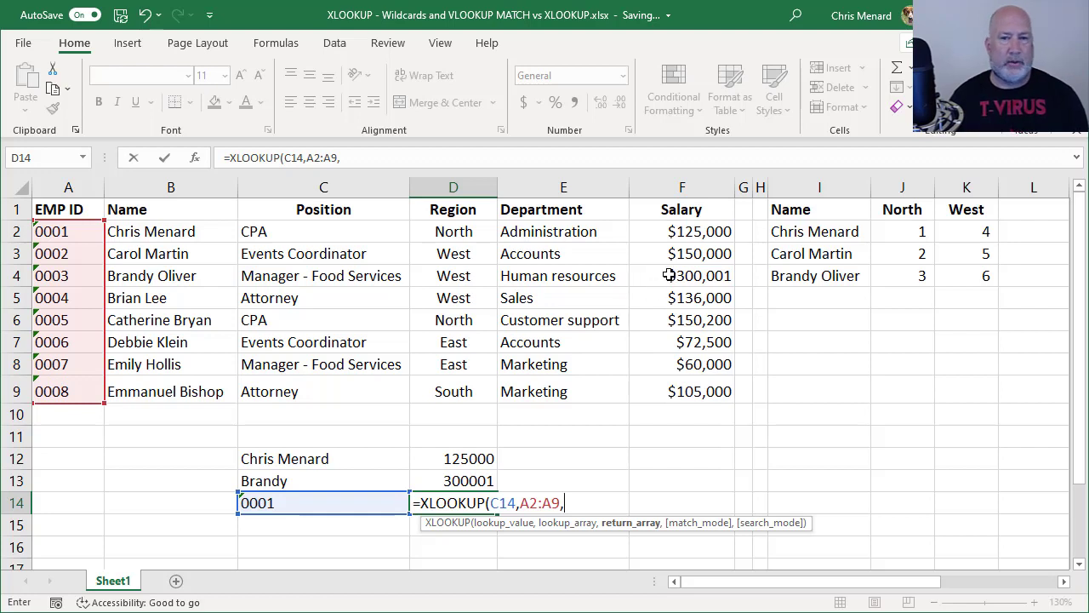
drag(672, 231, 684, 388)
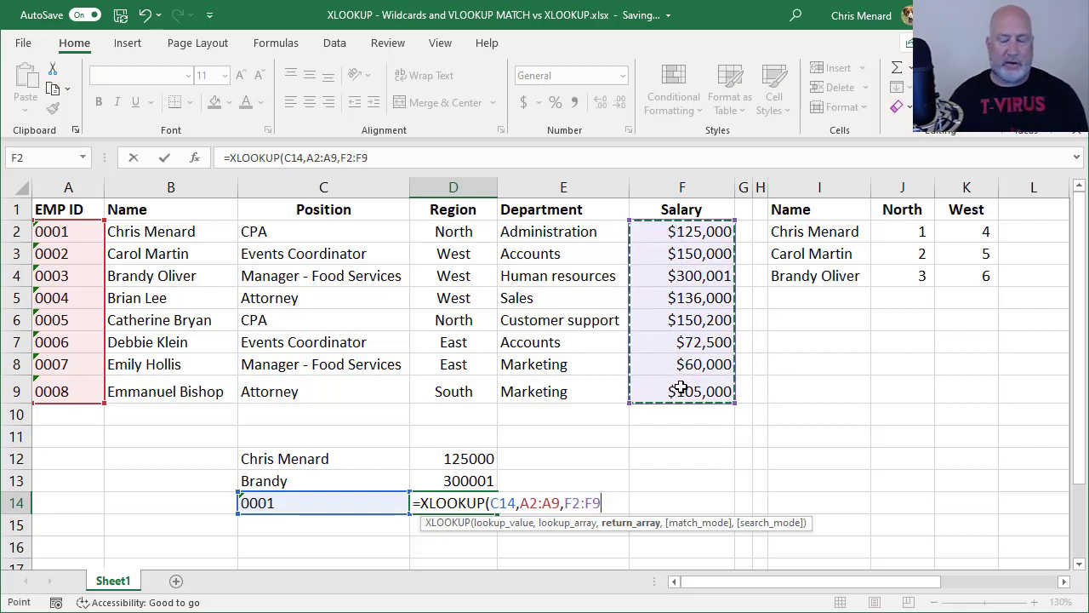
key(ctrl+Return)
Change the C14 ID to 0002 so D14 shows 150000
key(Left)
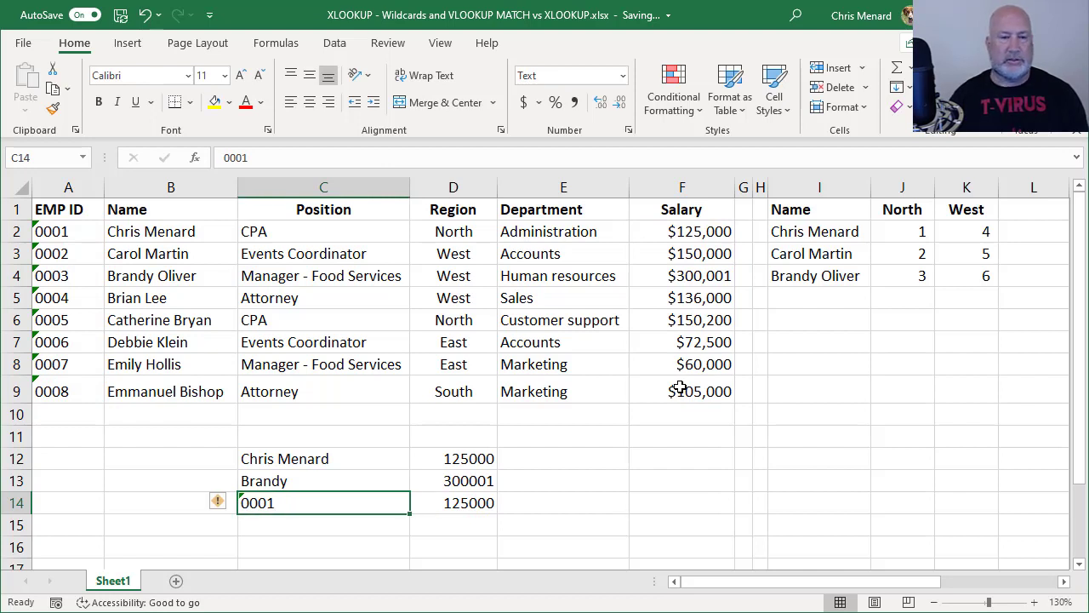
text(0002)
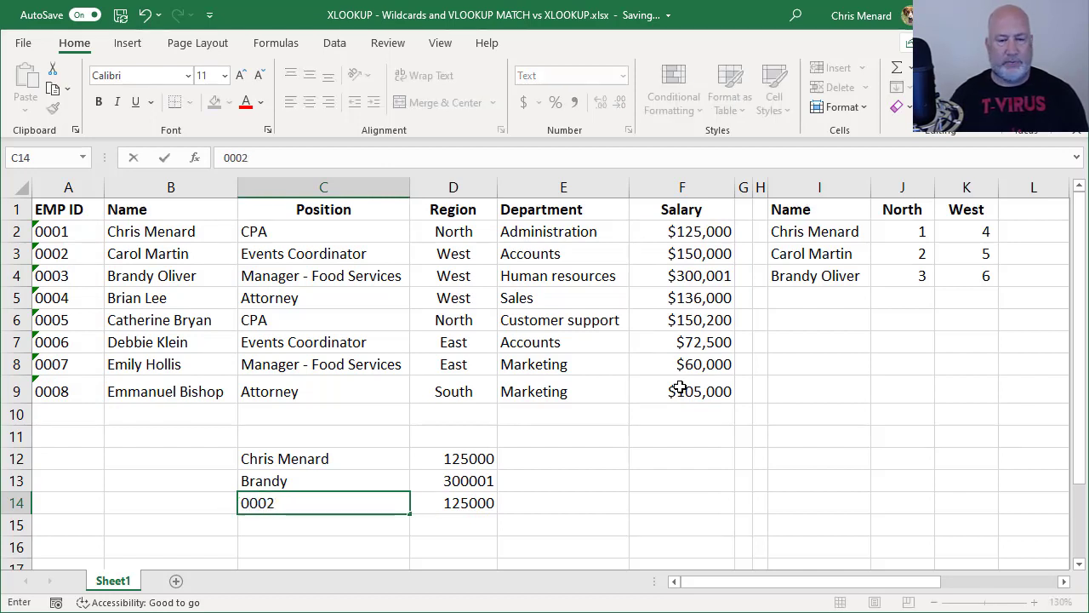
key(ctrl+Return)
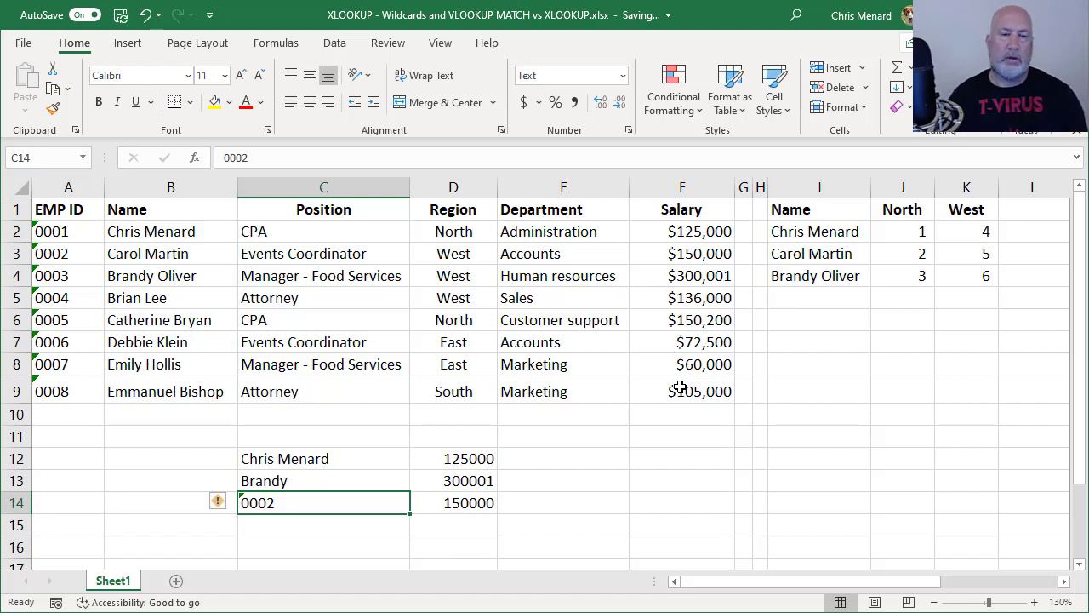
Change the C14 ID to 002, producing #N/A, and trim D14's formula back to =XLOOKUP(
text(00 )
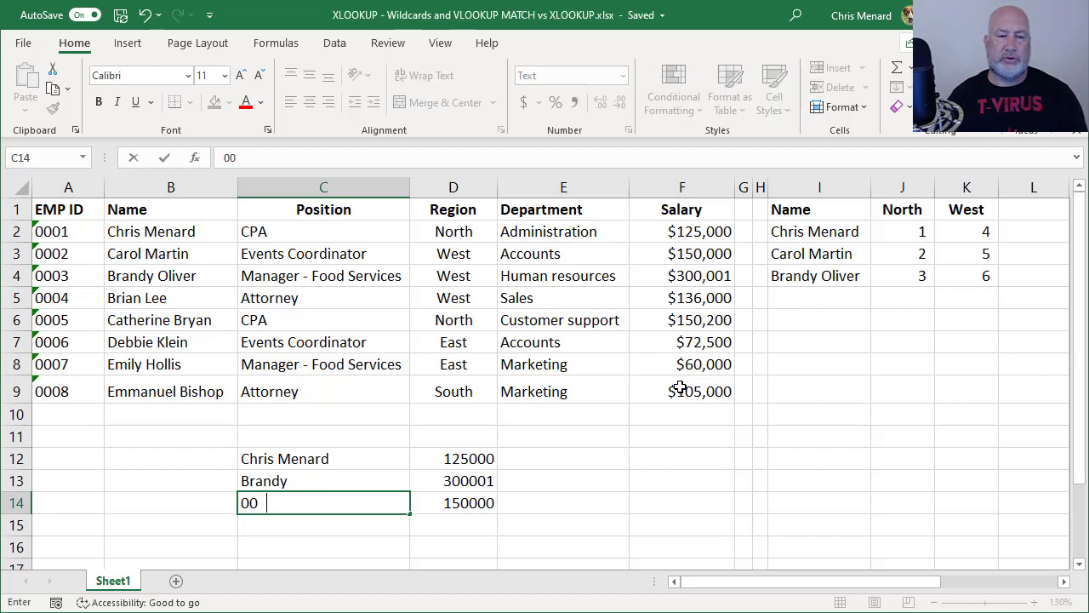
text(2)
key(ctrl+Return)
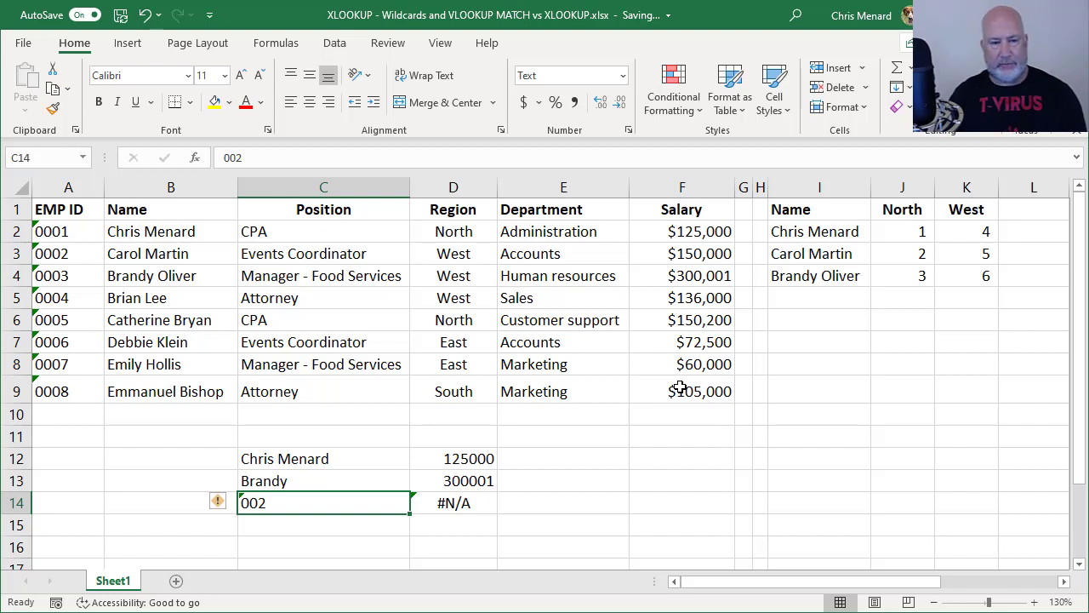
key(Right)
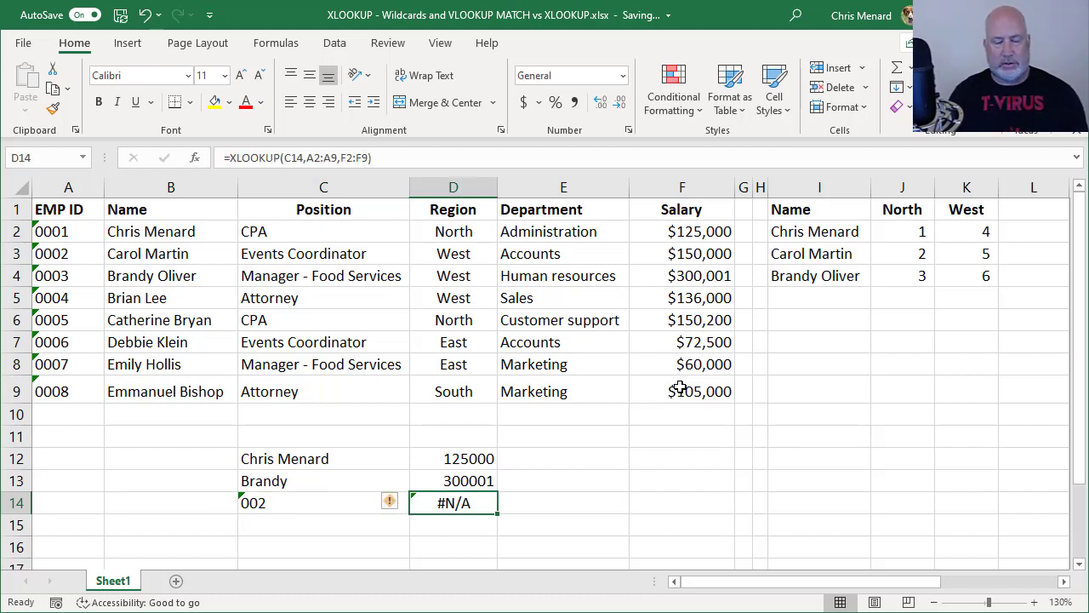
key(F2)
key(BackSpace)
key(BackSpace)
key(BackSpace)
key(BackSpace)
key(BackSpace)
key(BackSpace)
key(BackSpace)
key(BackSpace)
key(BackSpace)
key(BackSpace)
key(BackSpace)
key(BackSpace)
key(BackSpace)
key(BackSpace)
key(BackSpace)
key(BackSpace)
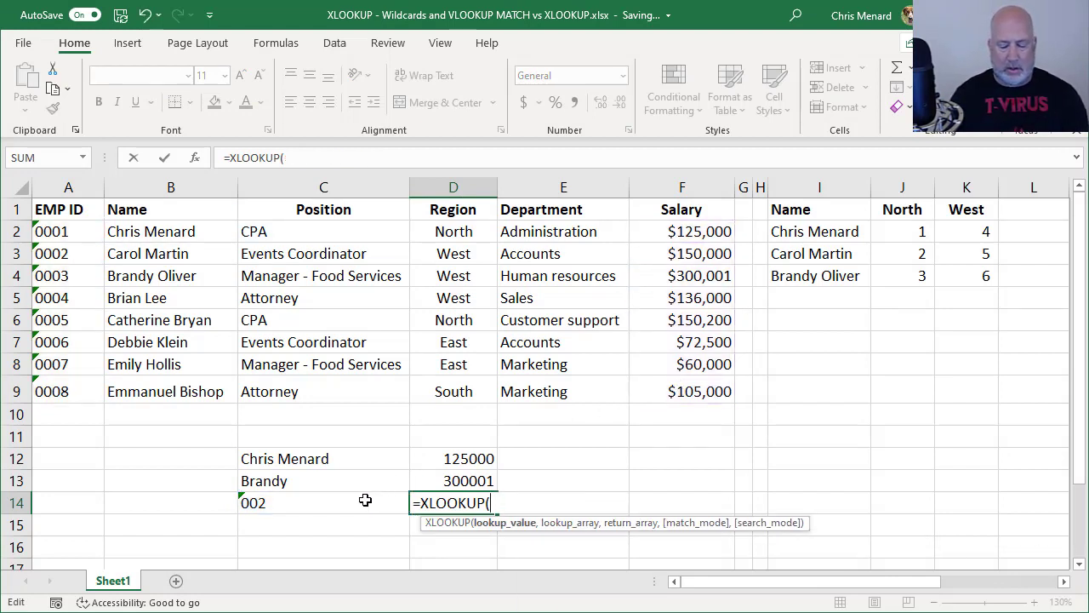
Use "*"&C14 as the lookup value and A2:A9 as the lookup range in D14
text(*)
key(Left)
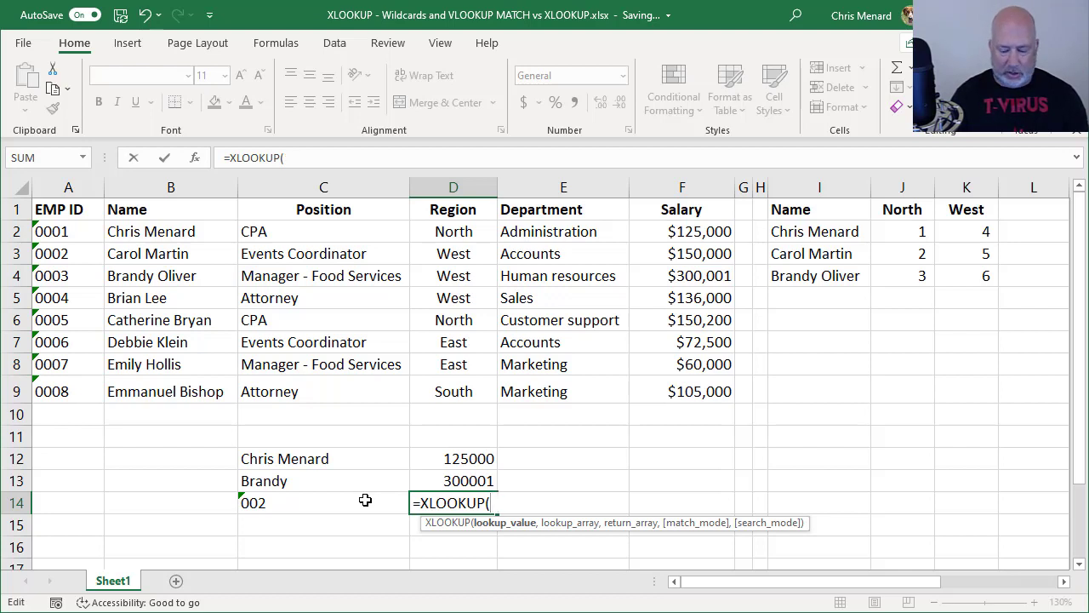
text("*)
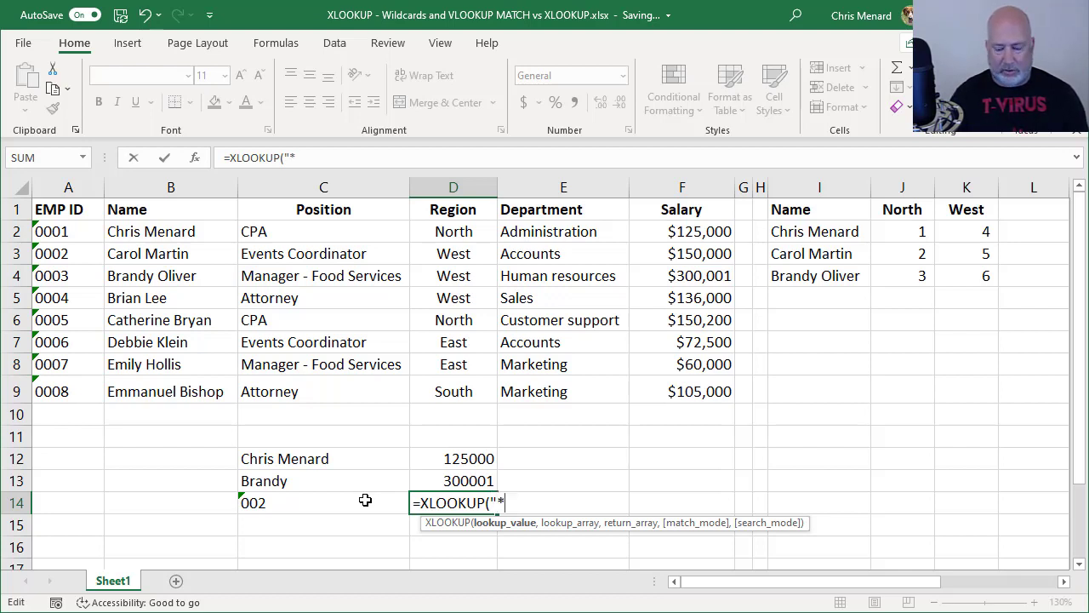
text(")
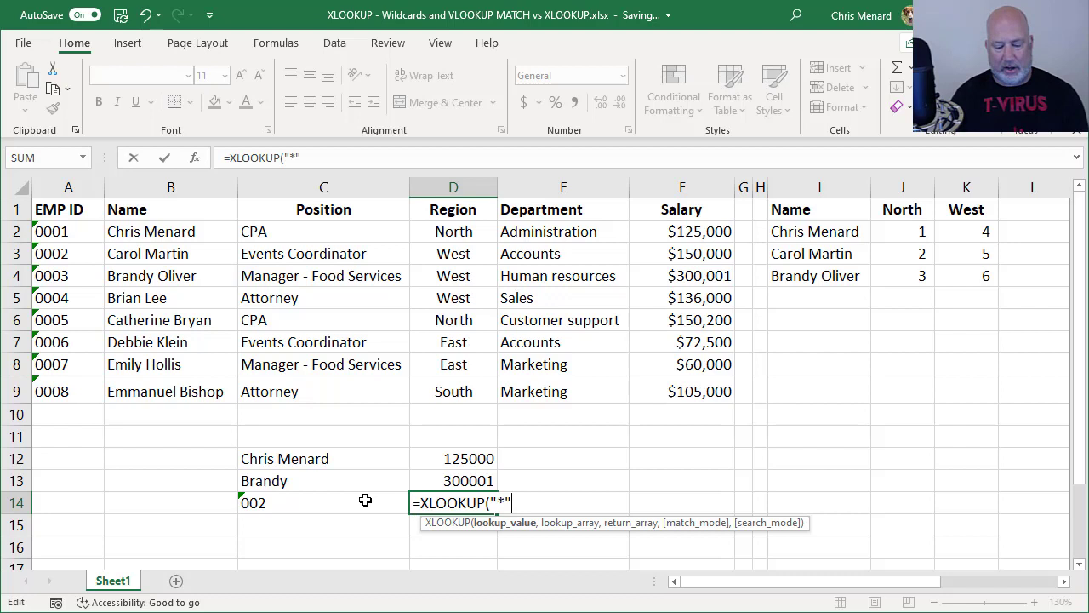
text(&)
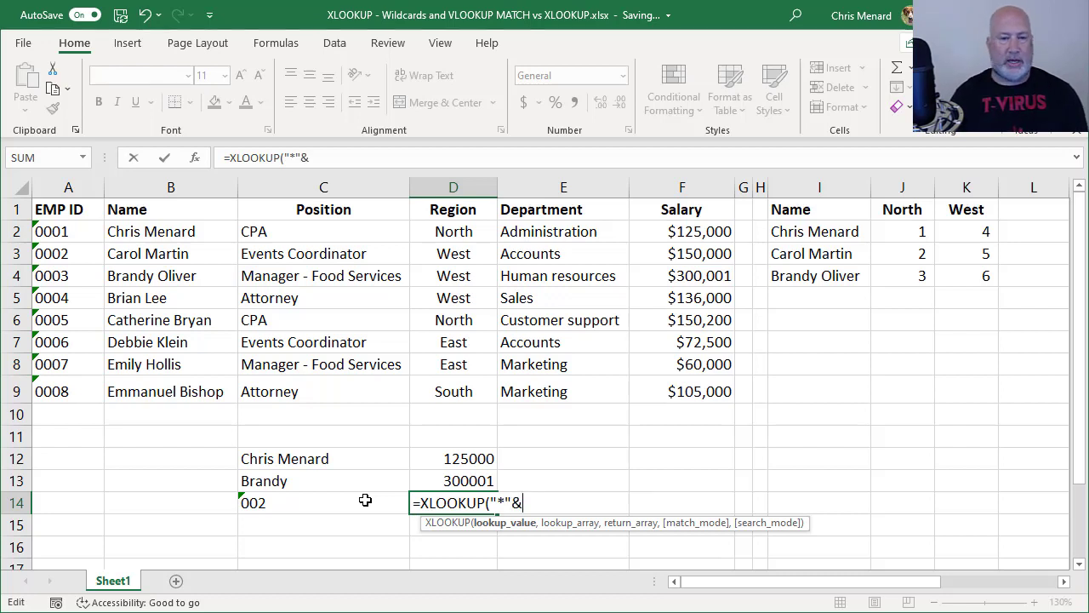
click(364, 500)
text(,)
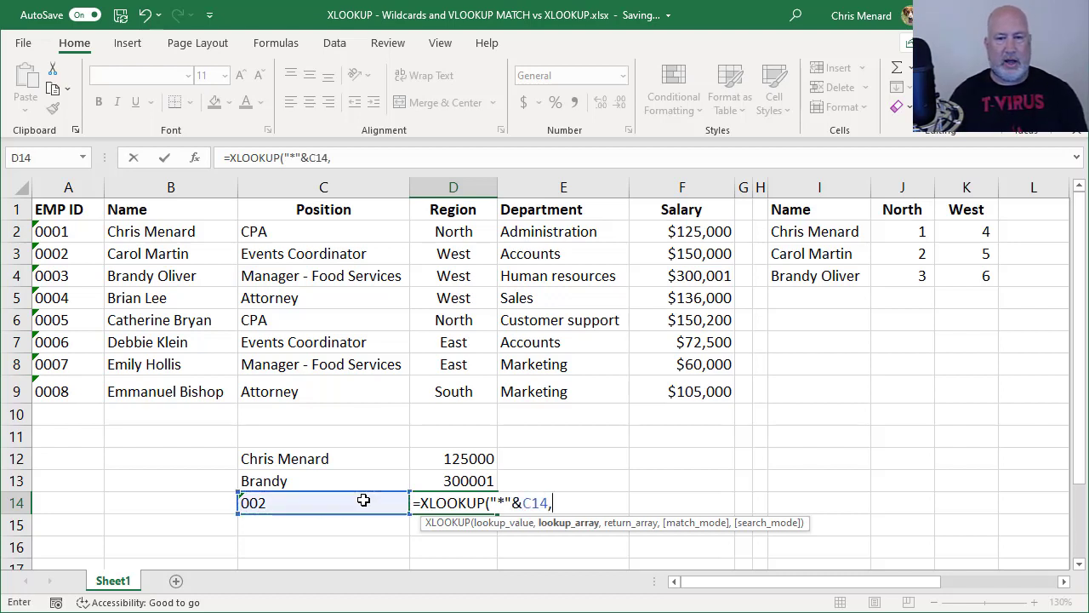
drag(68, 232, 79, 389)
text(,)
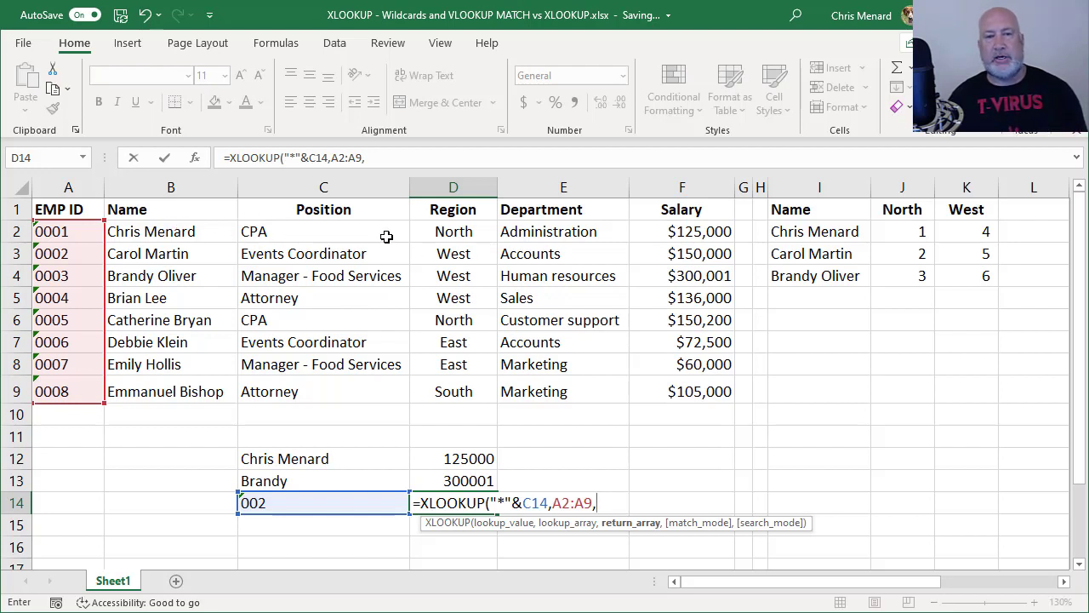
Return B2:D9 with match mode 2, spilling the employee's name, Events Coordinator and West
click(170, 231)
drag(171, 231, 449, 383)
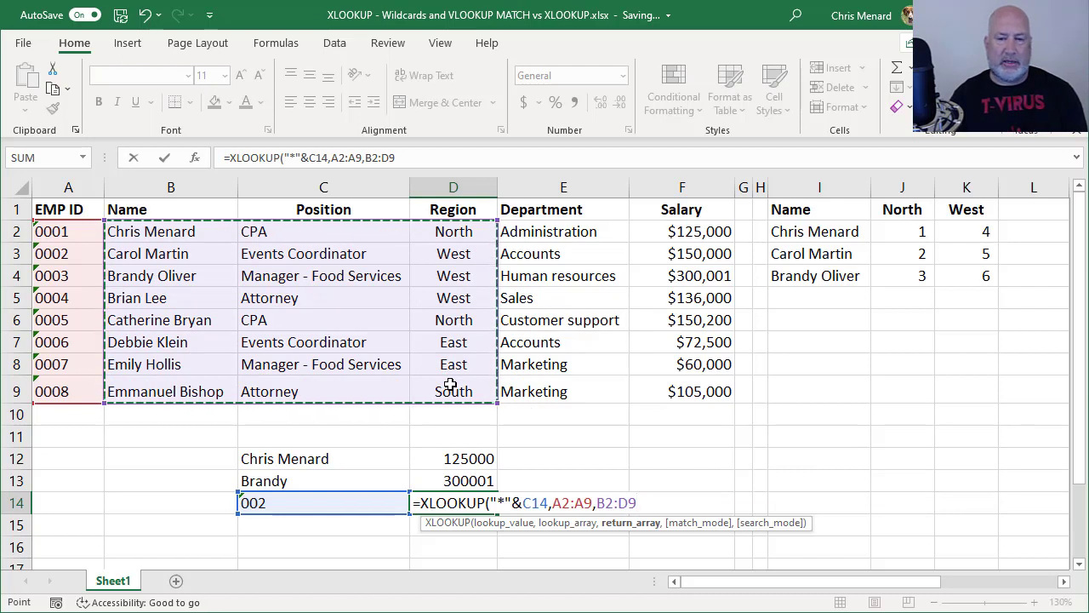
text(,2)
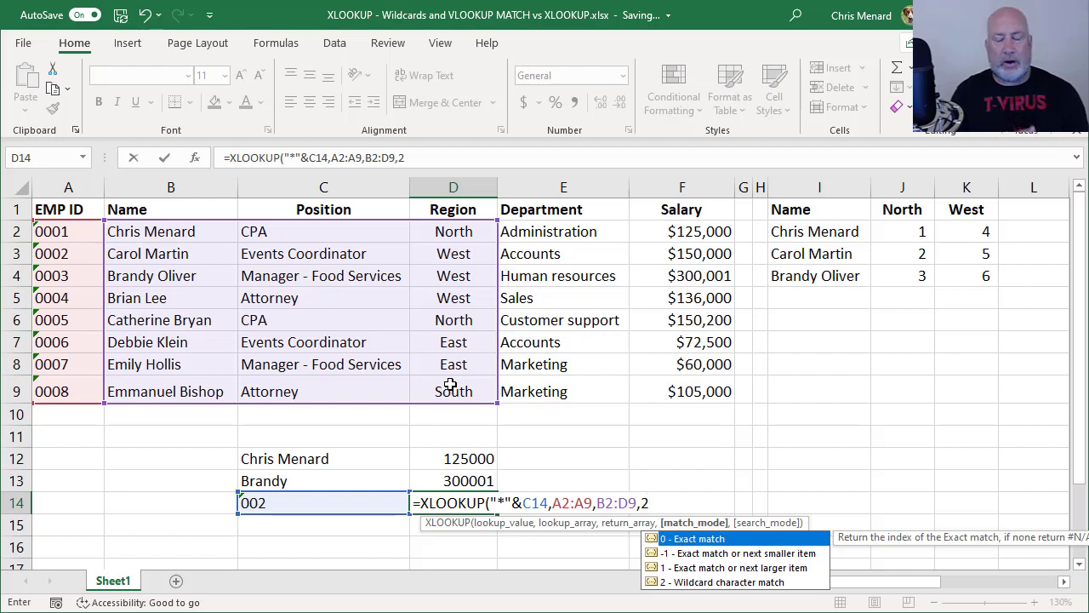
text())
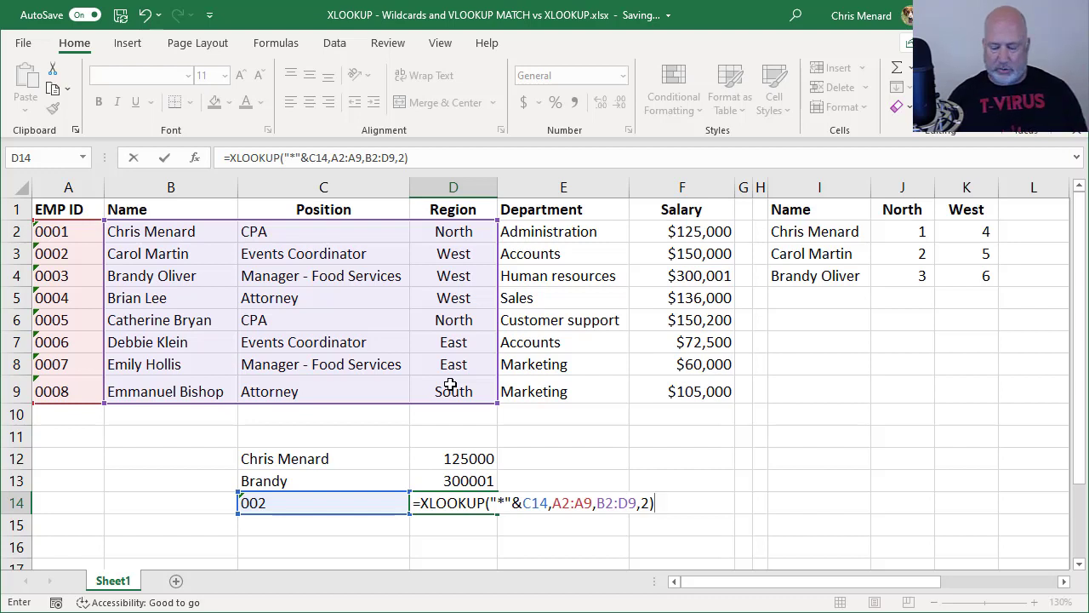
key(ctrl+Return)
key(Return)
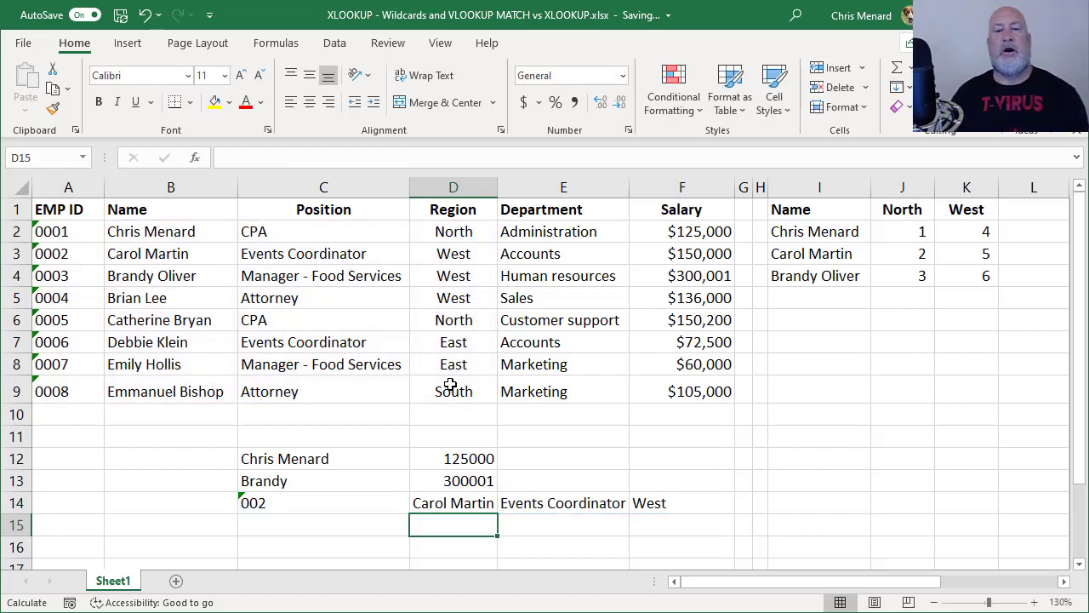
key(Up)
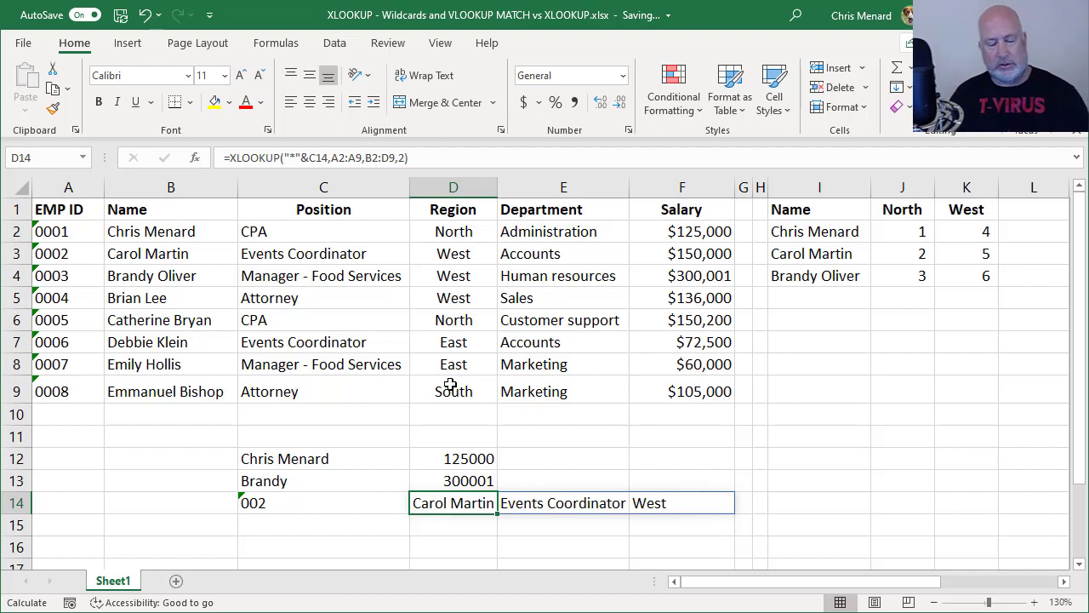
key(F2)
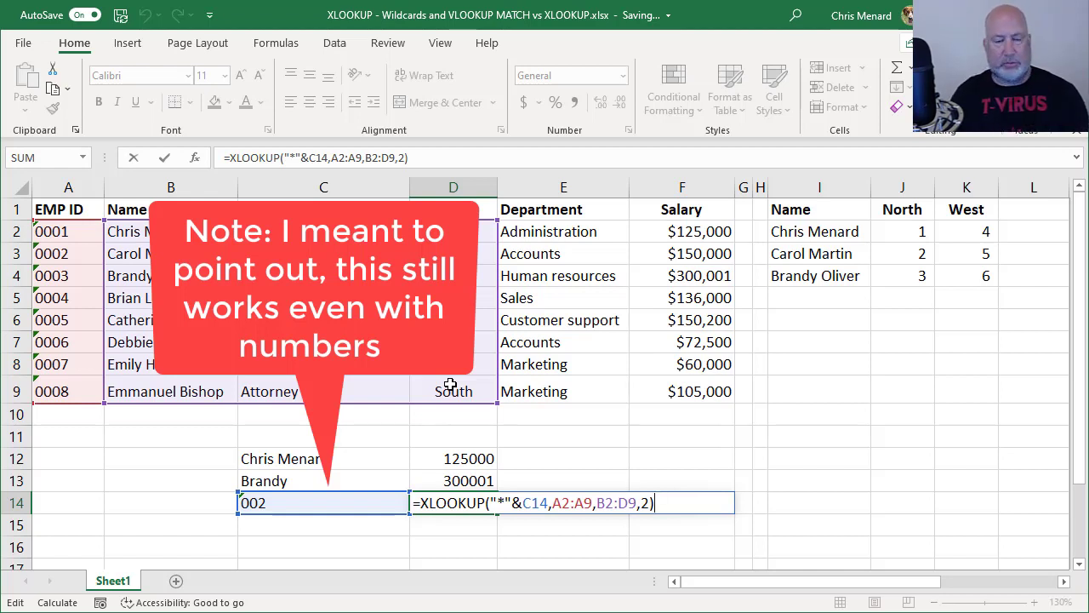
key(ctrl+Return)
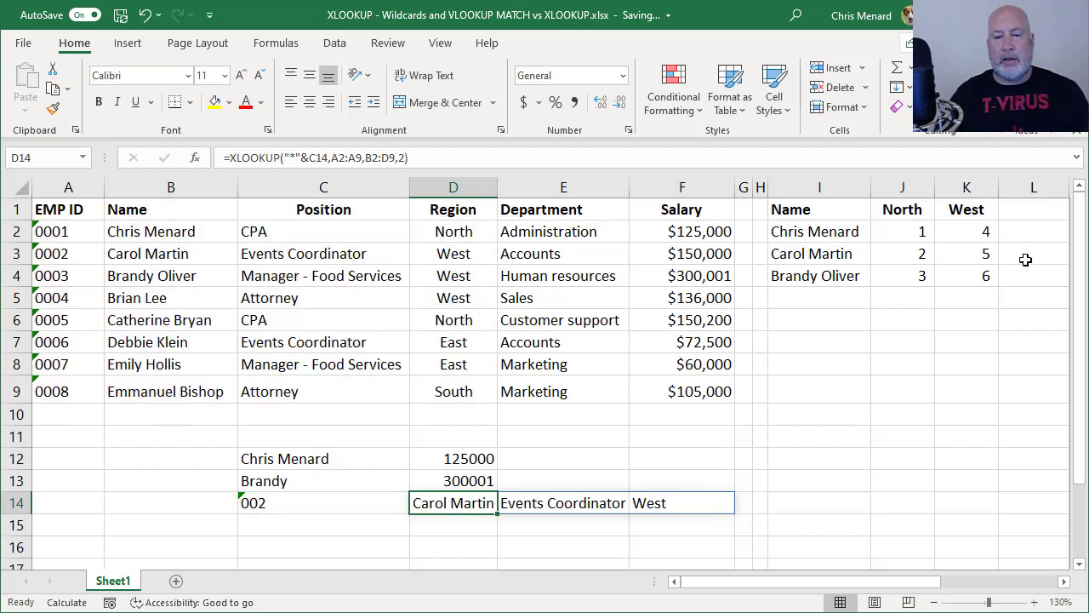
click(901, 323)
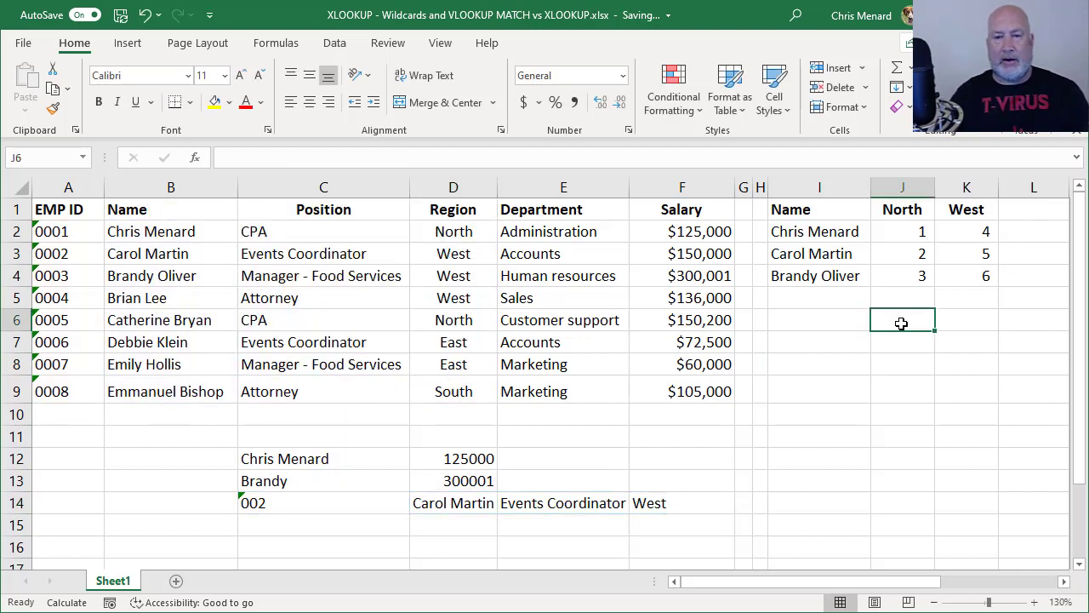
Enter a person's full name in I7 as the lookup value
click(1066, 584)
click(1064, 582)
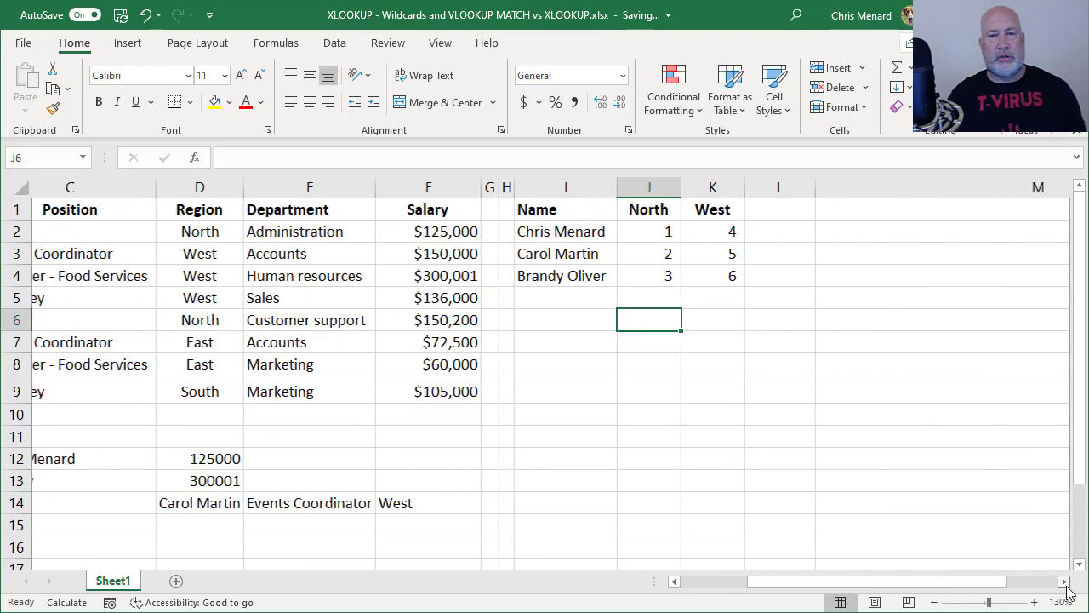
click(1064, 582)
click(1064, 582)
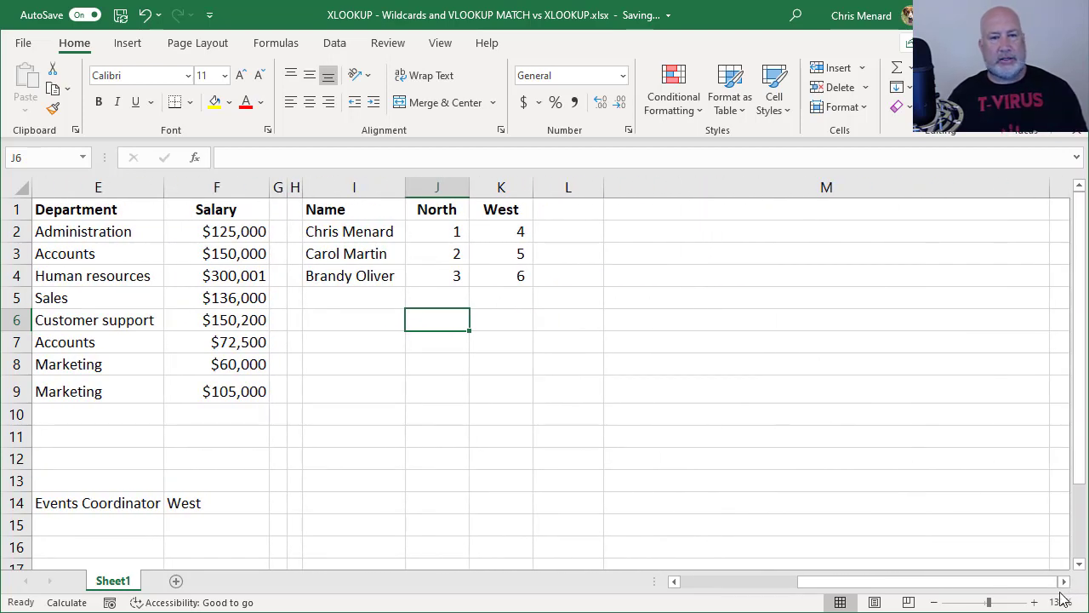
click(372, 342)
click(369, 319)
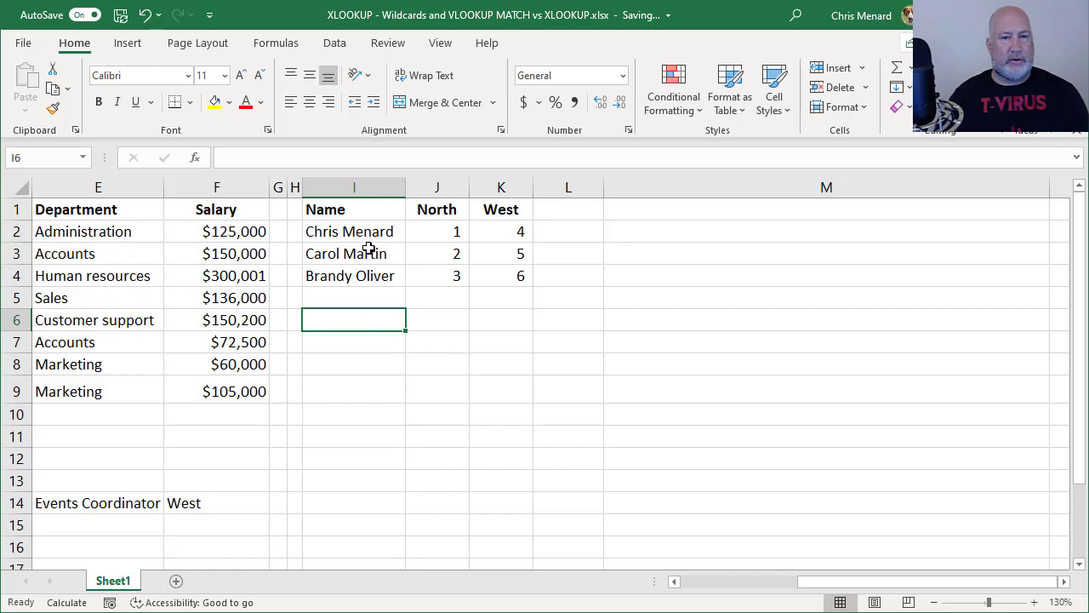
click(354, 341)
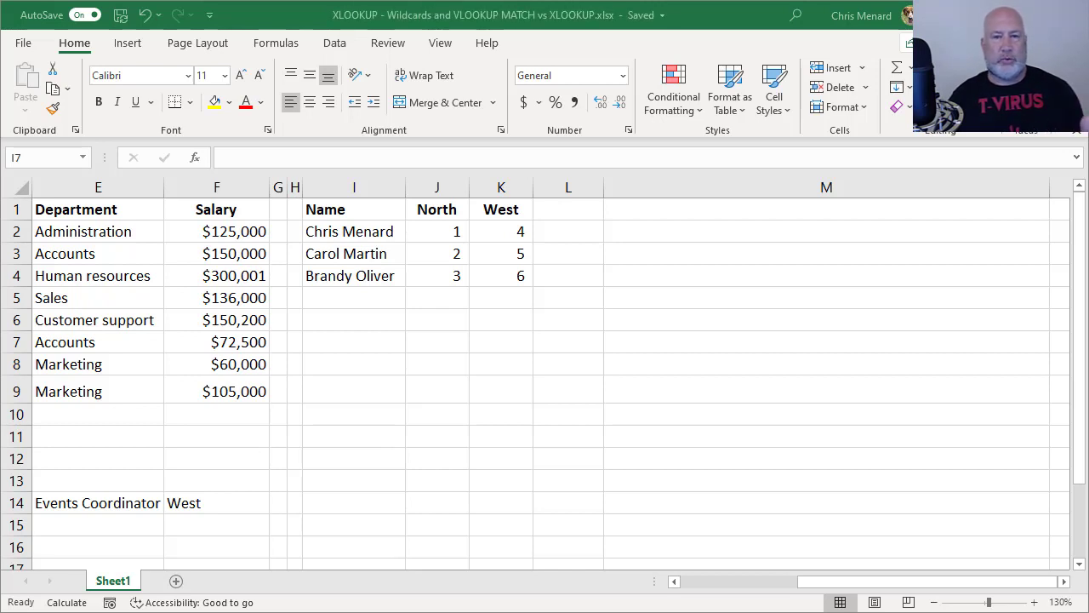
click(342, 339)
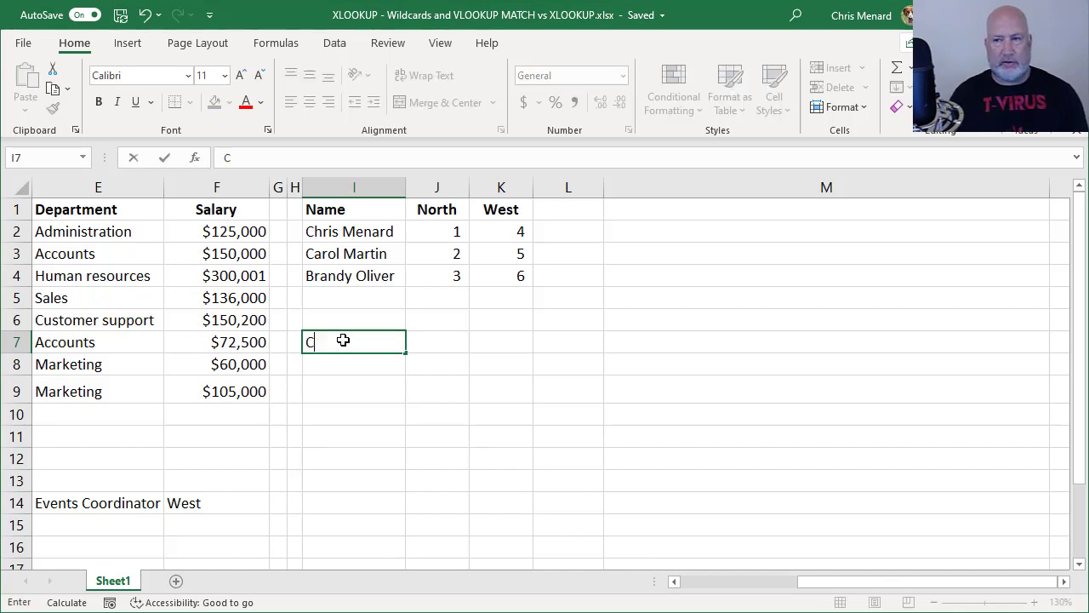
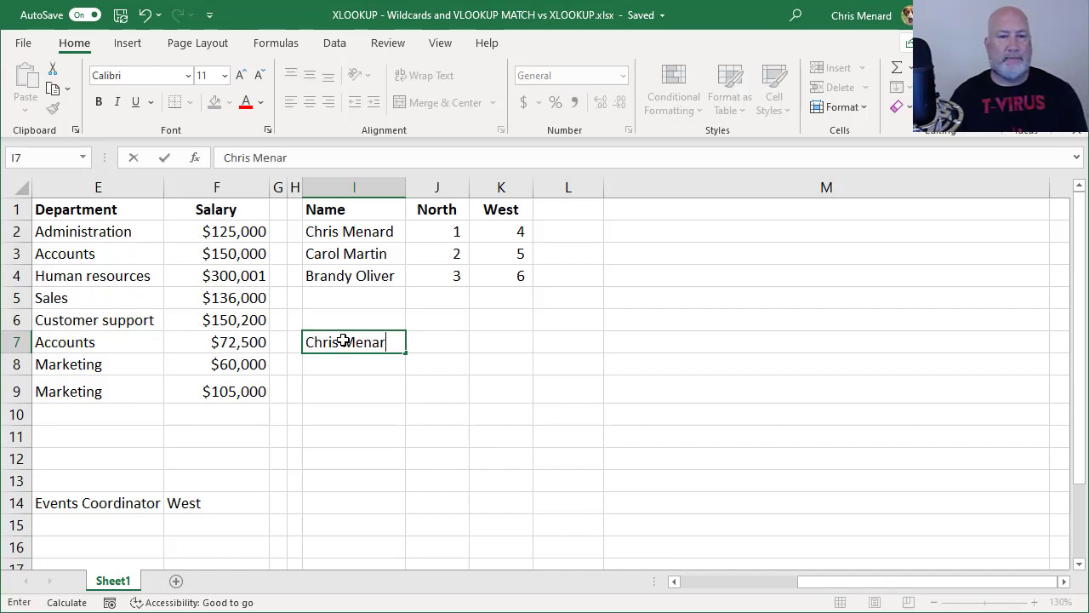
key(Tab)
Enter =VLOOKUP(I7,I2:K4,2) in J7 to return the North value
text(=vl)
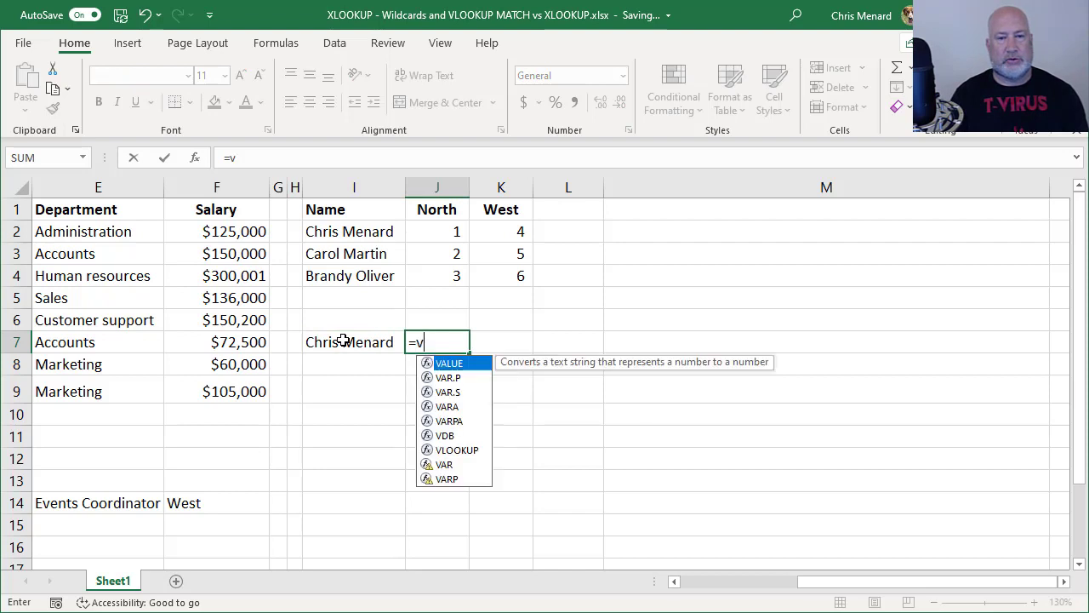
key(Tab)
click(318, 346)
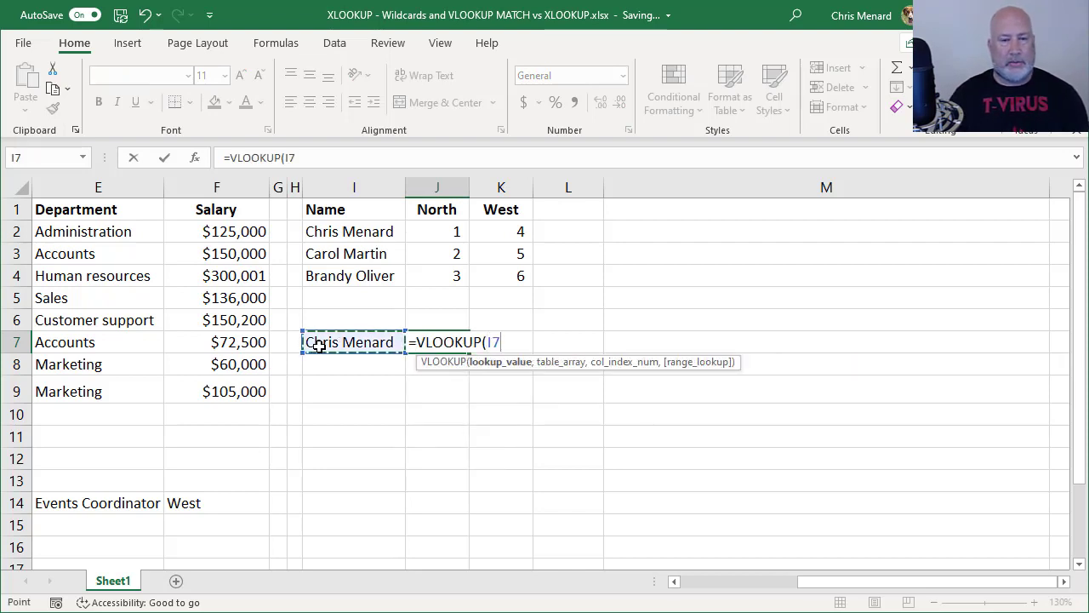
text(,)
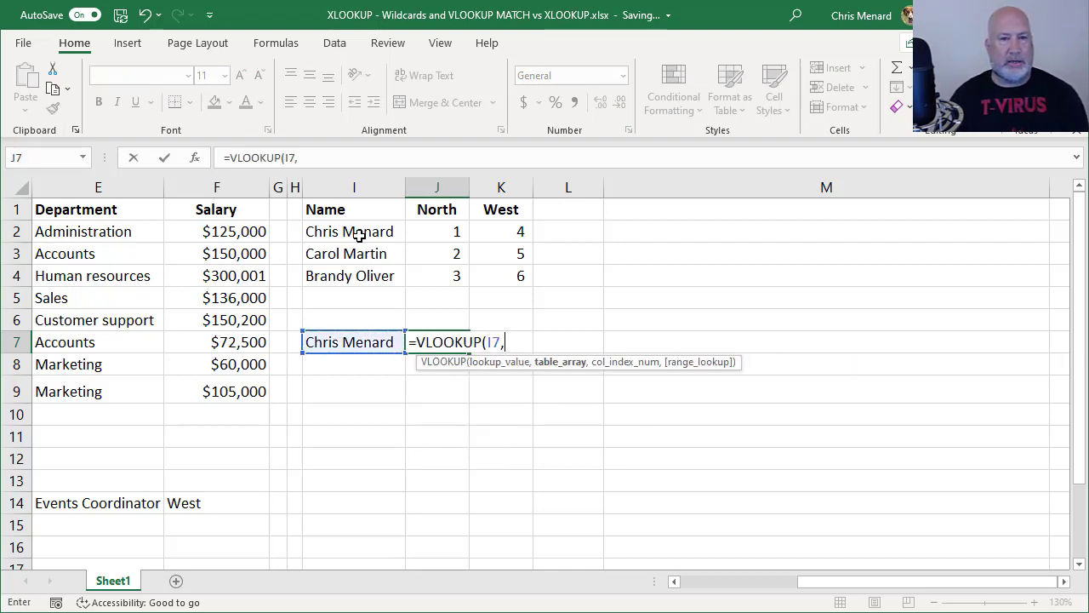
drag(355, 233, 445, 272)
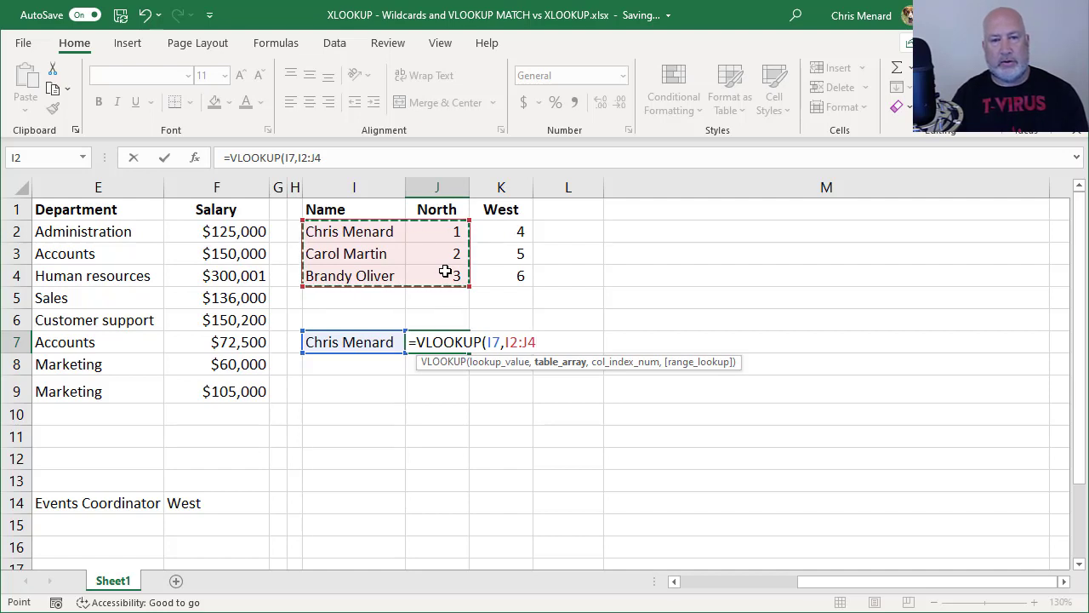
drag(355, 233, 488, 276)
text(,)
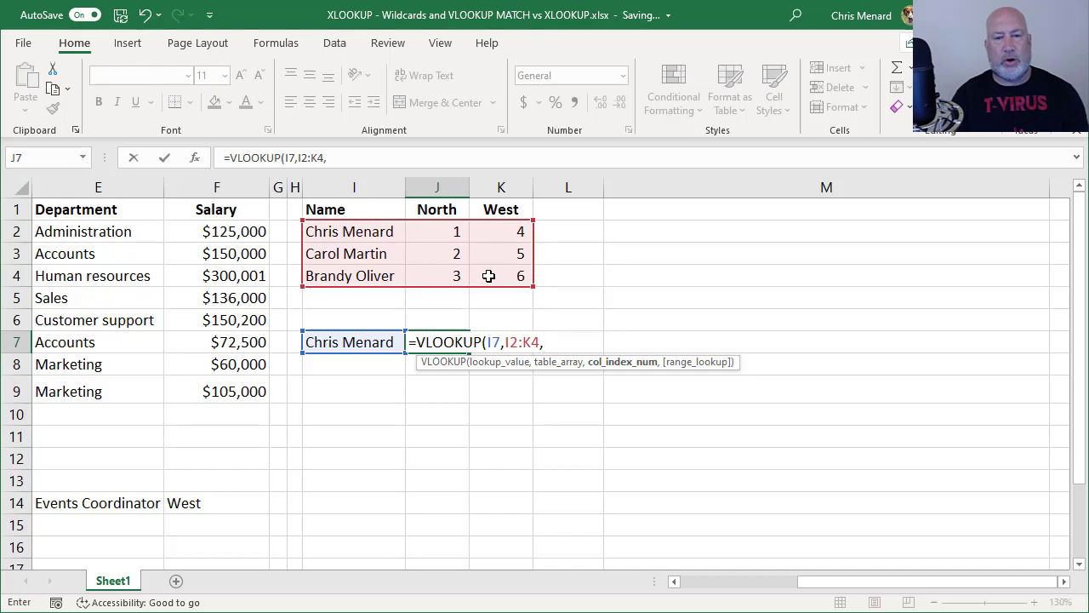
text(2)
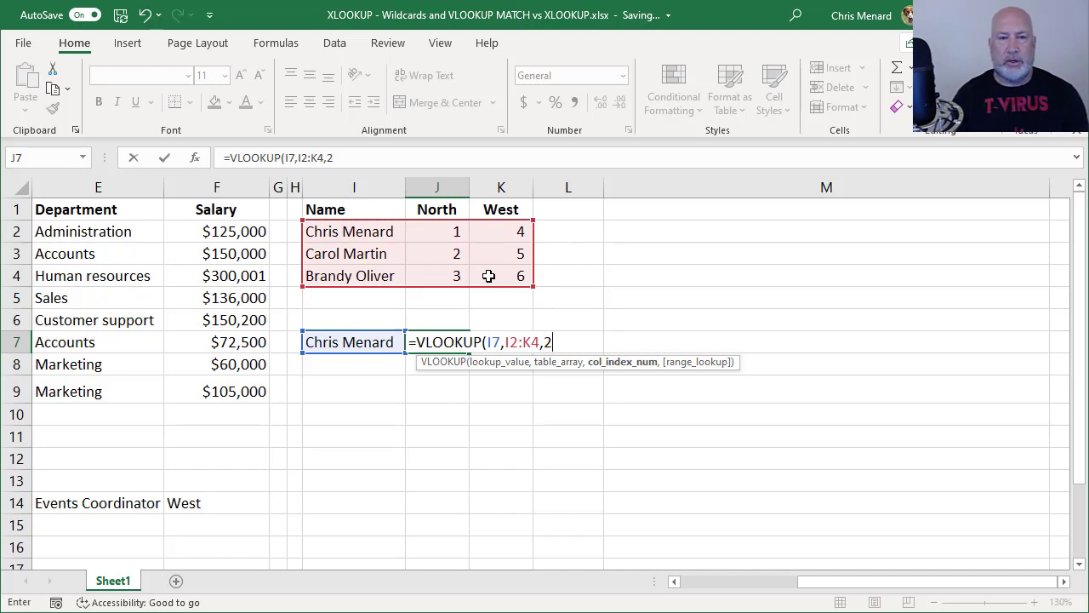
key(ctrl+Return)
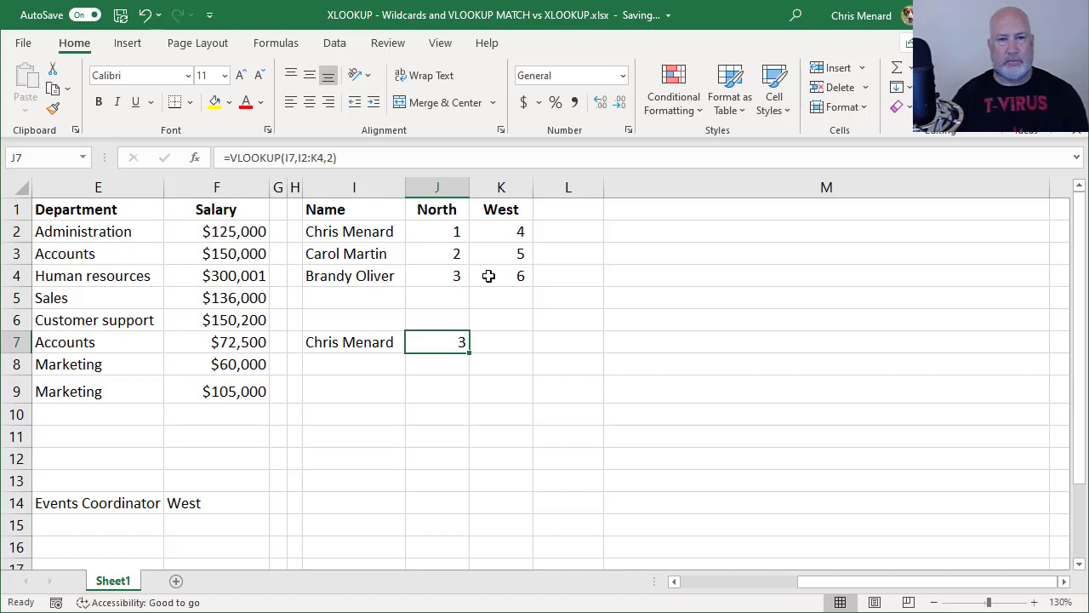
Add FALSE for exact match so J7 reads =VLOOKUP(I7,I2:K4,2,FALSE)
key(F2)
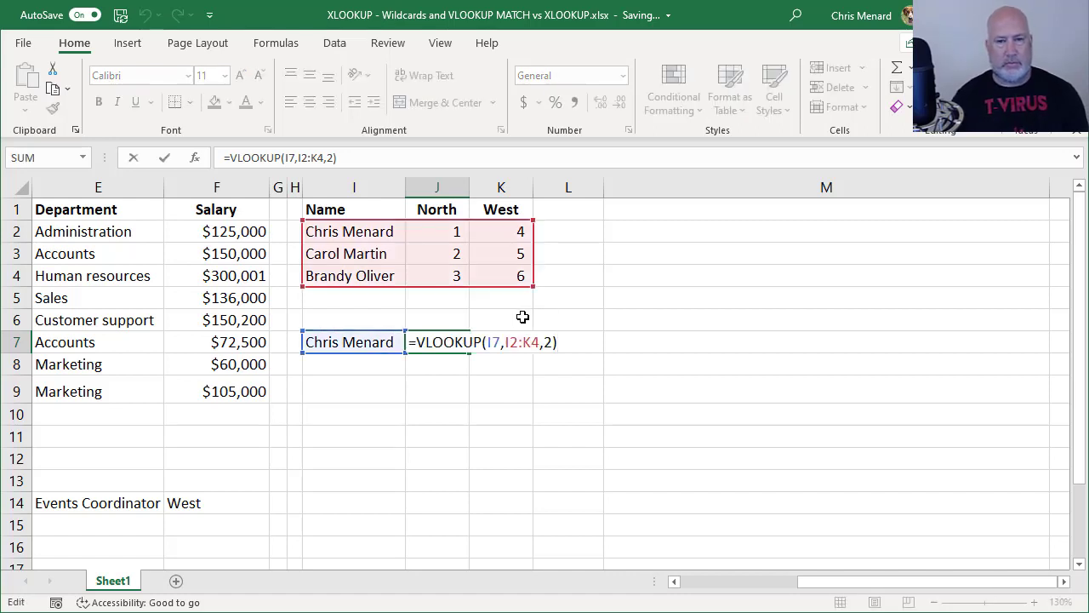
key(BackSpace)
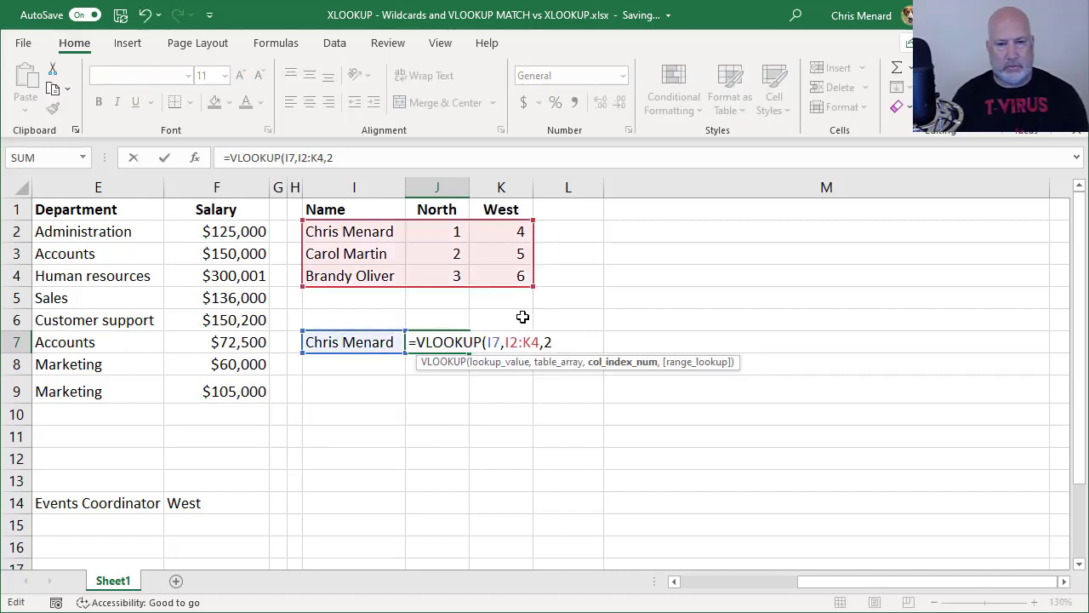
text(,FALSE)
key(Return)
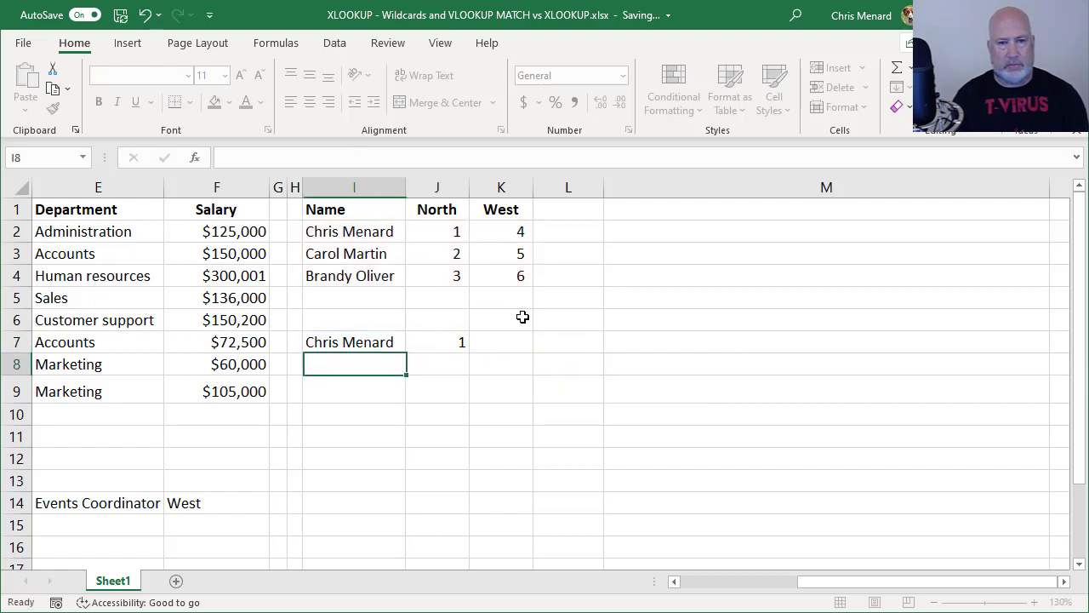
key(Up)
key(Right)
key(F2)
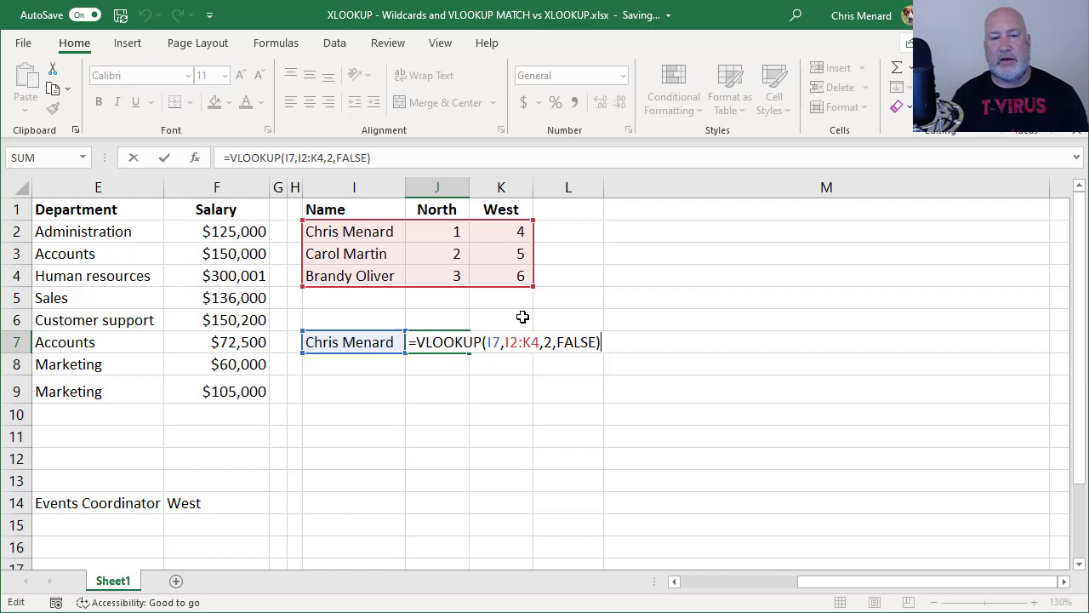
key(Return)
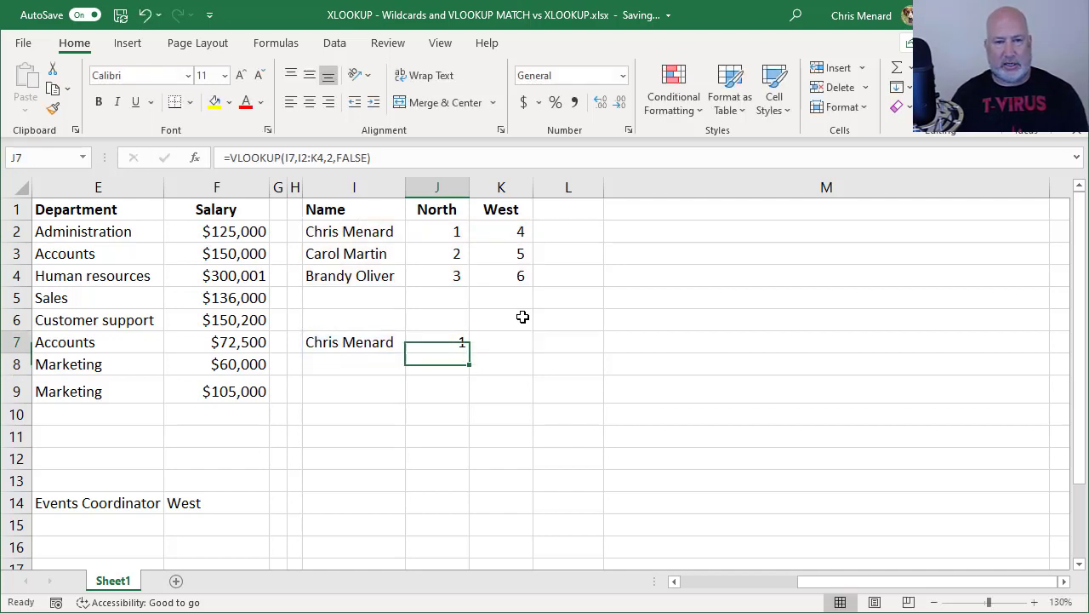
Change I7 to the second listed person's name and confirm J7 returns 2
key(Up)
key(Left)
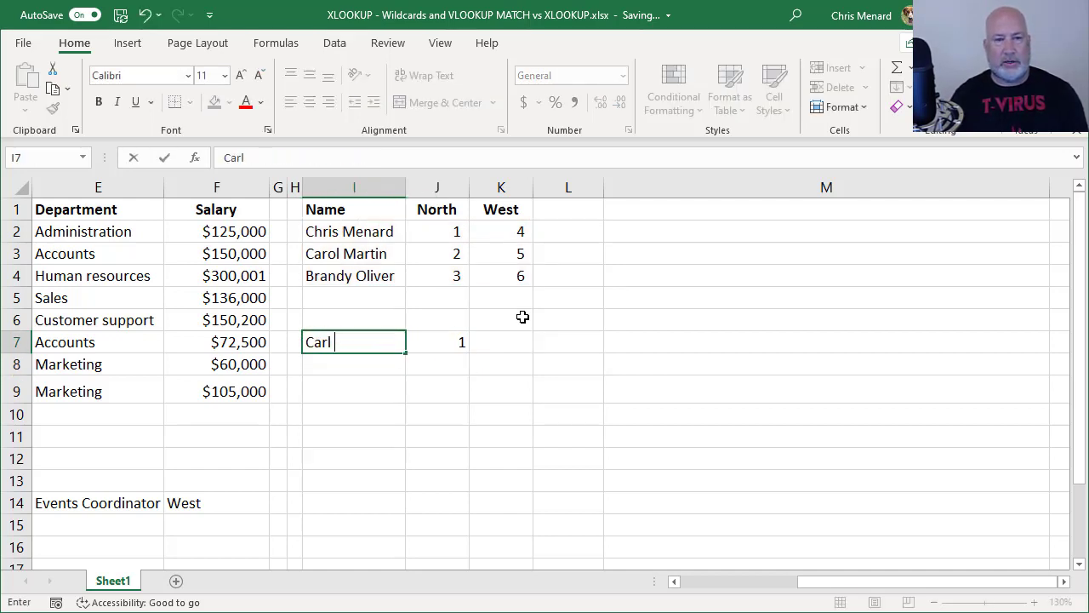
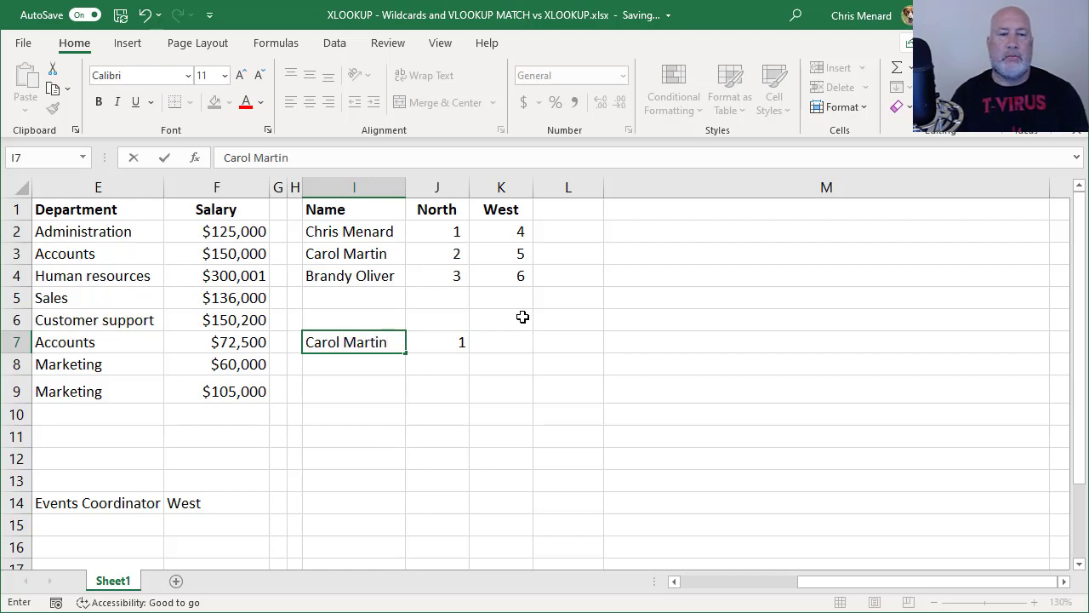
key(Return)
key(Up)
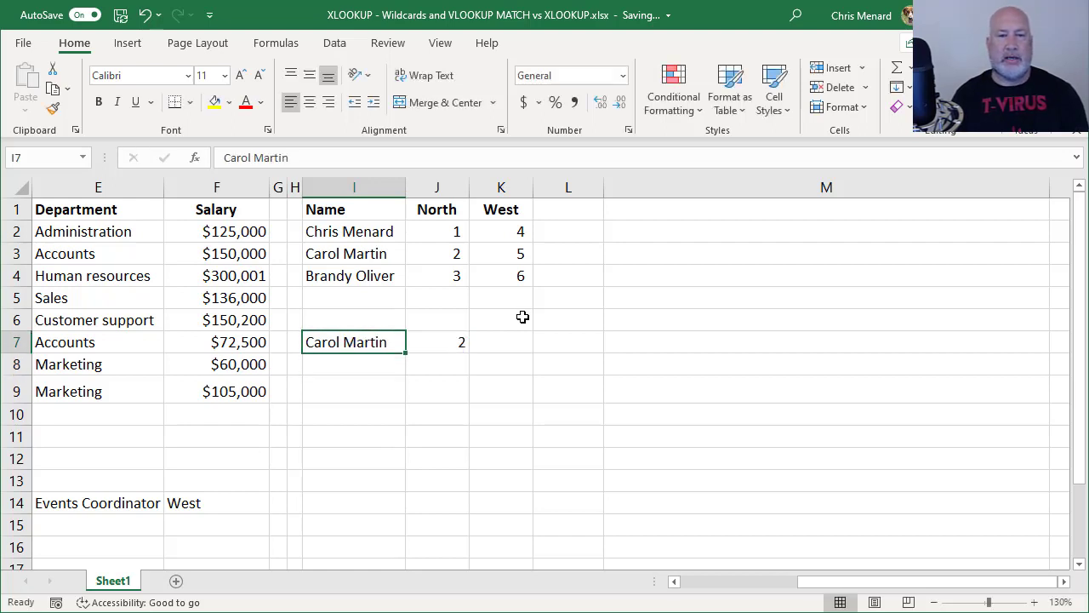
key(Right)
key(Left)
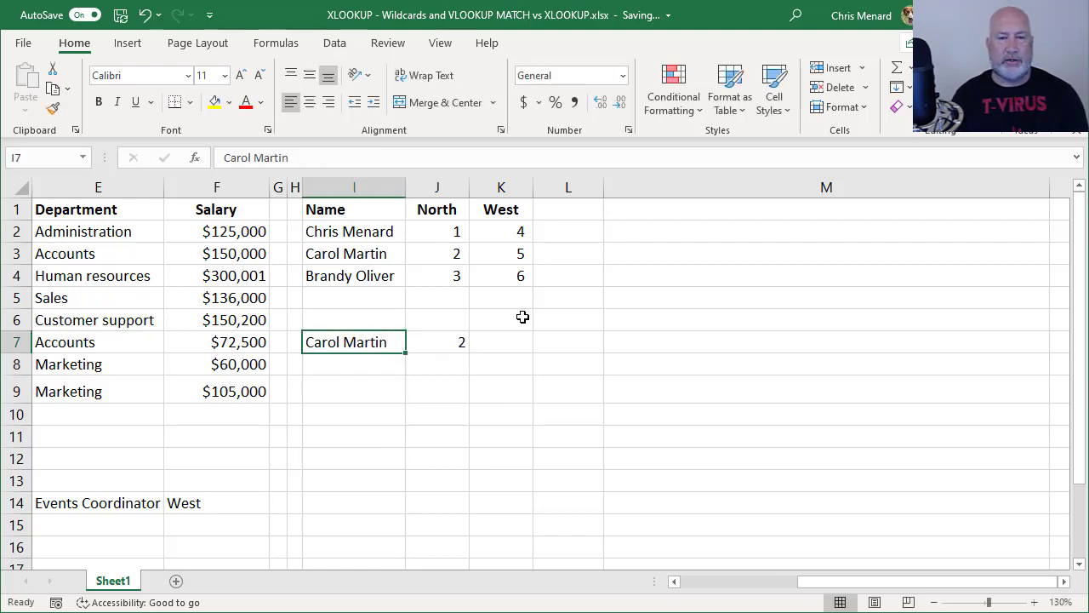
key(Right)
key(F2)
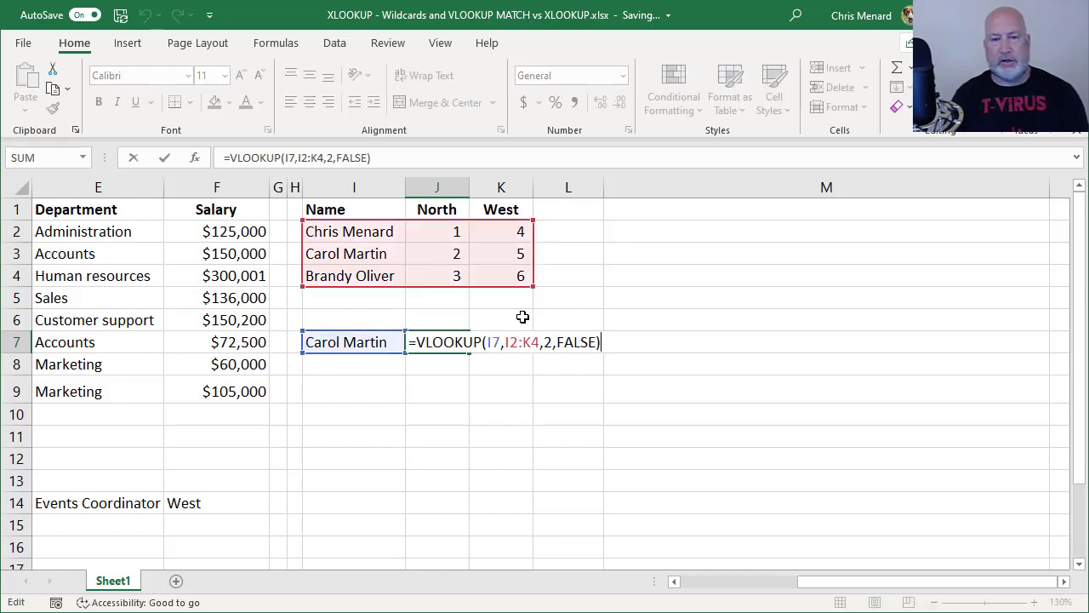
key(Escape)
key(Down)
Enter =XLOOKUP(I7,I2:I4,J2:J4) in J8, returning North value 2
text(=xl)
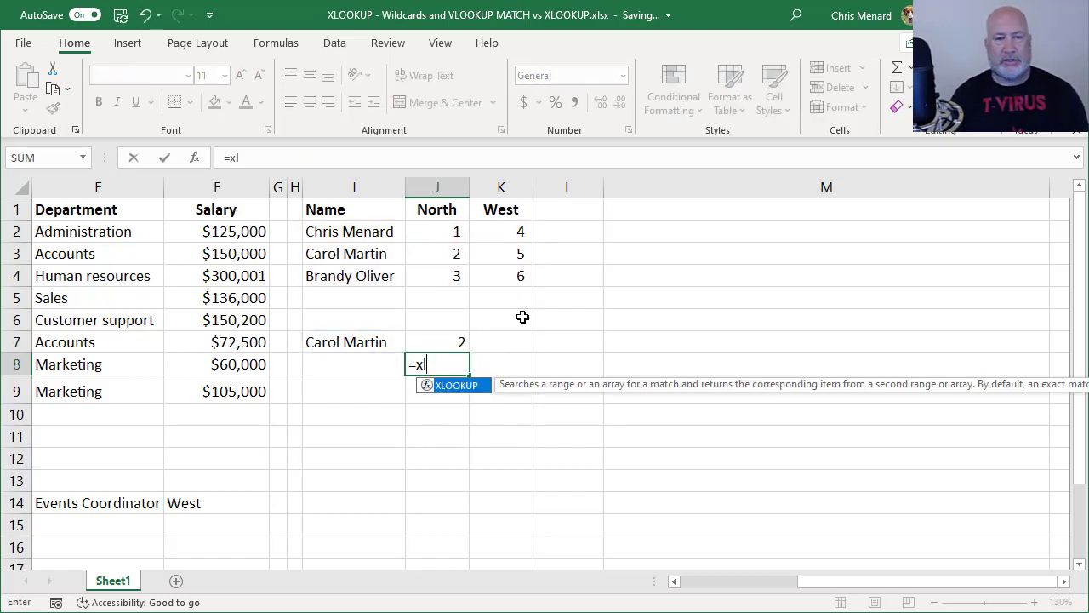
key(Tab)
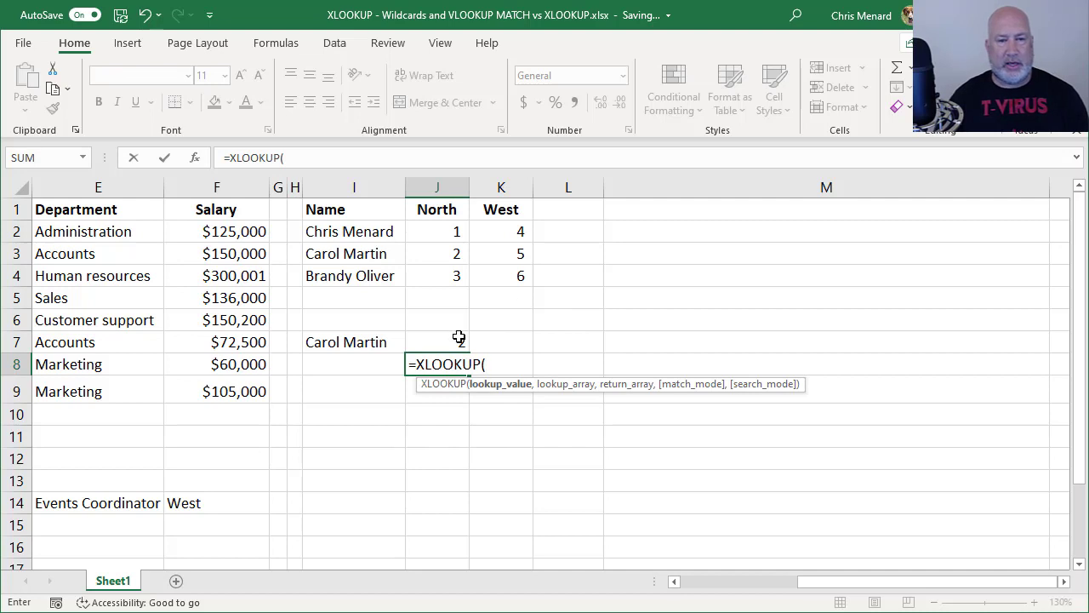
click(365, 344)
text(,)
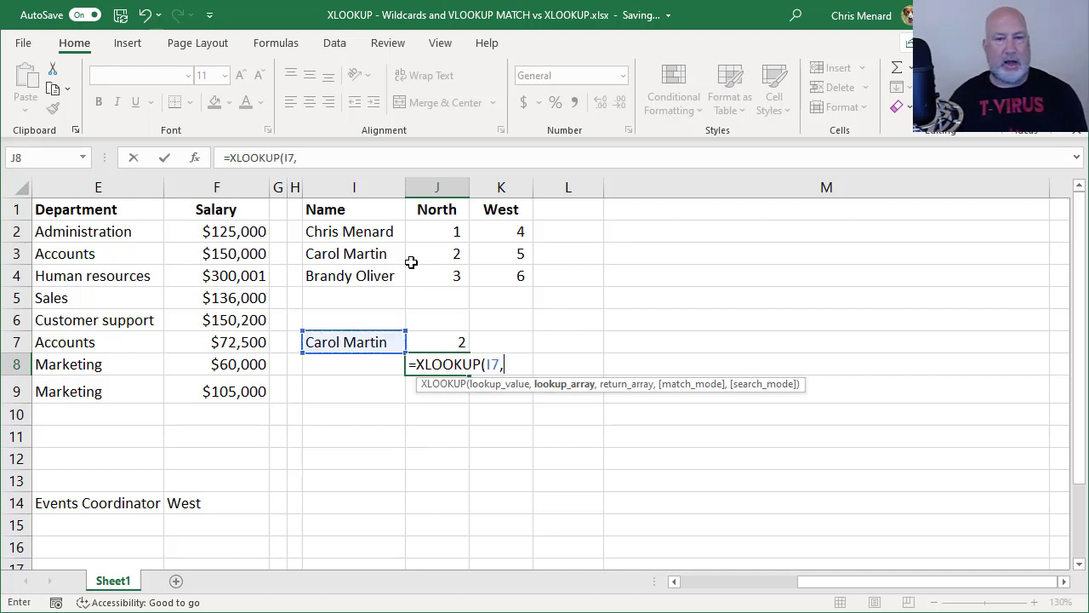
drag(357, 232, 364, 272)
text(,)
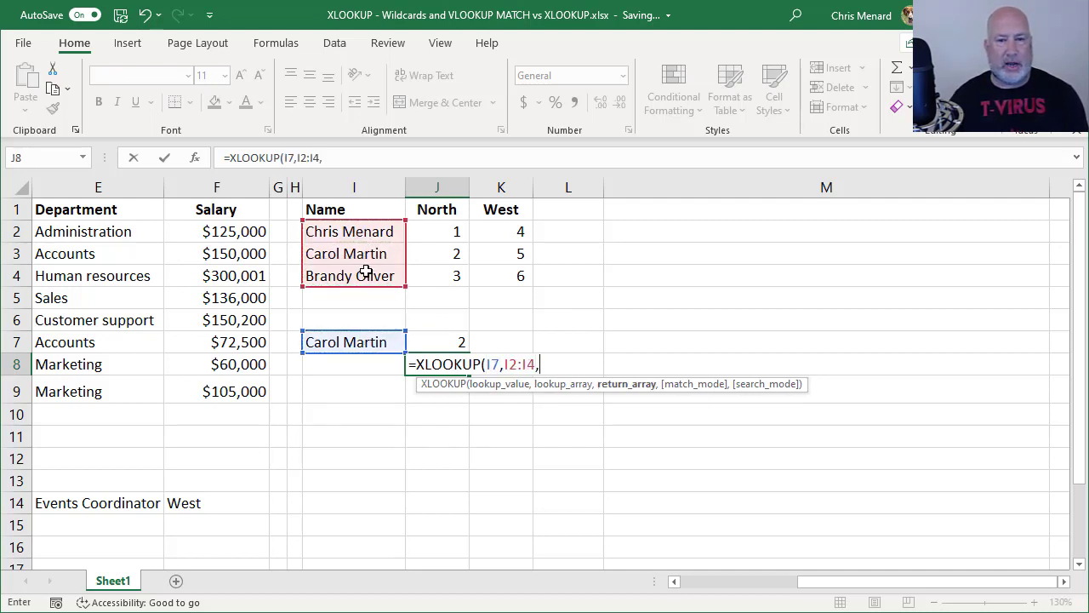
drag(447, 228, 462, 287)
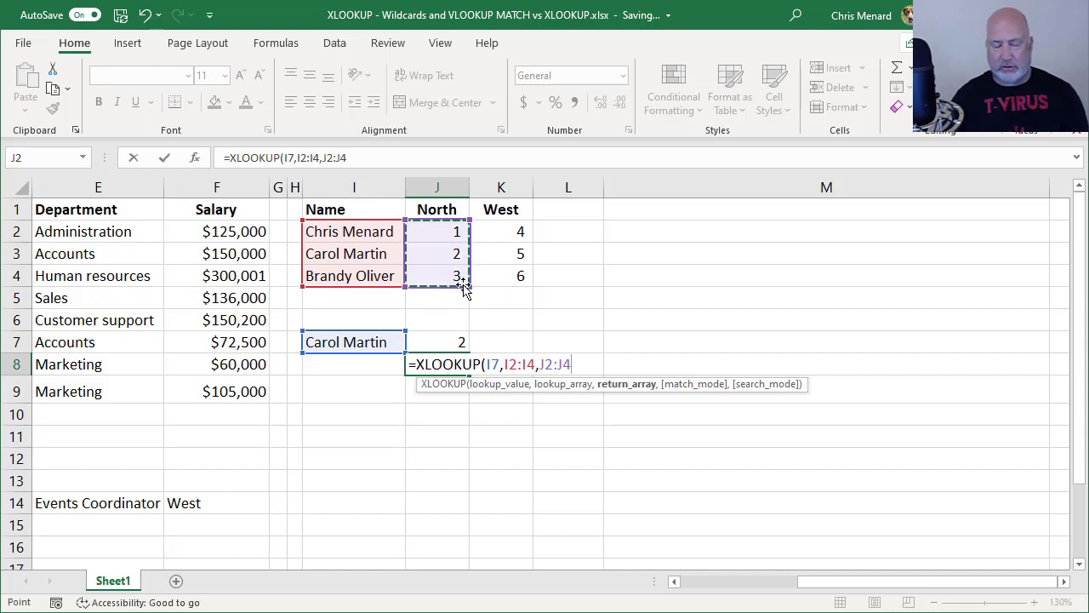
key(ctrl+Return)
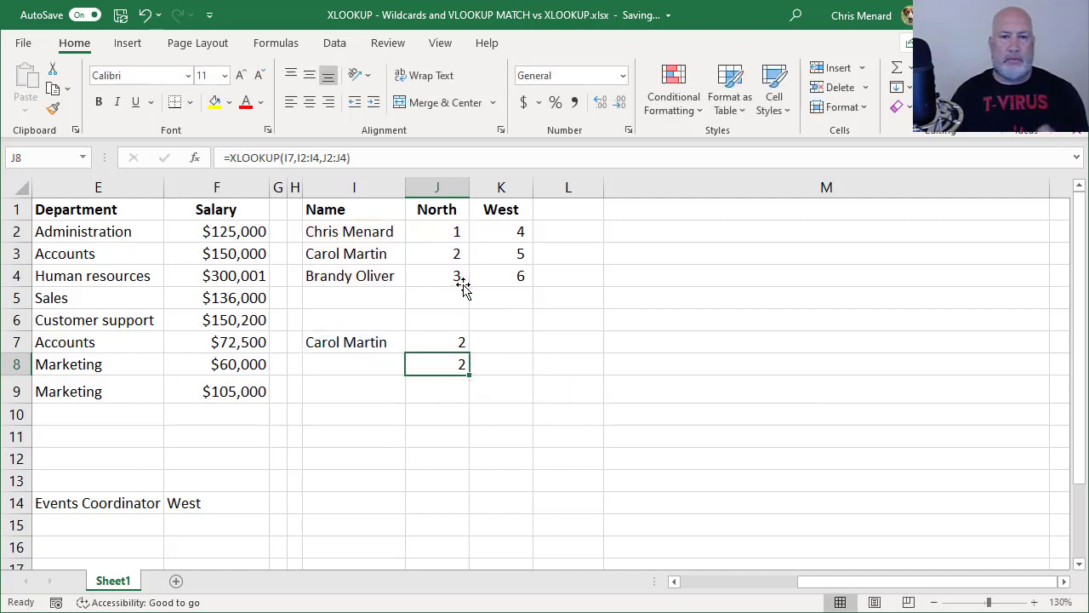
key(Down)
key(Down)
key(Left)
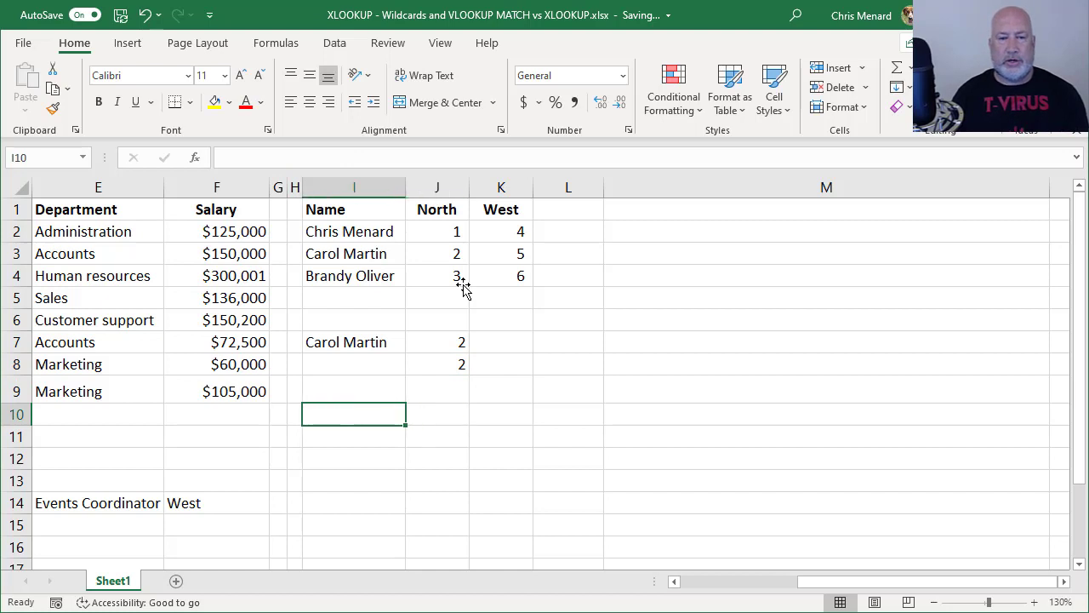
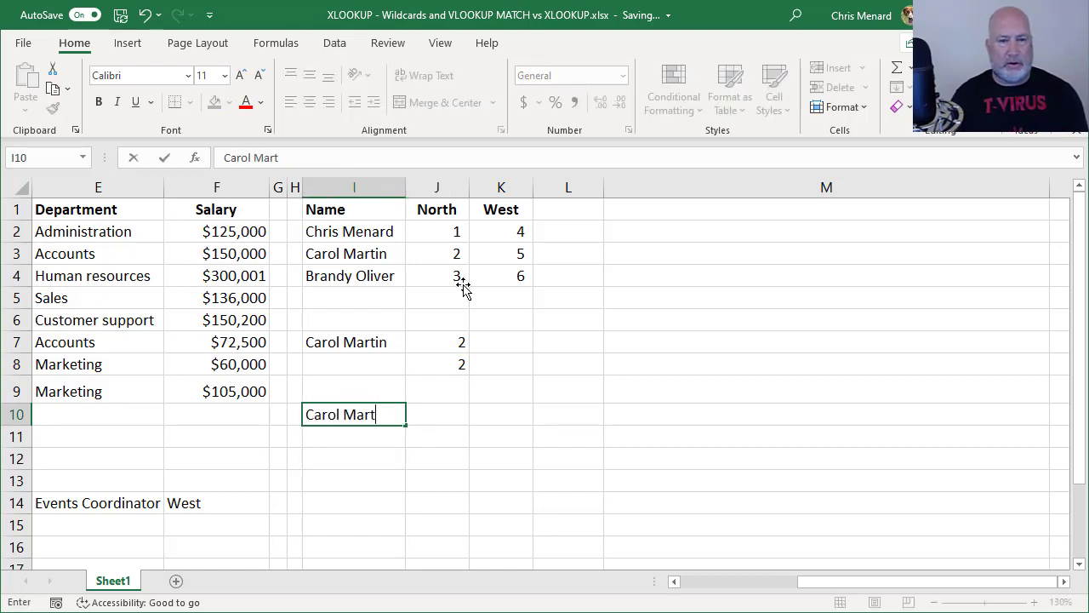
key(Tab)
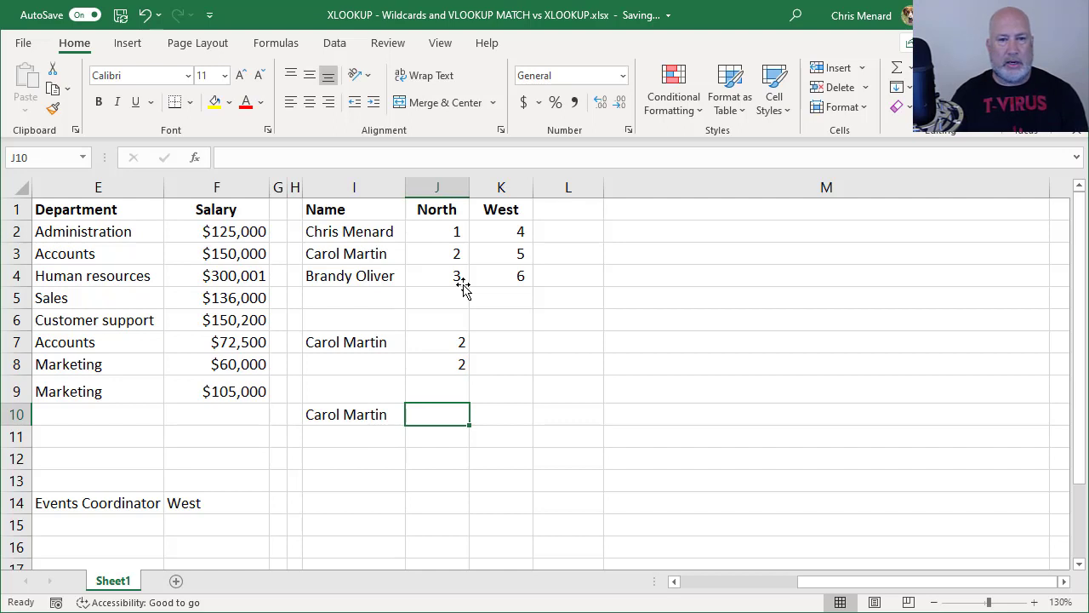
text(North)
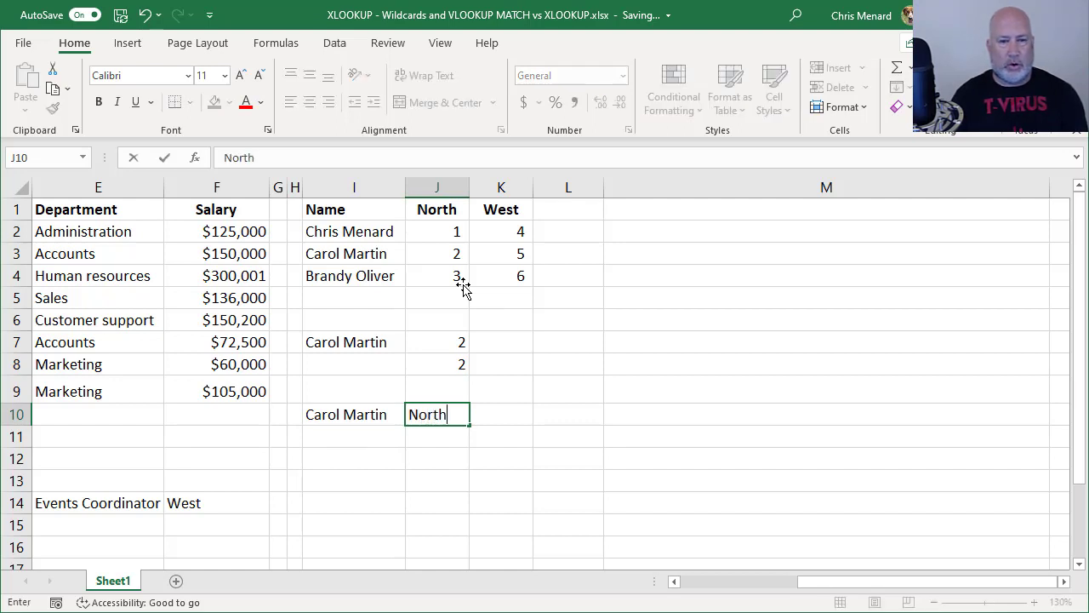
key(Tab)
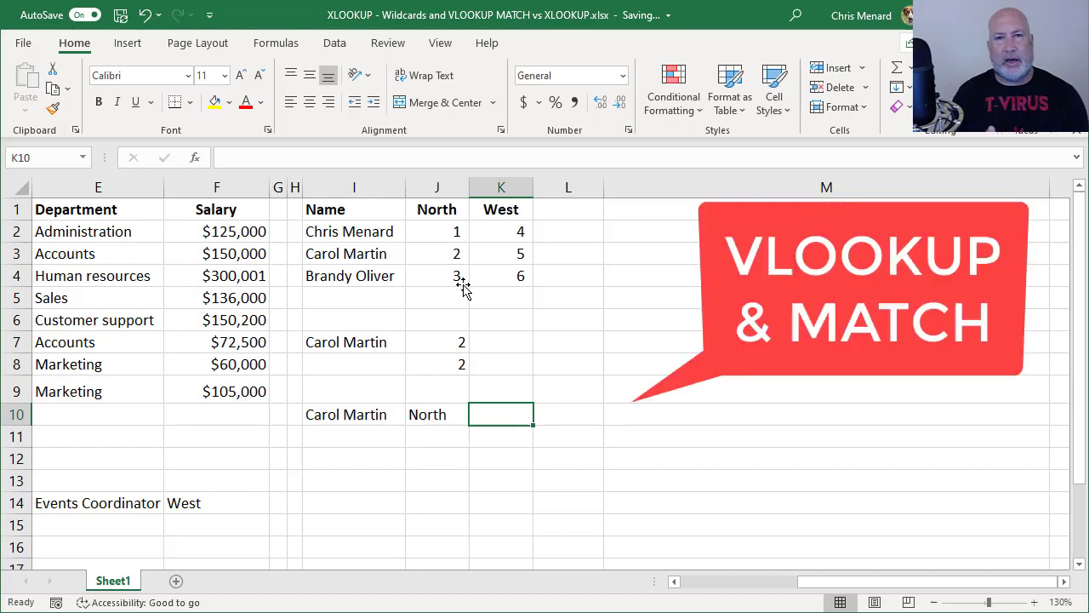
Draft =VLOOKUP(I10,I2:K4,MATCH(J10,I1:K1,0),FALSE) in K10, matching the region against headers I1:K1
text(=vlookup()
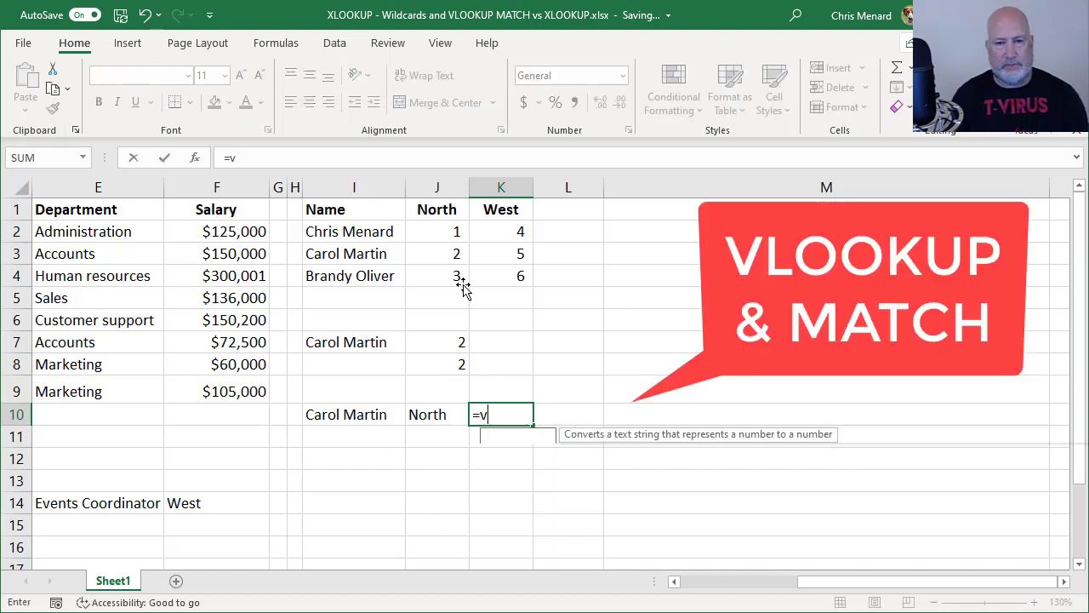
click(364, 416)
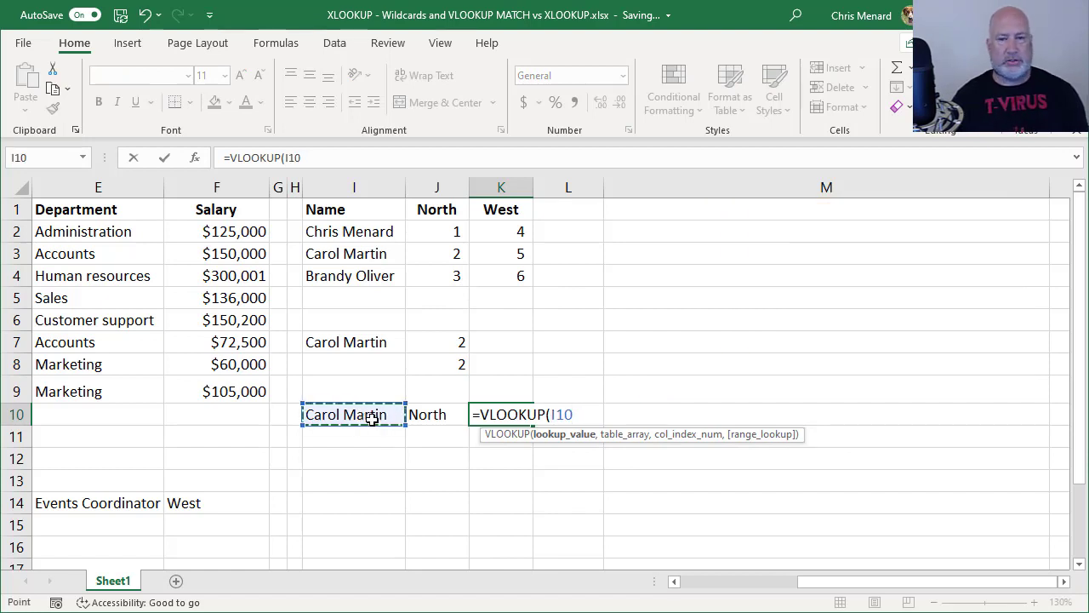
text(,)
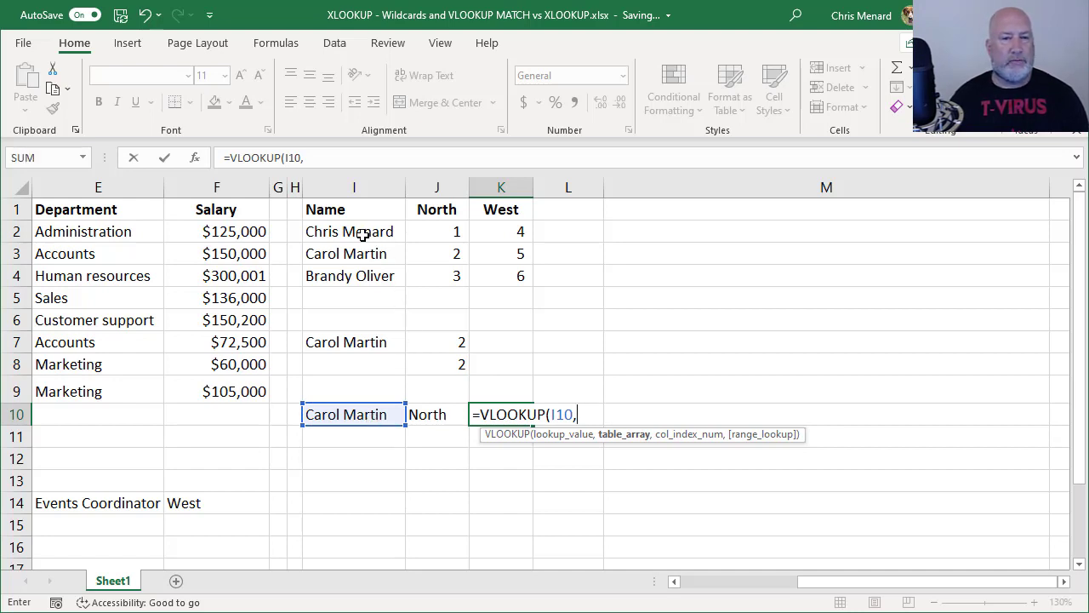
drag(353, 232, 514, 275)
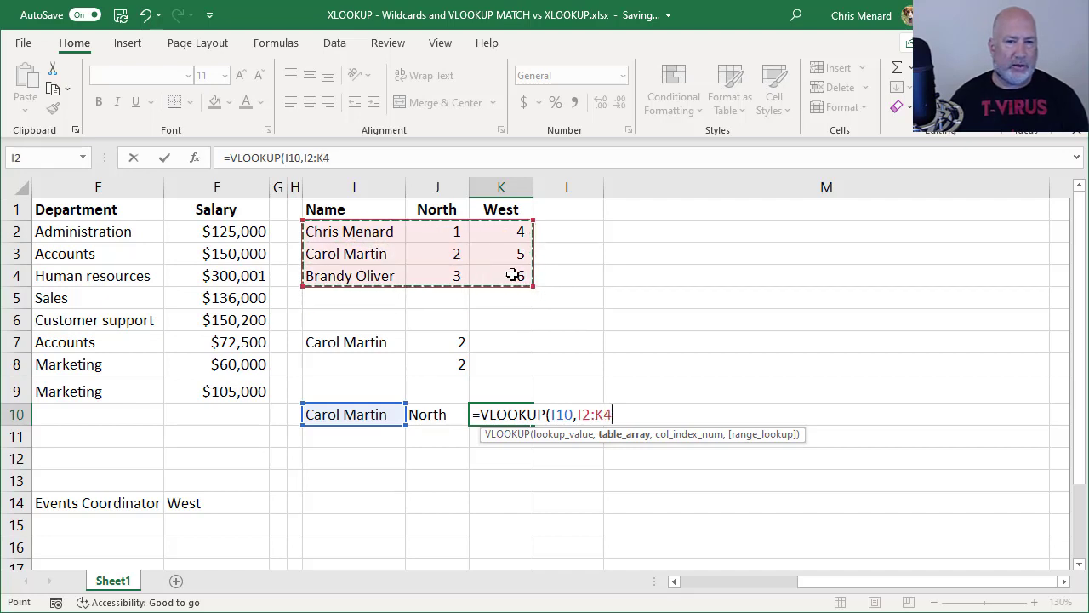
text(,)
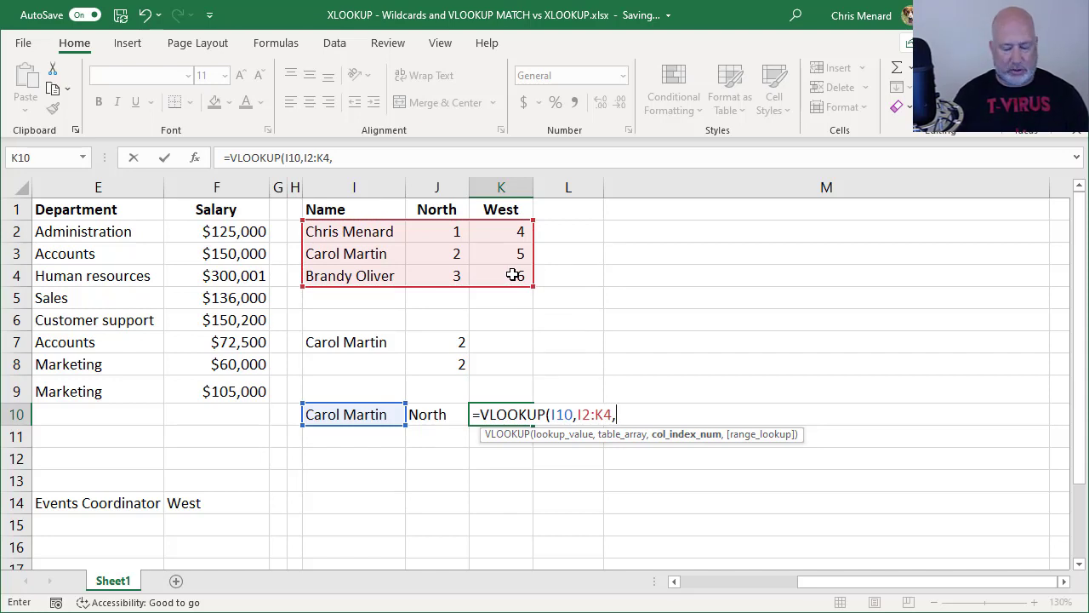
text(match)
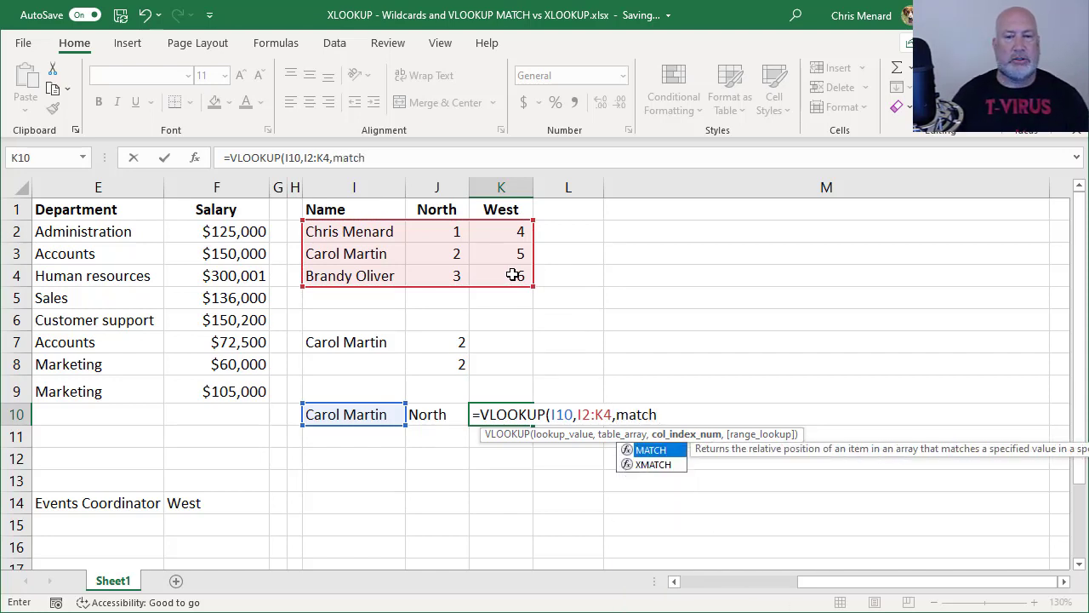
key(Tab)
click(440, 413)
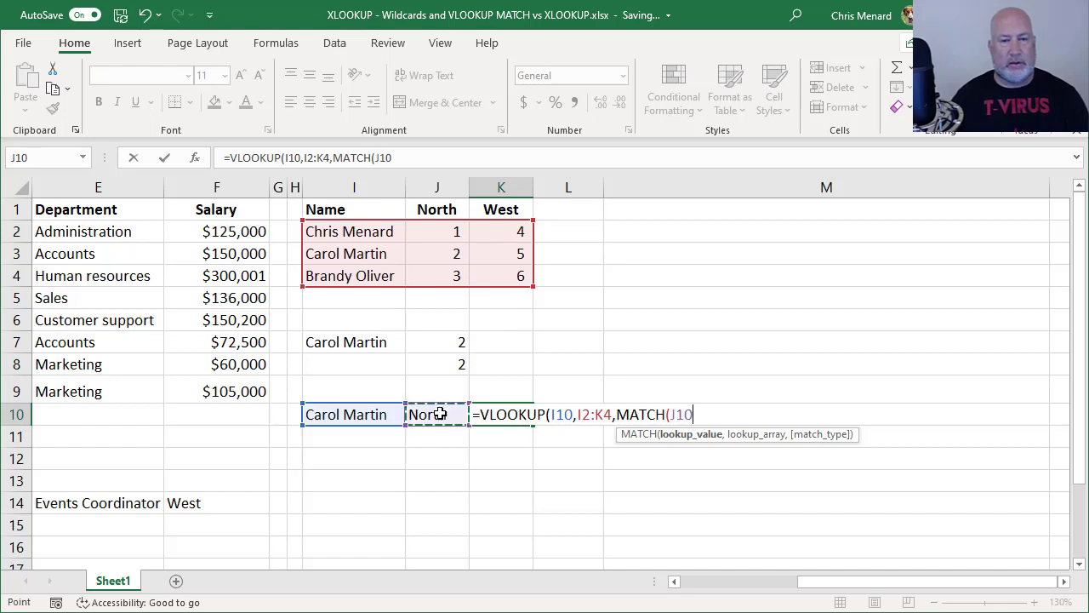
text(,)
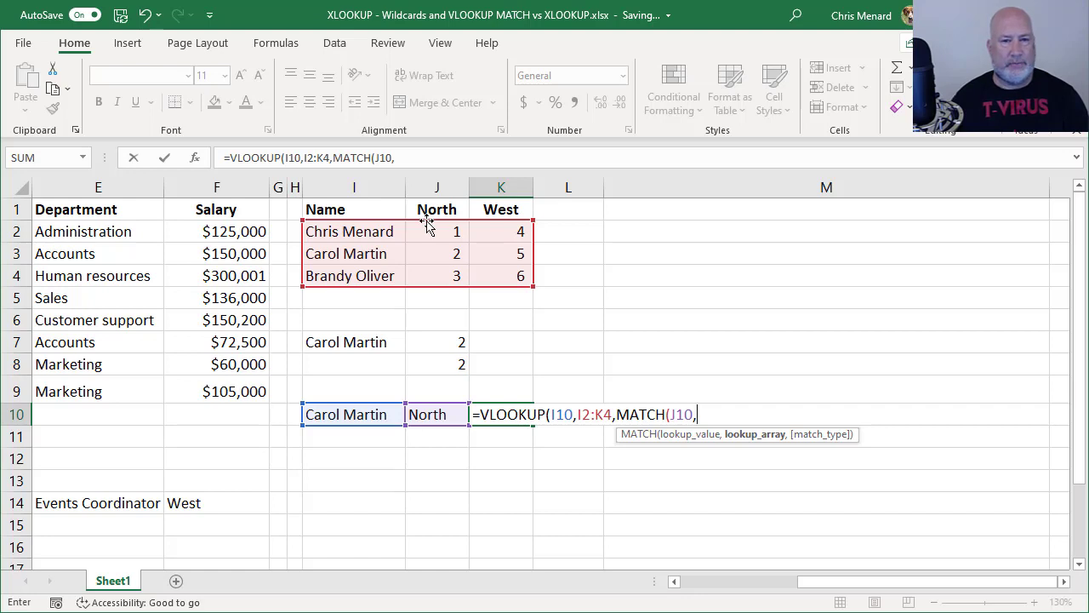
drag(387, 213, 491, 213)
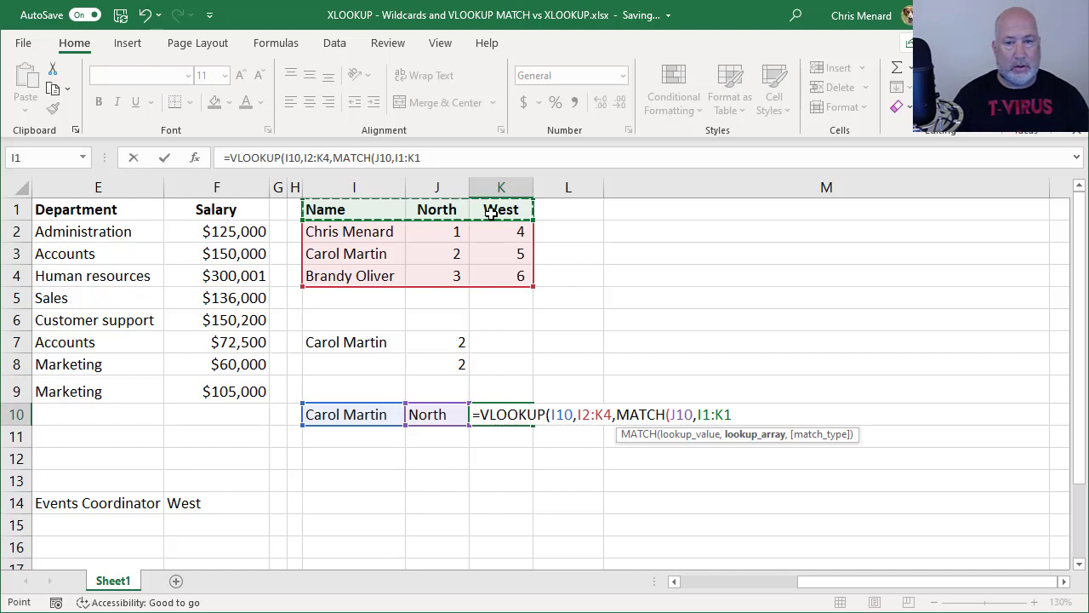
text(,)
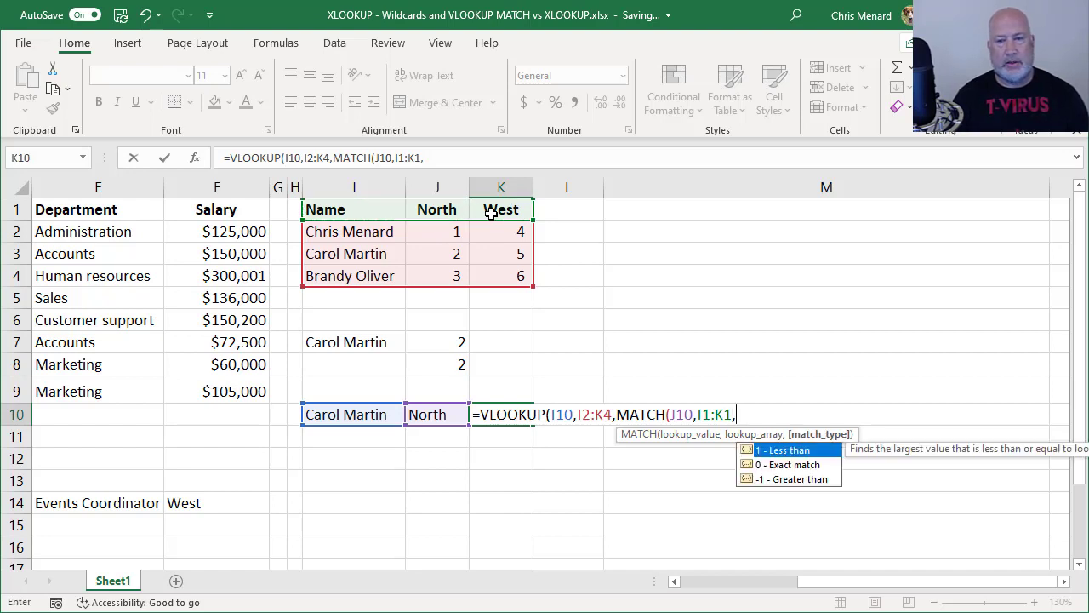
text(0)
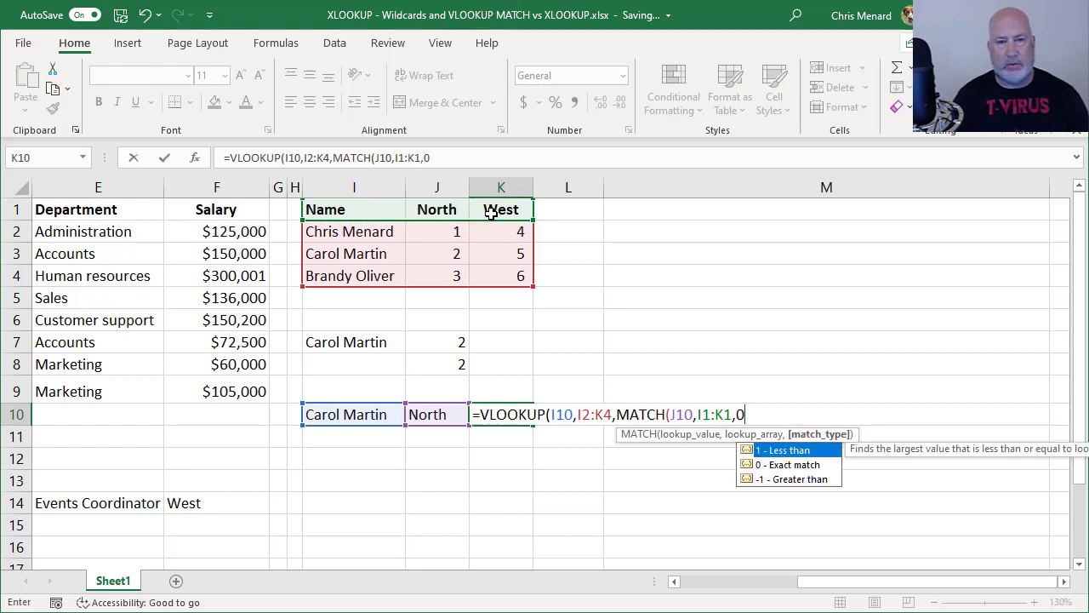
text())
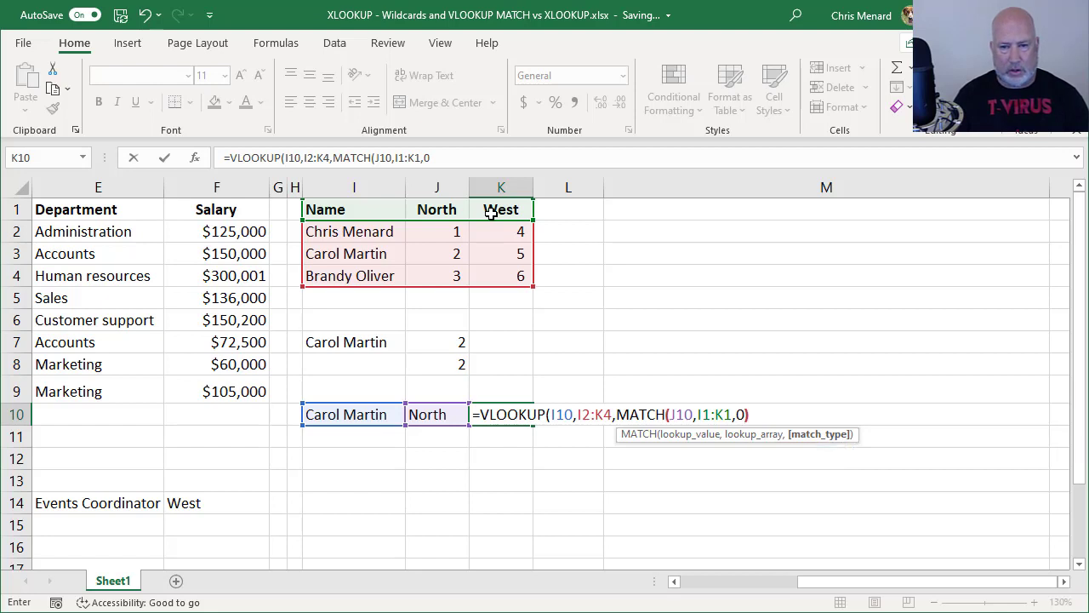
text(,FALSE)
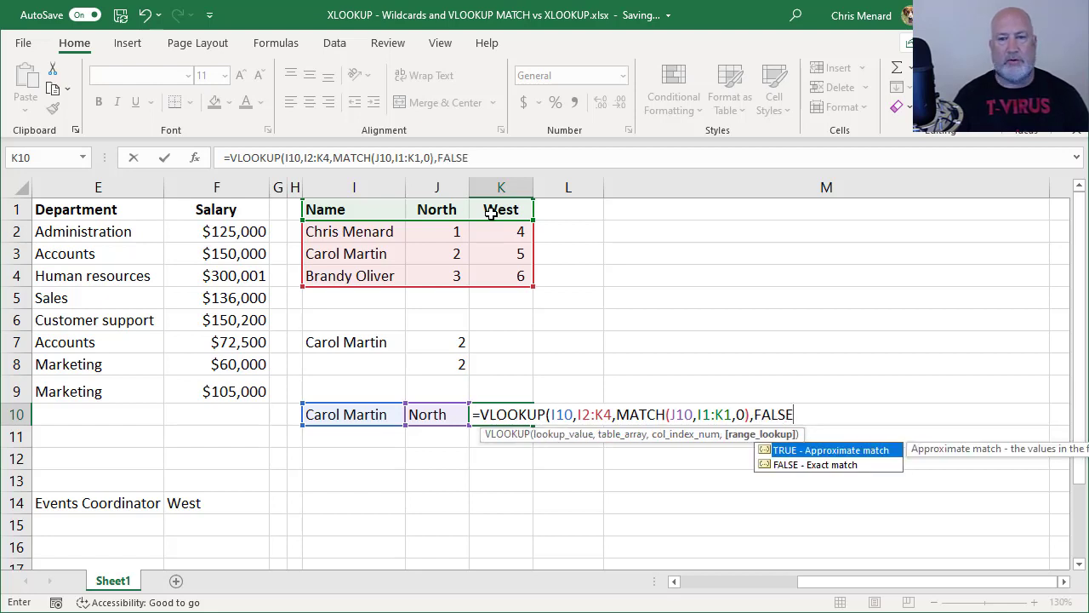
Commit the corrected VLOOKUP+MATCH formula in K10 and review its references
key(Return)
key(Return)
key(Up)
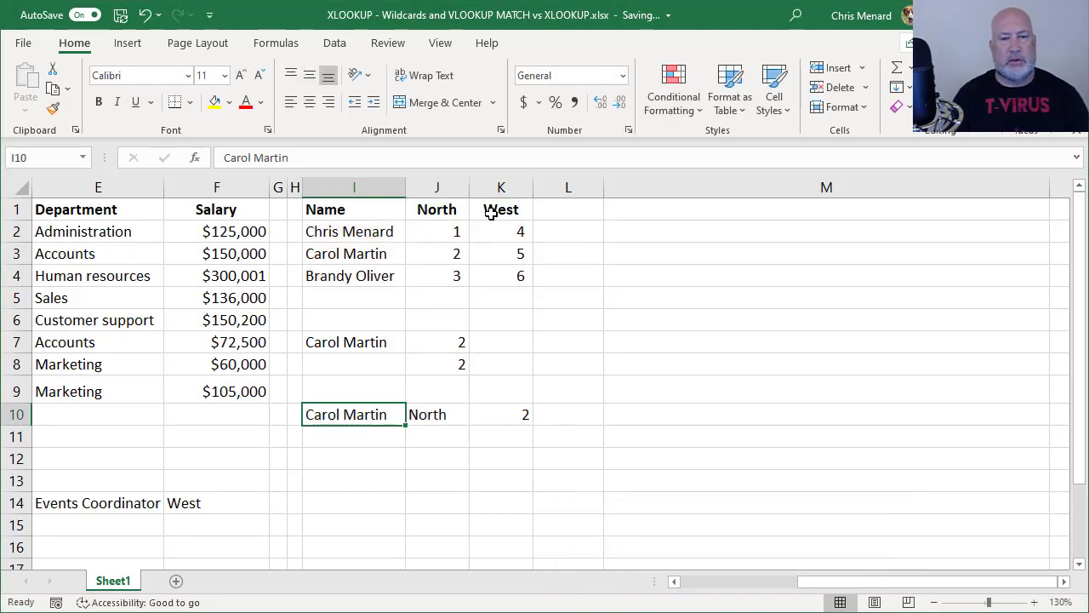
key(Right)
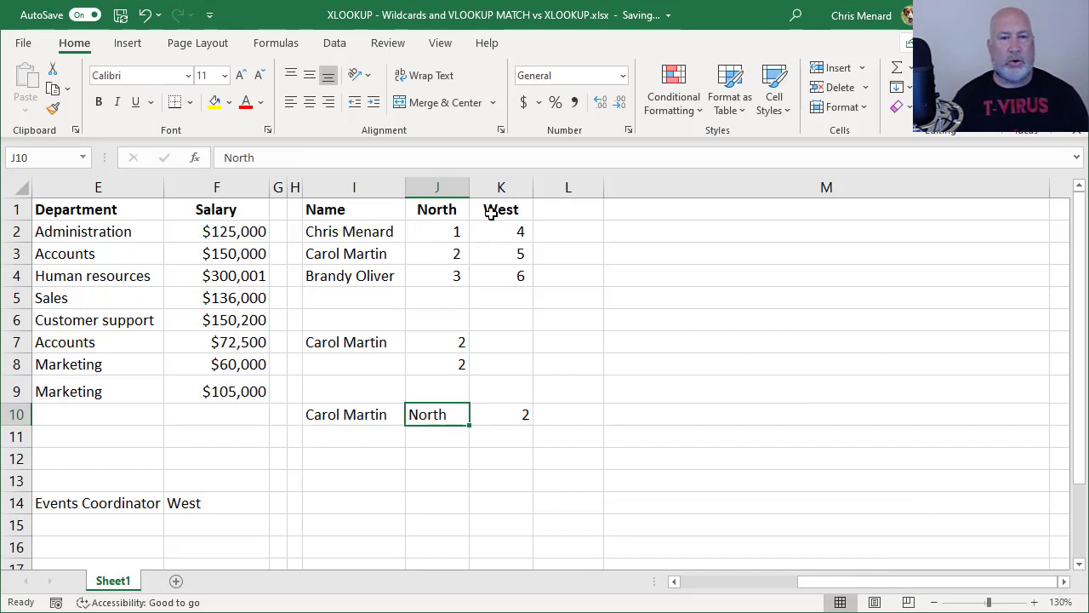
key(Right)
key(F2)
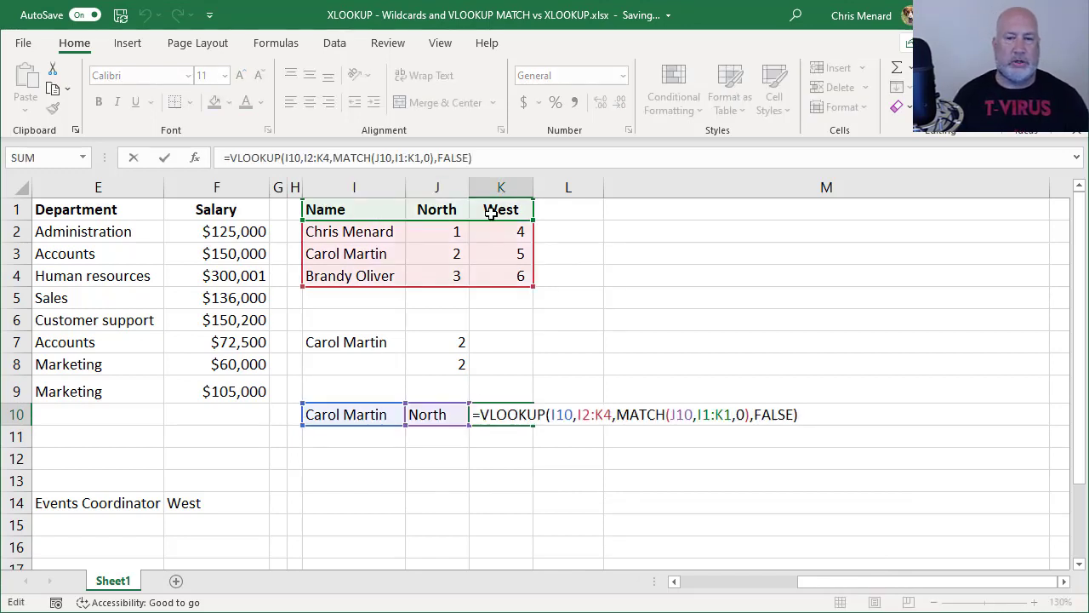
key(Escape)
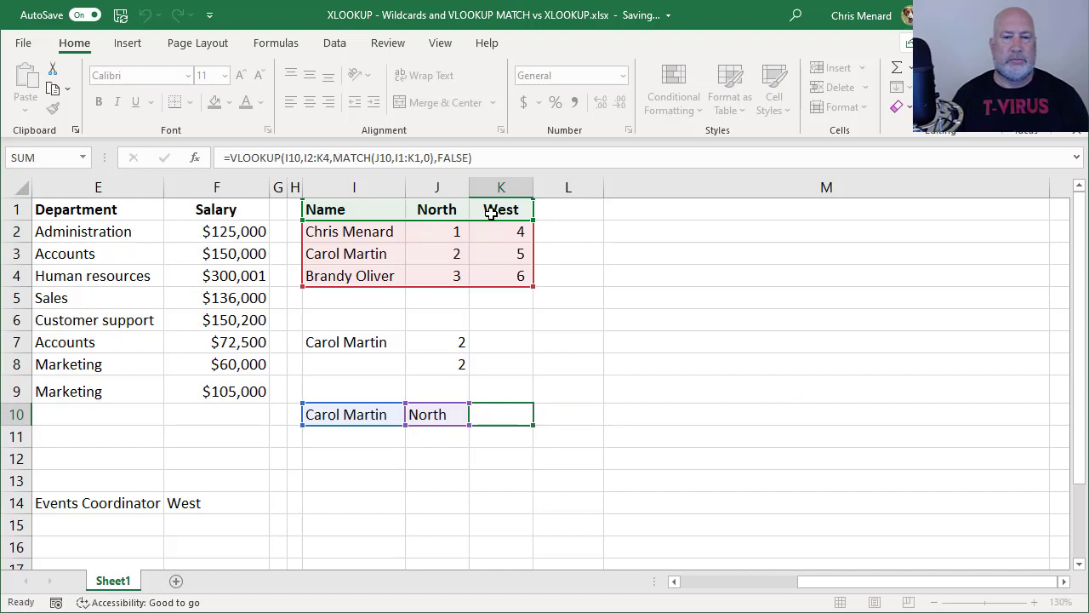
Test the lookup with region West in J10 and the first listed employee's name in I10
key(Left)
text(West)
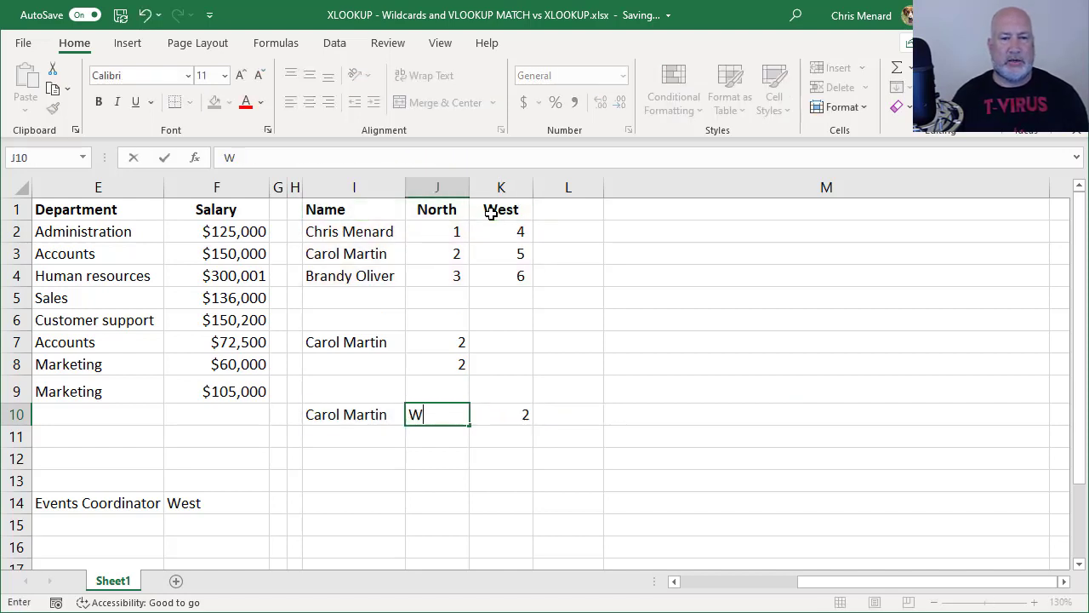
key(Return)
key(Up)
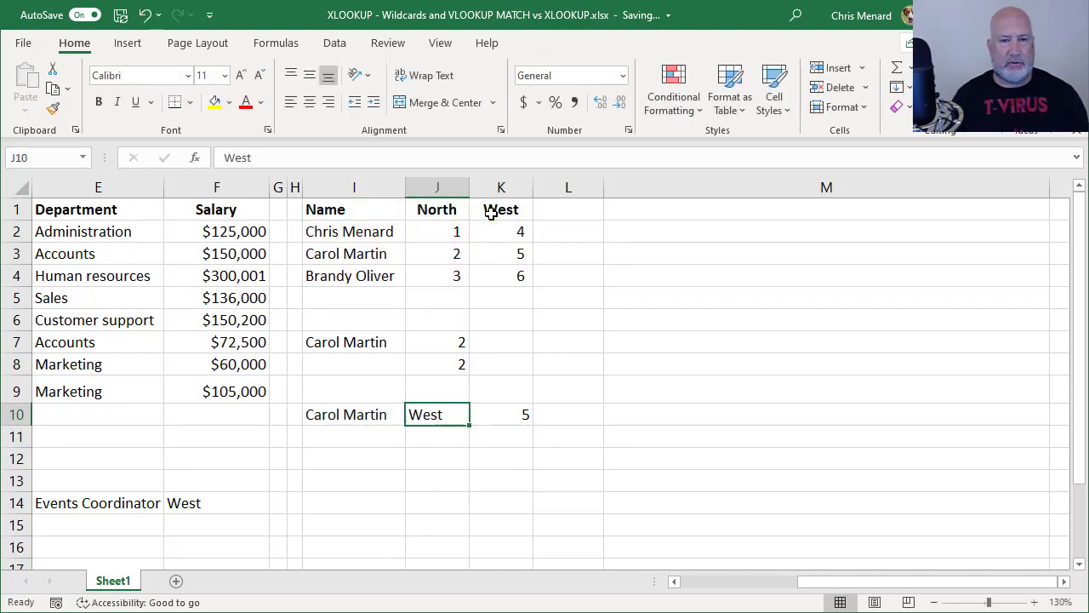
key(Left)
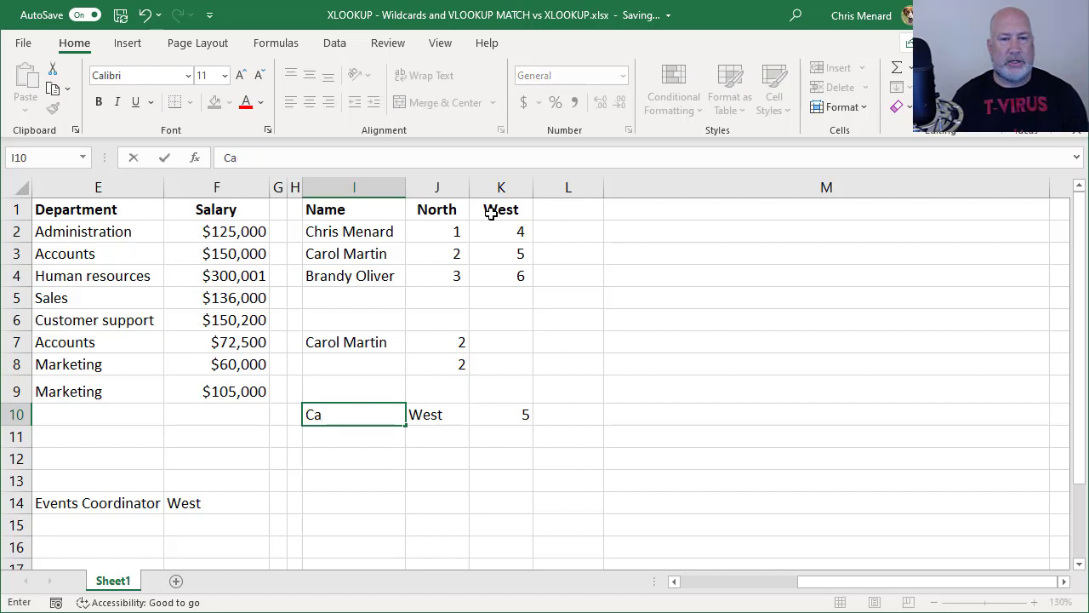
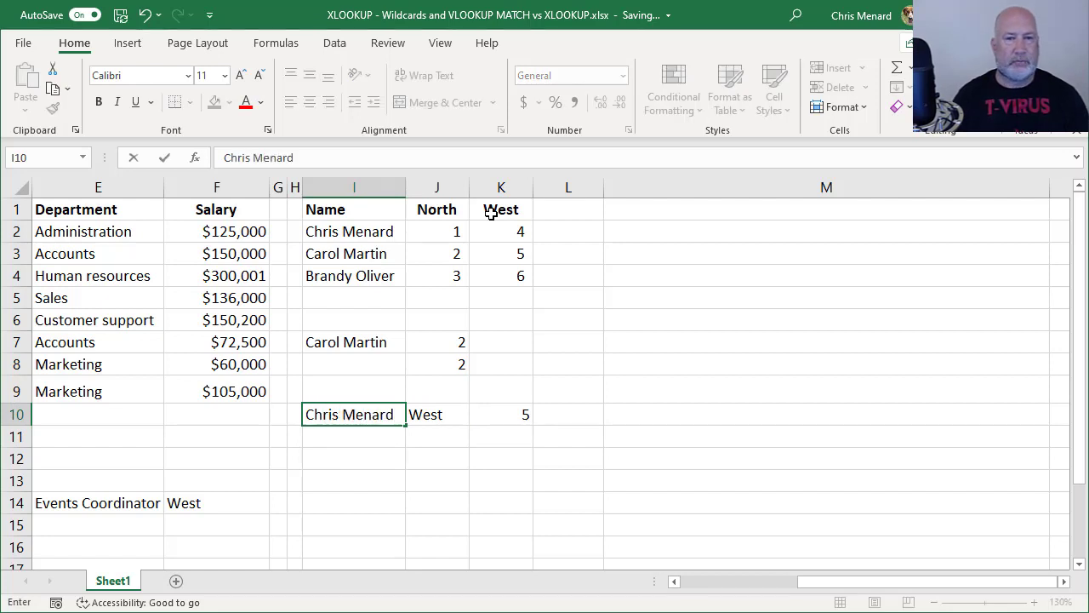
key(ctrl+Return)
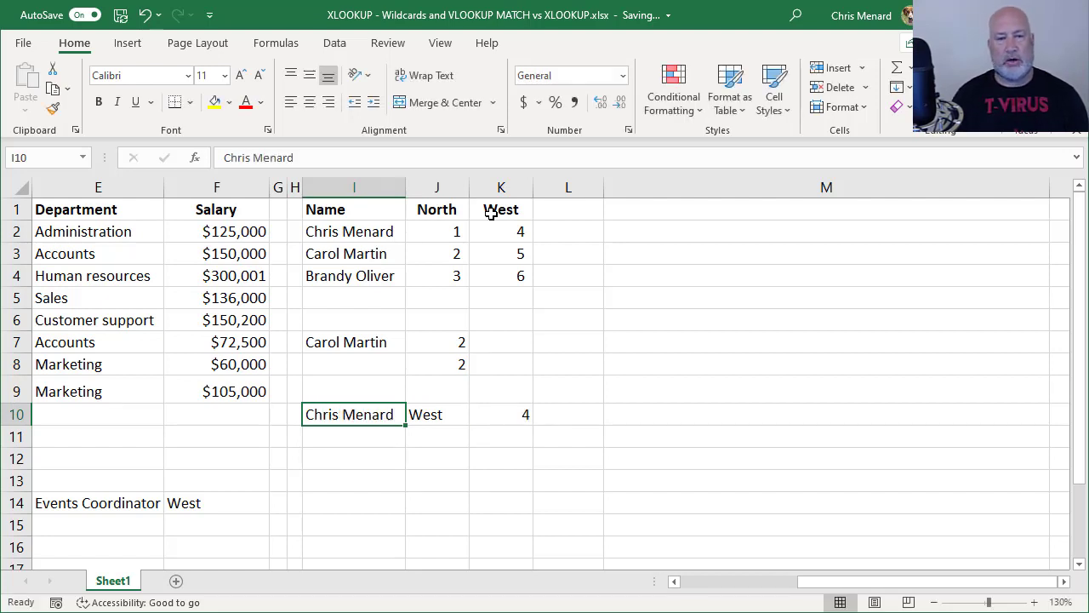
Set the region in J10 back to North so K10 returns 1
key(Right)
text(North)
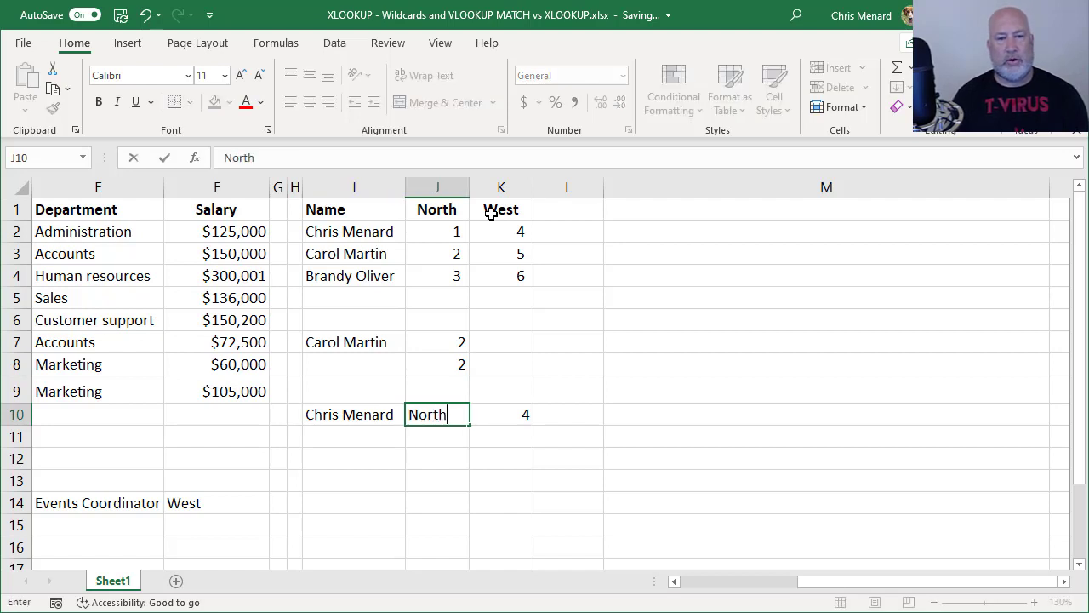
key(Right)
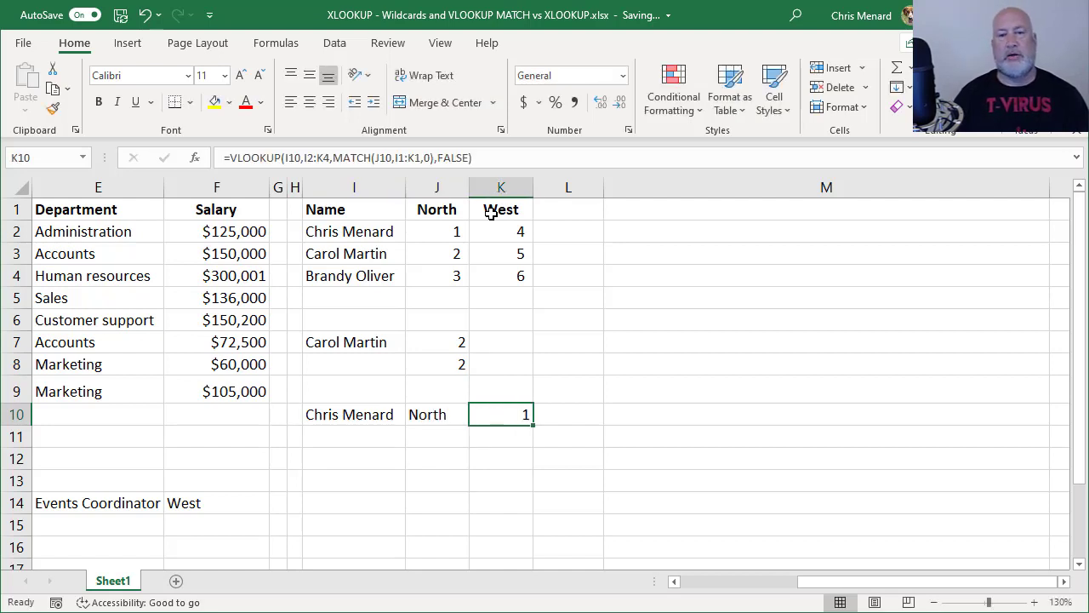
key(Right)
key(Right)
Enter =FORMULATEXT(K10) in M10 to display K10's VLOOKUP+MATCH formula as text
text(=vl)
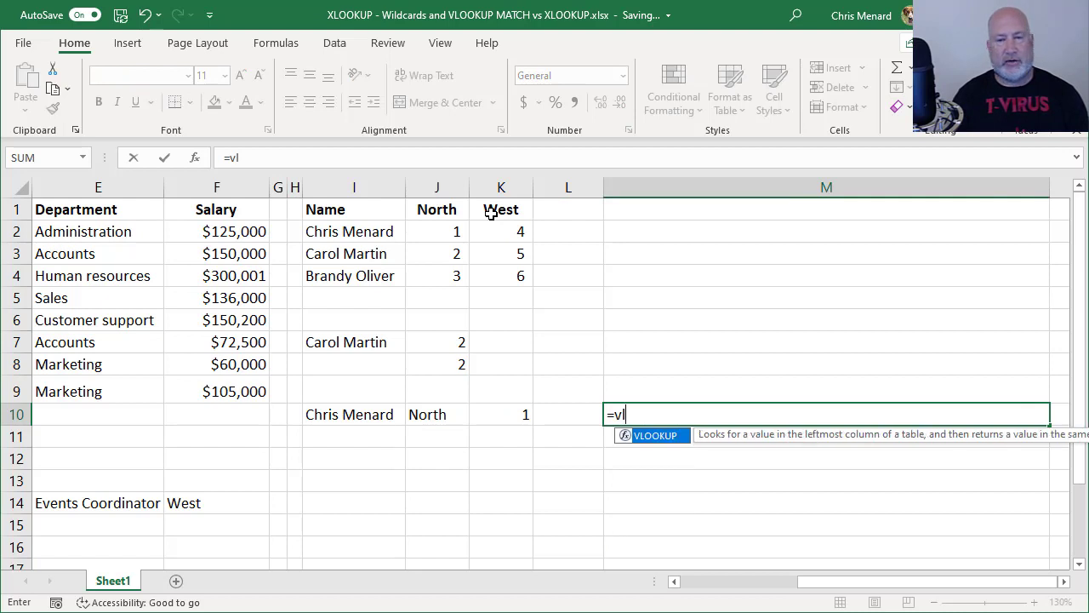
key(BackSpace)
key(BackSpace)
text(form)
key(Tab)
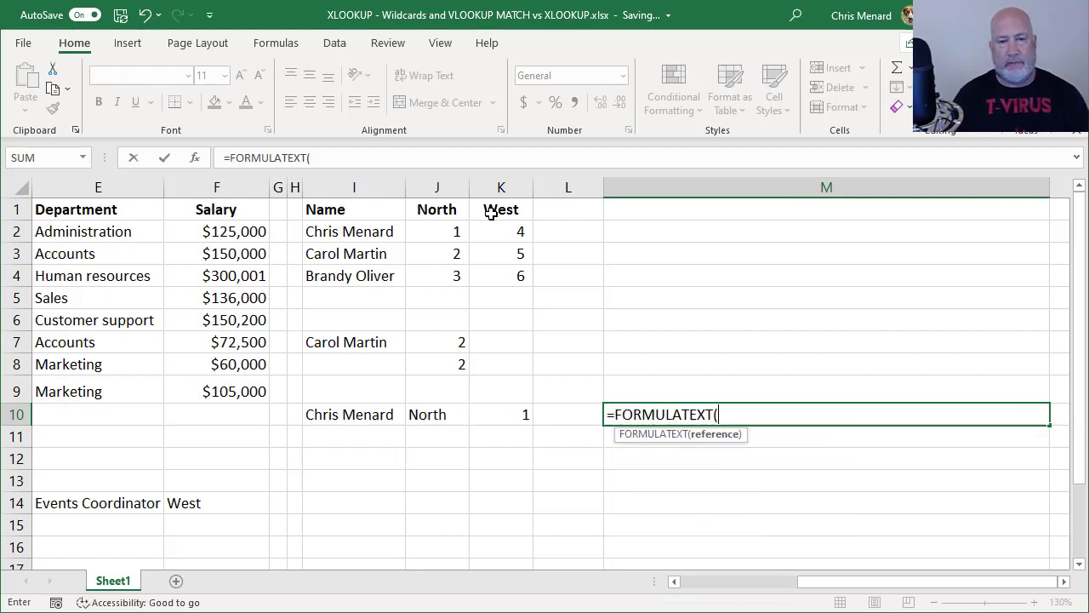
key(Left)
key(Left)
key(Return)
key(Up)
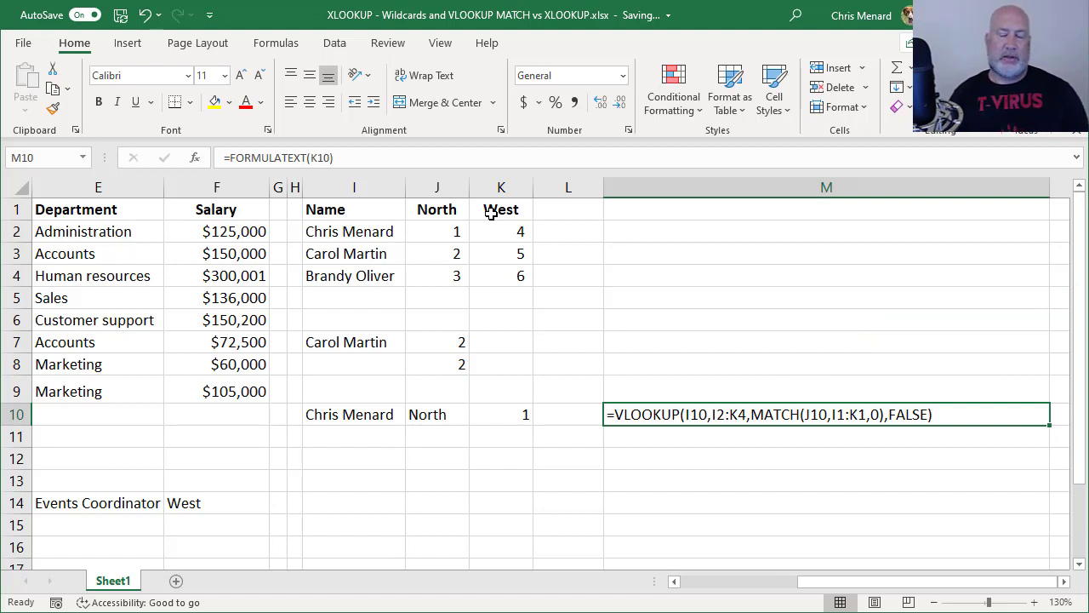
key(Left)
key(Left)
key(Left)
key(Right)
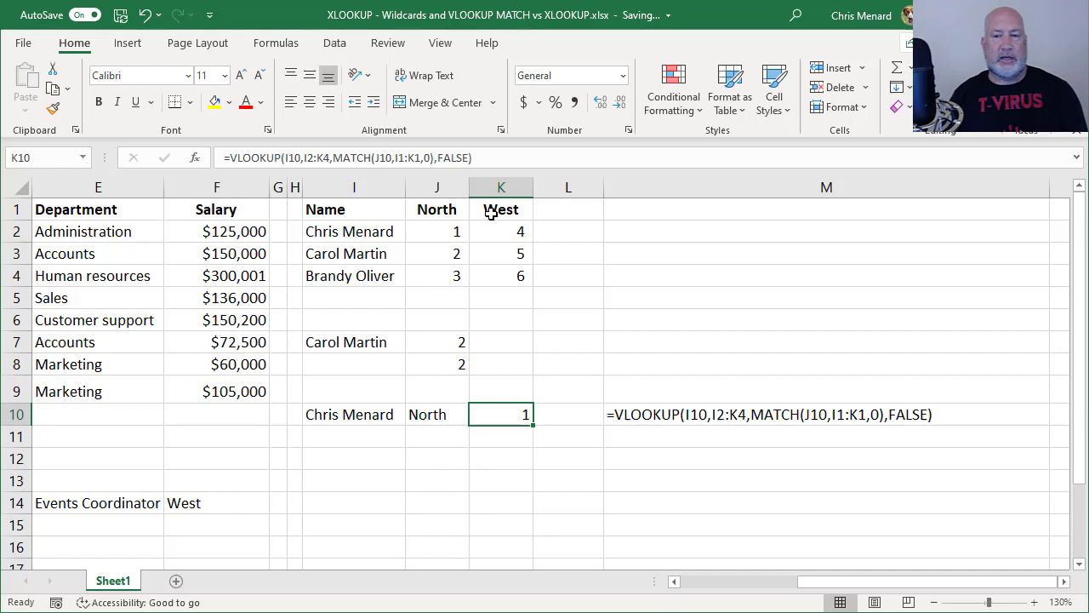
Start an XLOOKUP in K11 that looks up I10's name in I2:I4
key(Left)
key(Left)
key(Down)
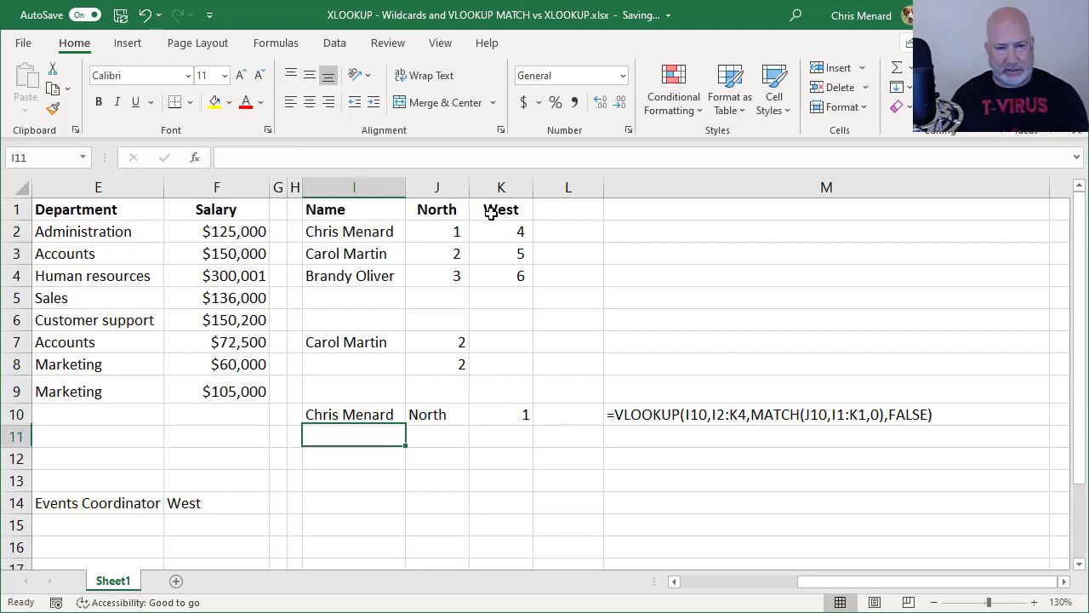
key(Right)
key(Right)
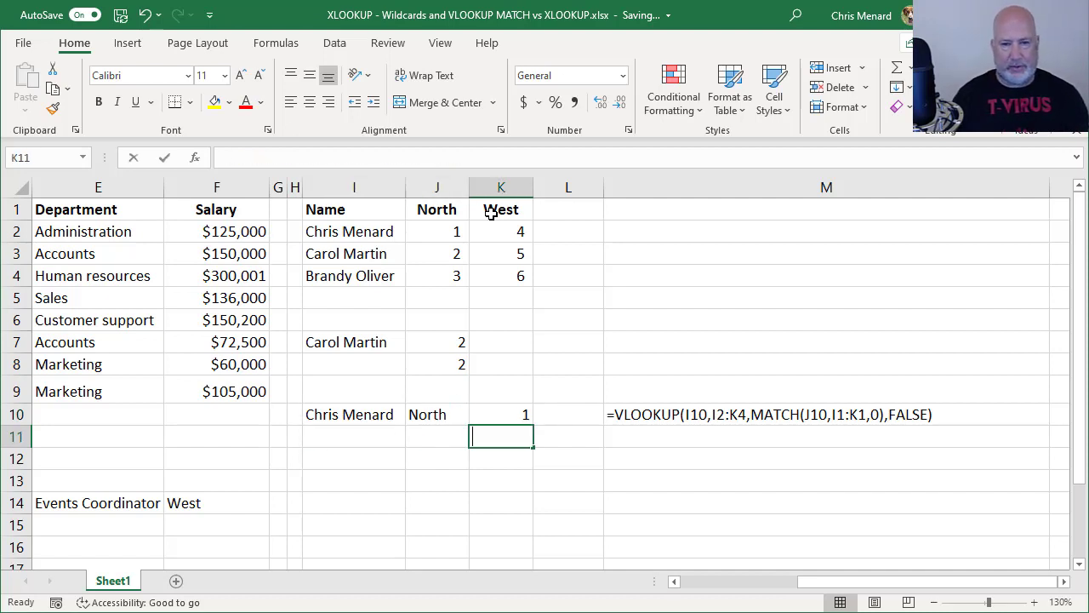
text(=xl)
key(Tab)
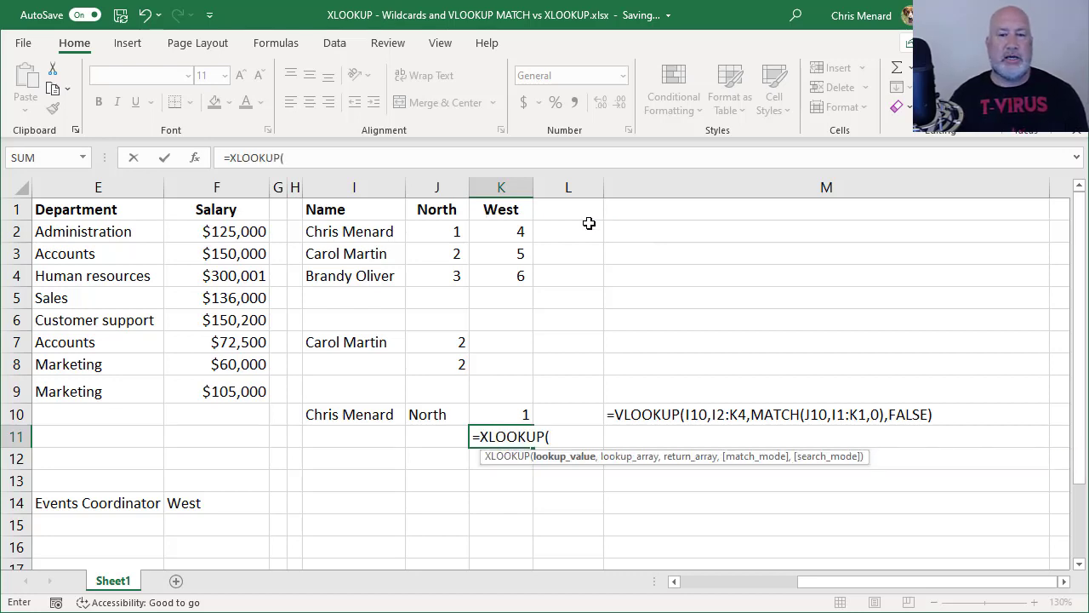
click(370, 414)
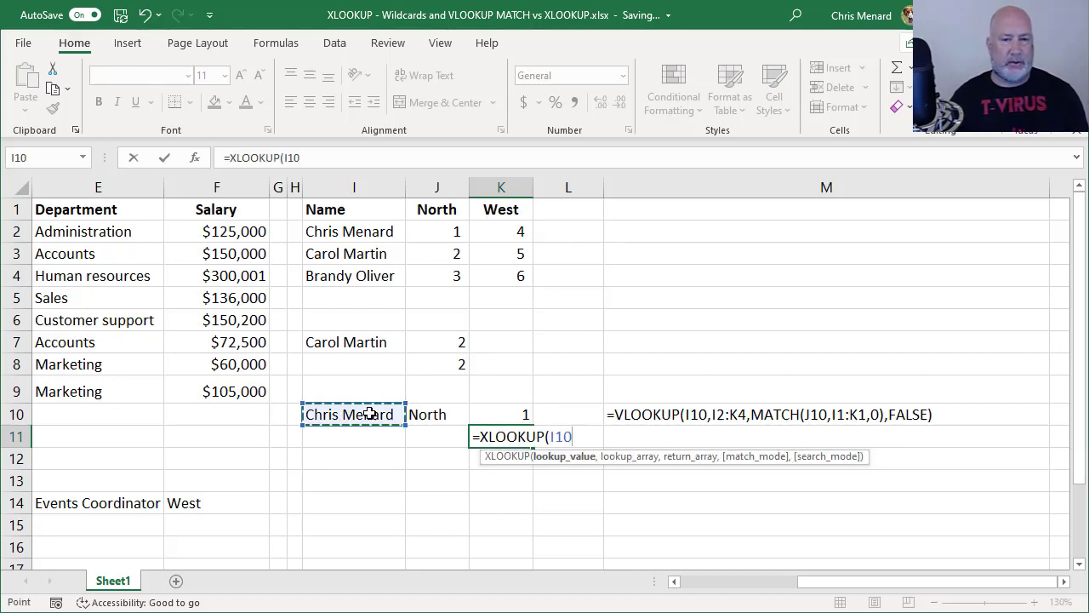
text(,)
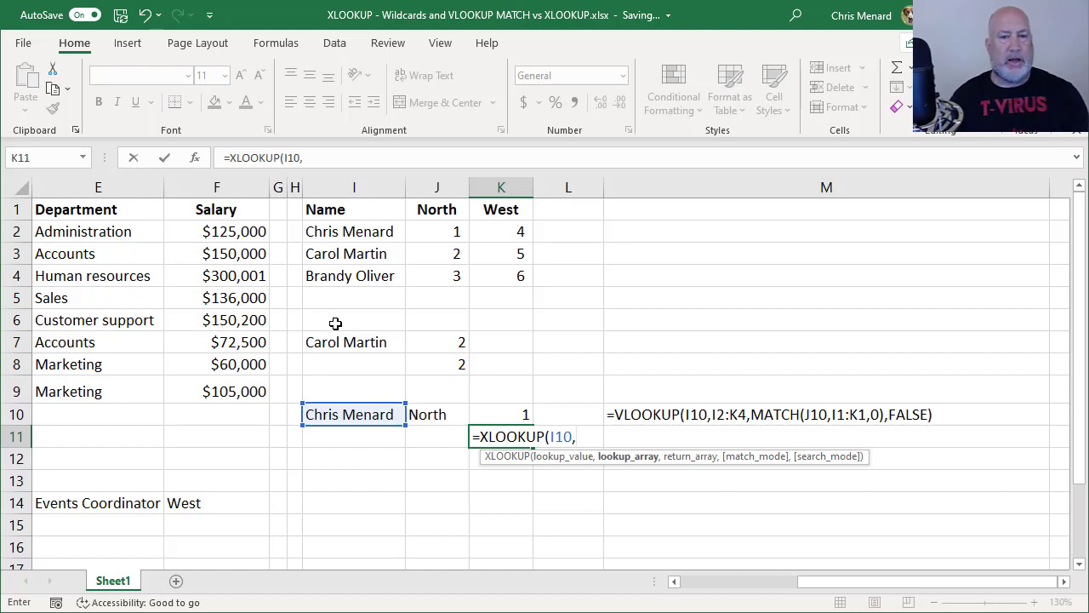
drag(349, 232, 368, 275)
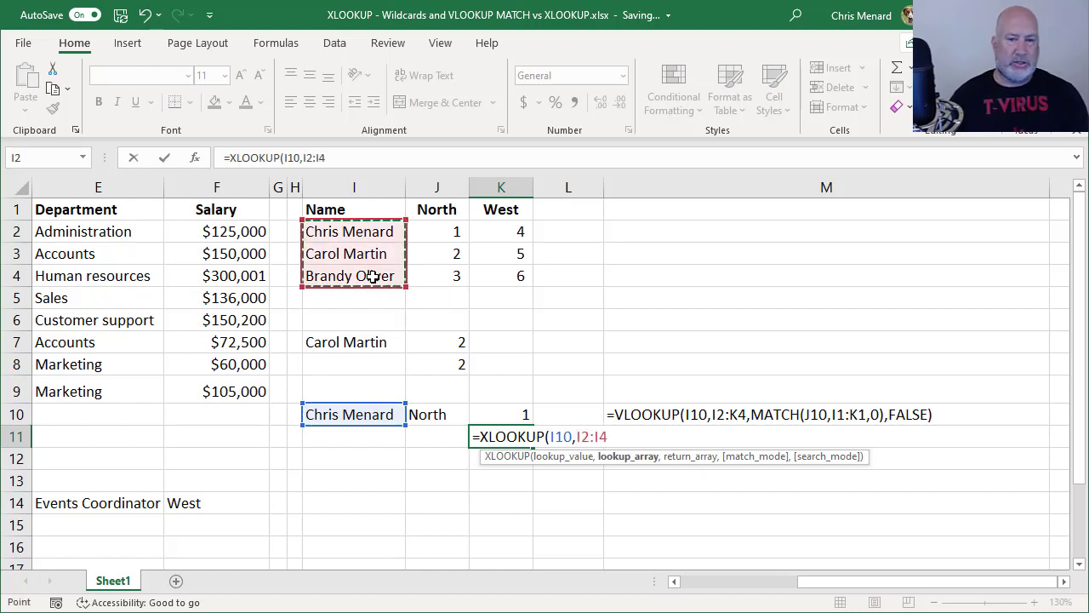
Nest an inner XLOOKUP of J10 in J1:K1 returning J2:K4, and enter the formula
text(,)
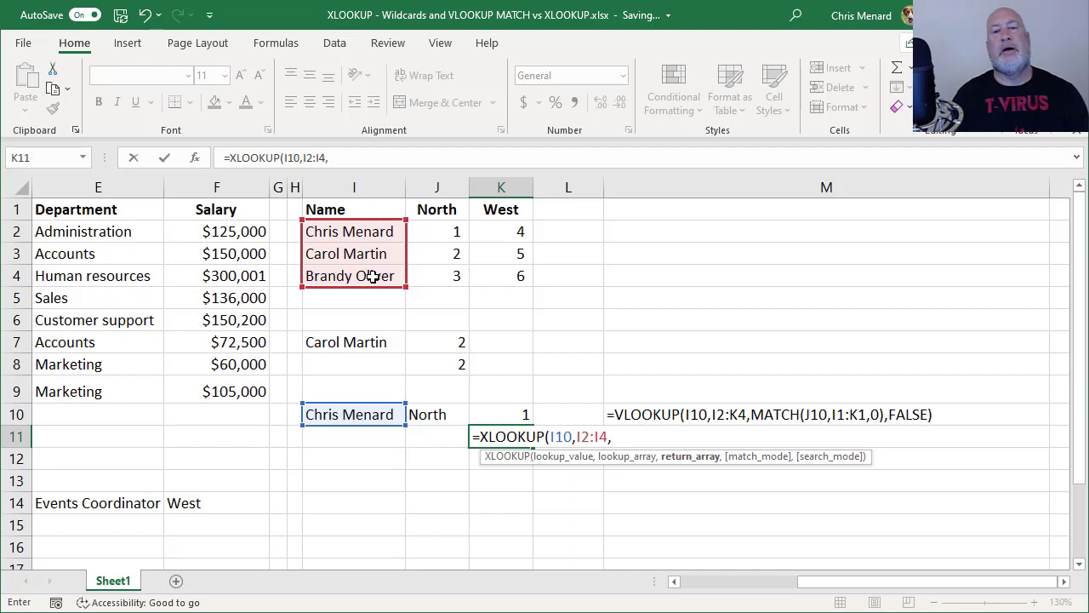
text(xl)
key(Tab)
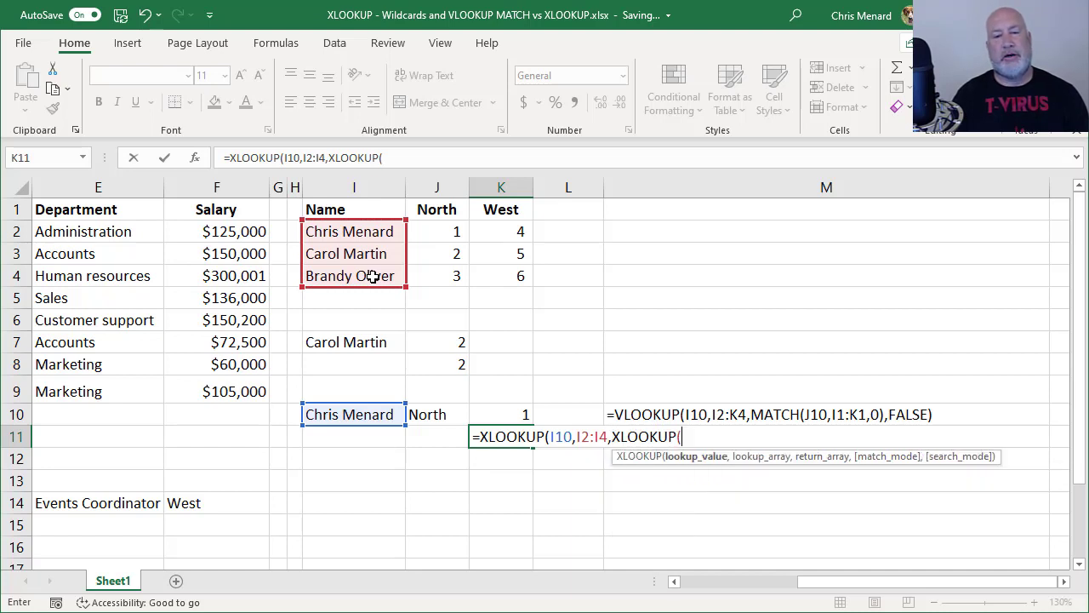
click(438, 414)
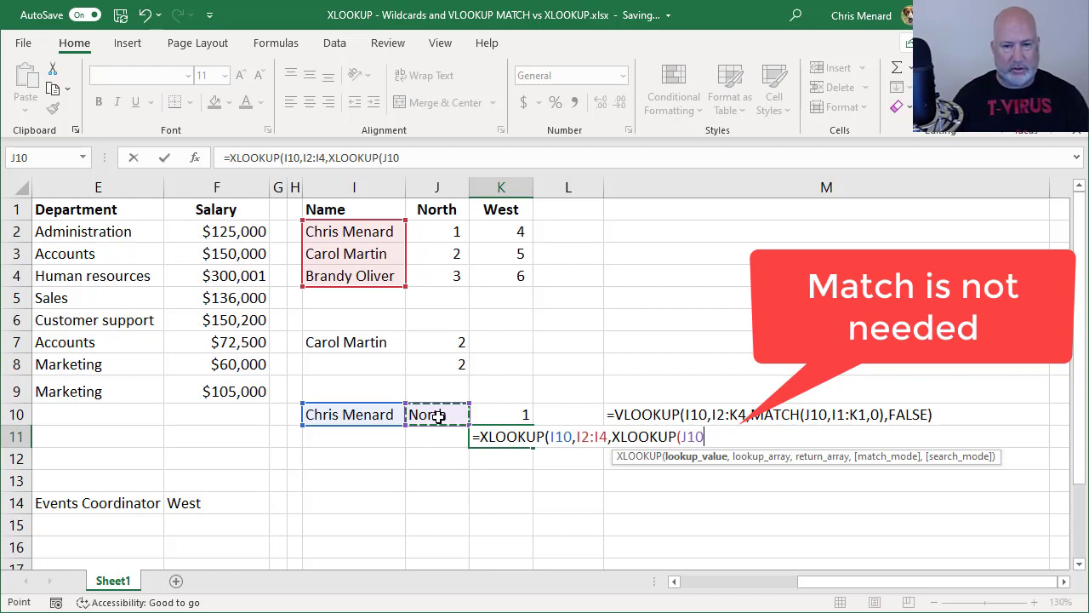
text(,)
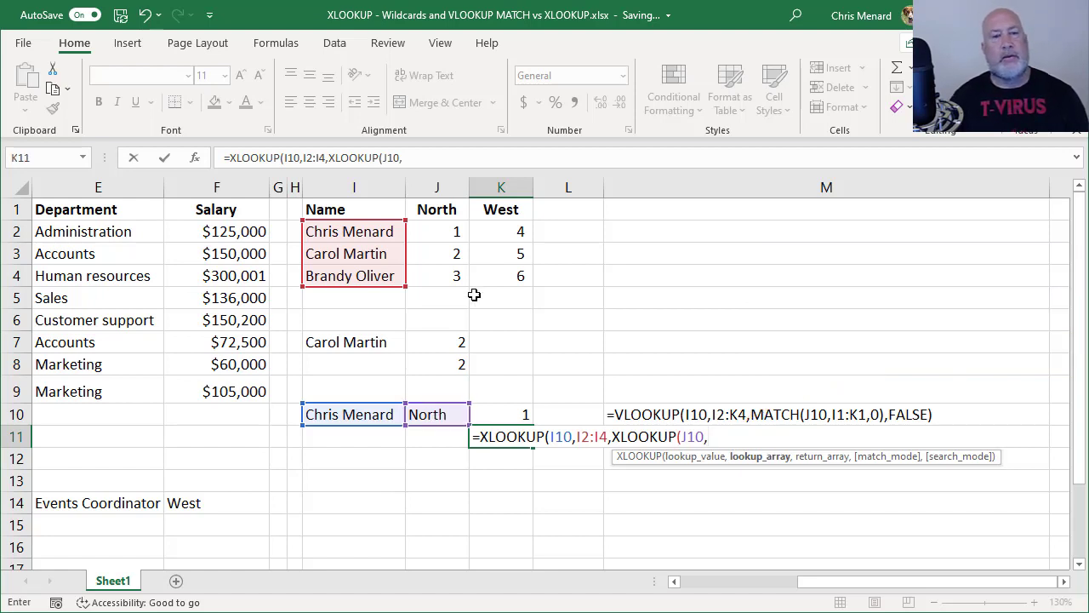
drag(442, 212, 514, 213)
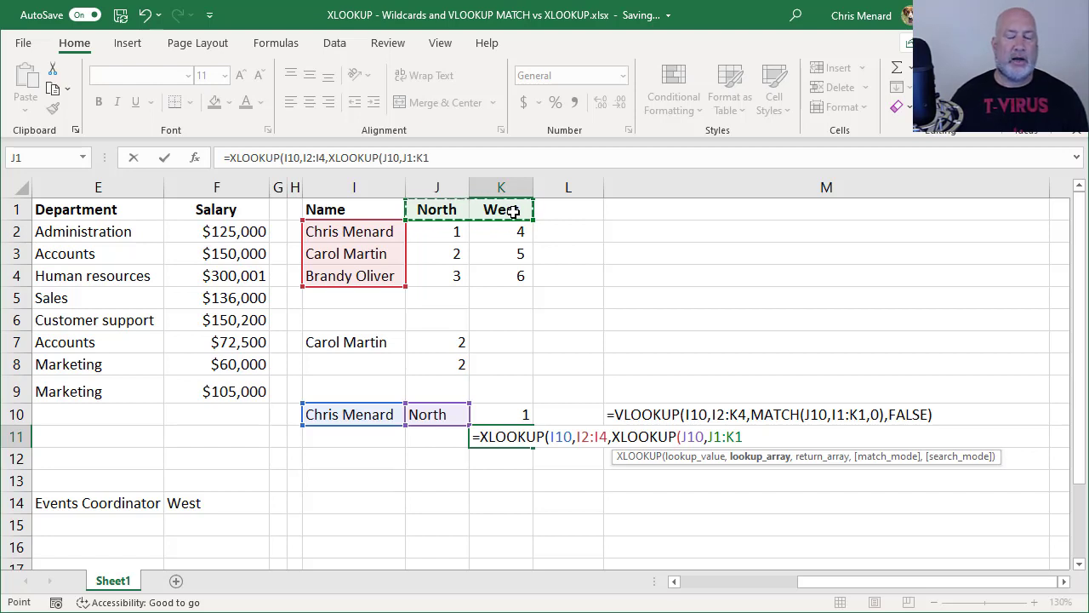
text(,)
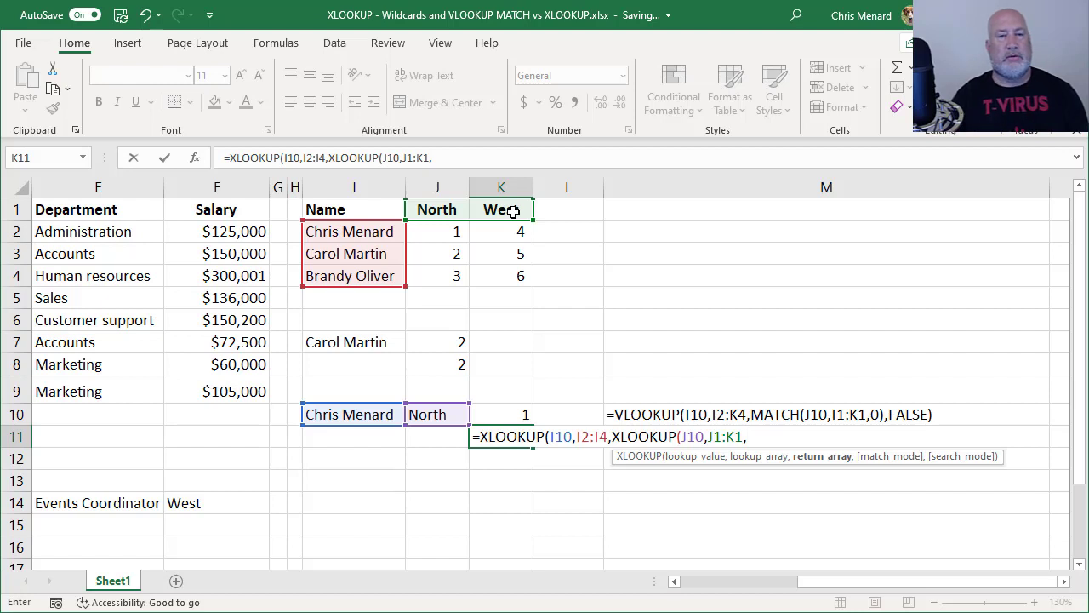
drag(438, 231, 517, 279)
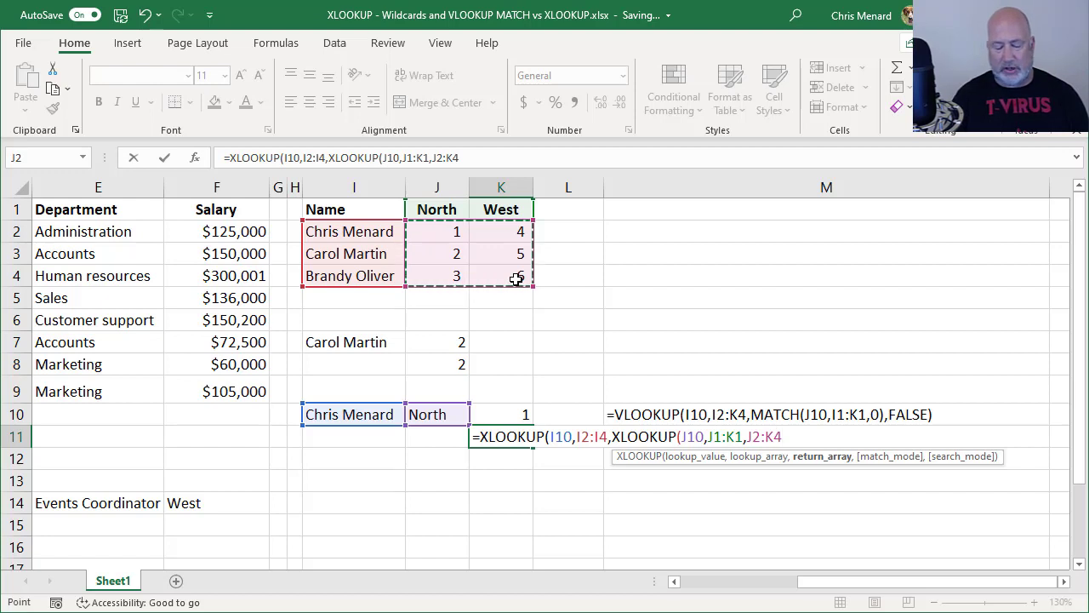
text())
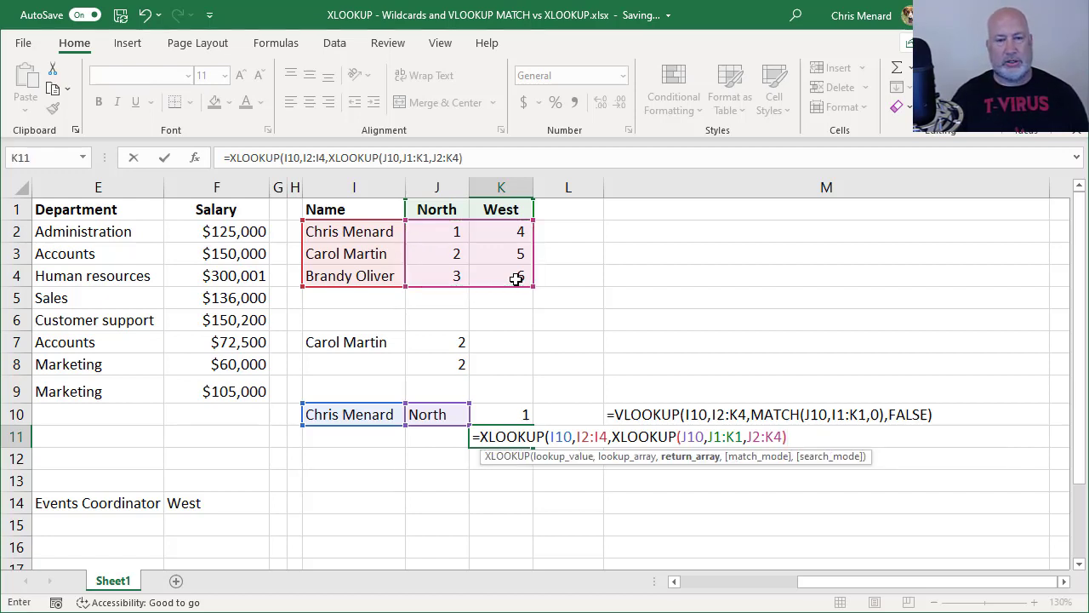
key(Return)
key(Return)
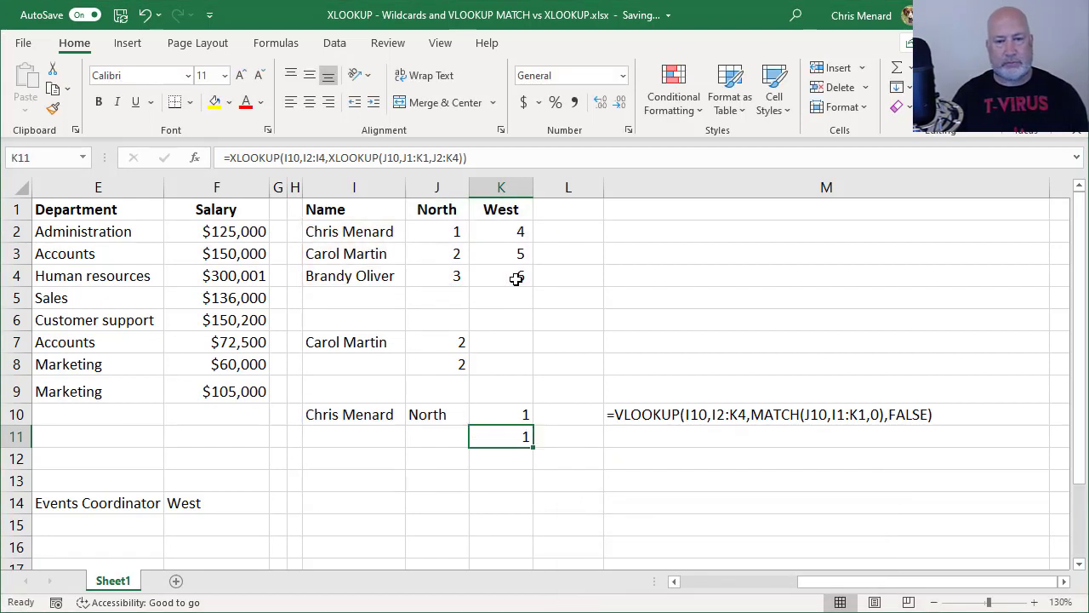
Change row 10 to region West and the second listed employee's name, so both lookups return 5
key(Up)
key(Left)
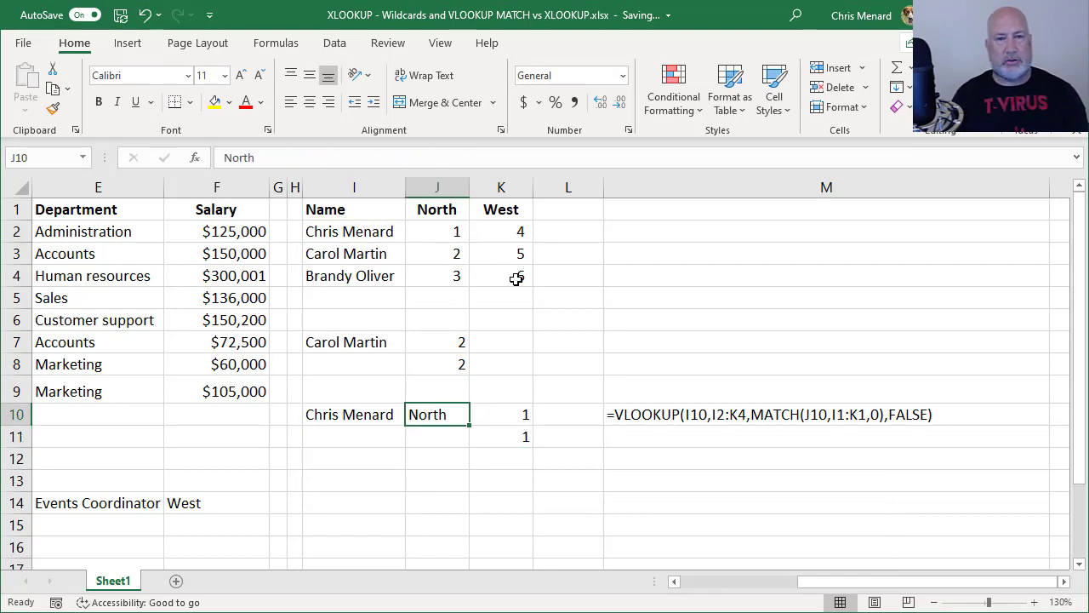
text(West)
key(Return)
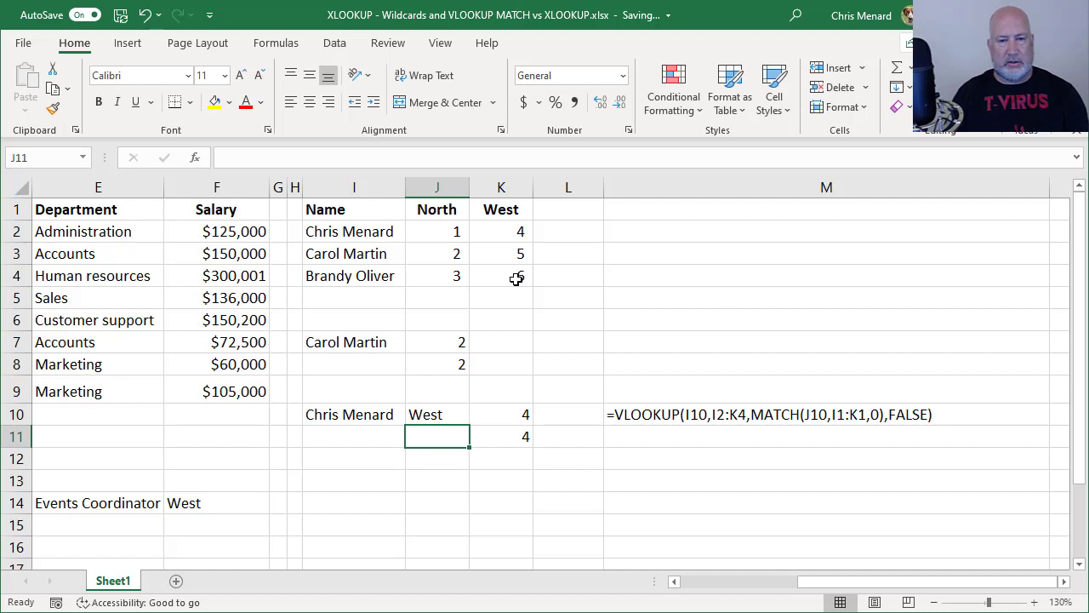
key(Up)
key(Left)
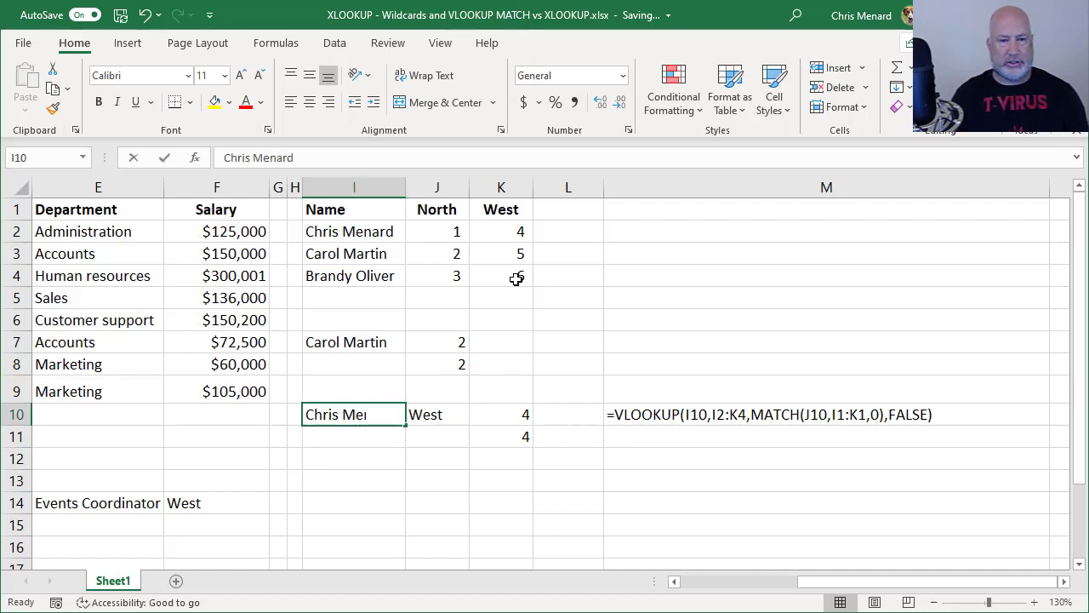
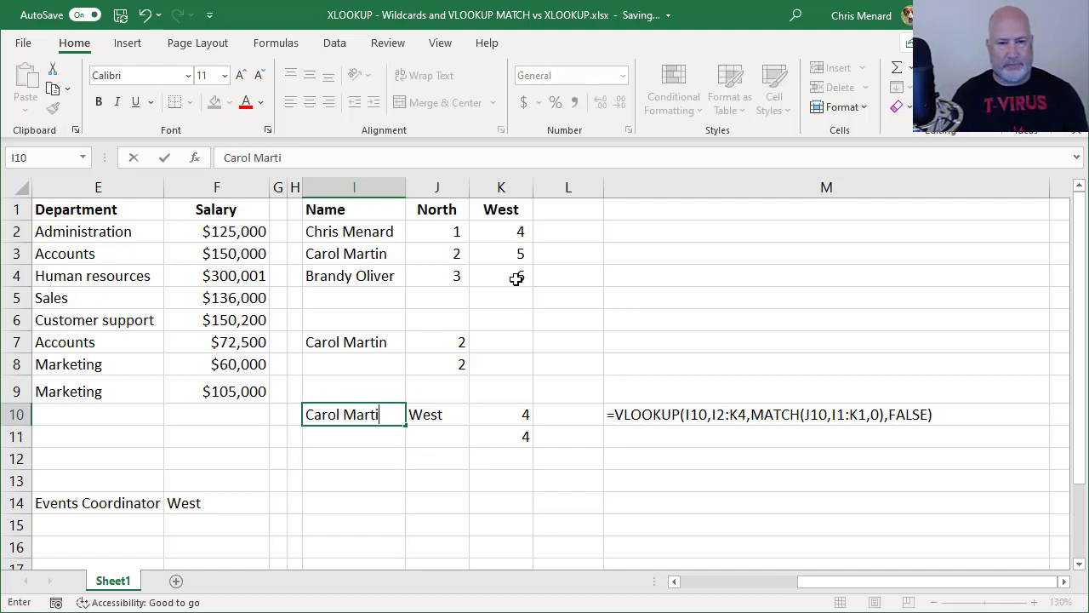
key(Return)
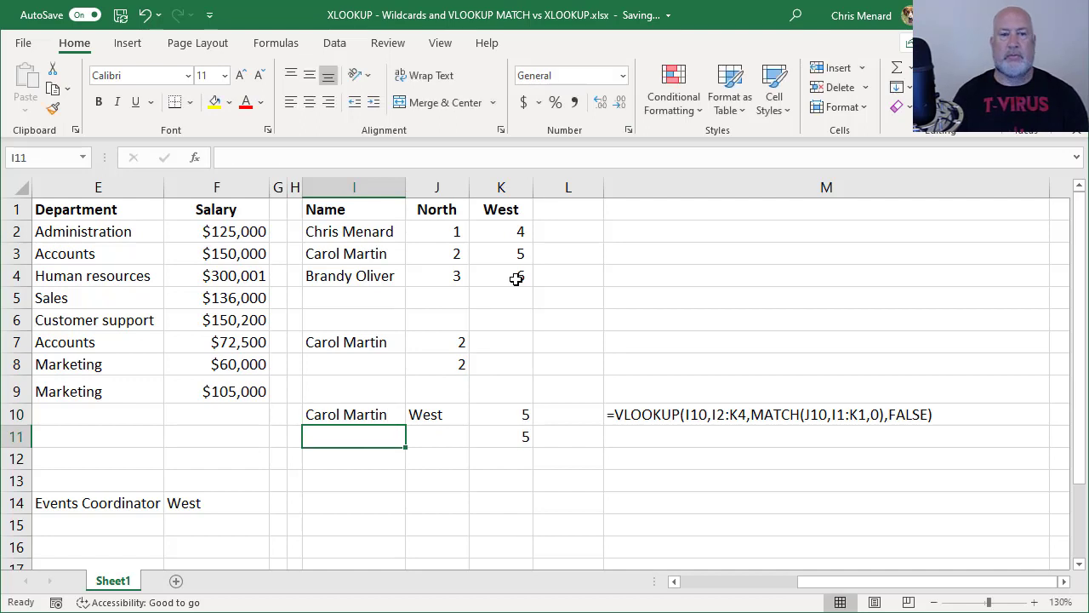
Enter =FORMULATEXT(K11) in M11 to show the nested XLOOKUP as text
key(Up)
key(Right)
key(Right)
key(Right)
key(Right)
key(Down)
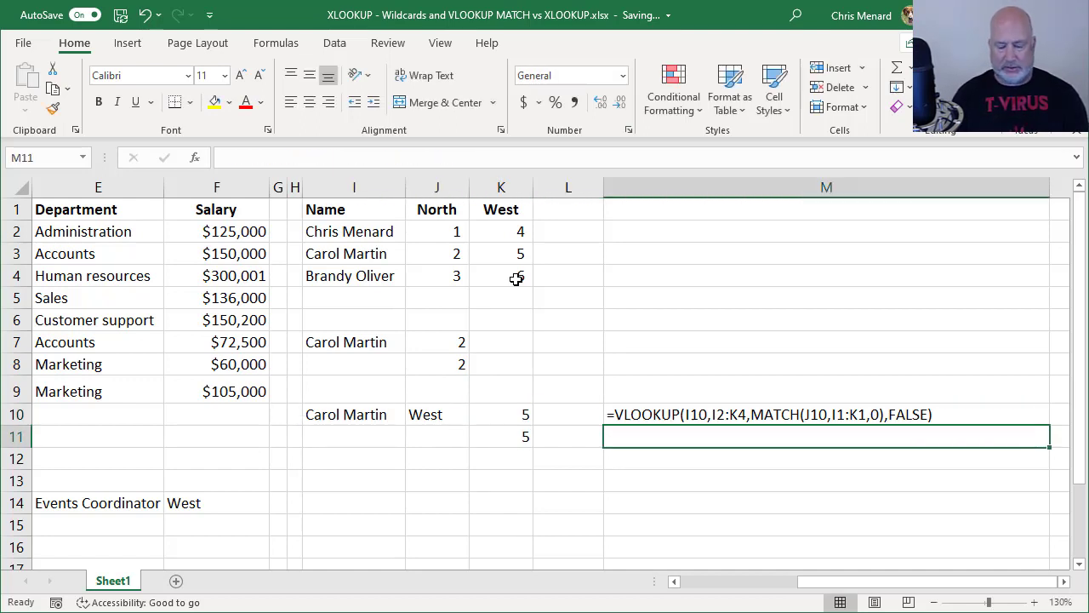
text(=form)
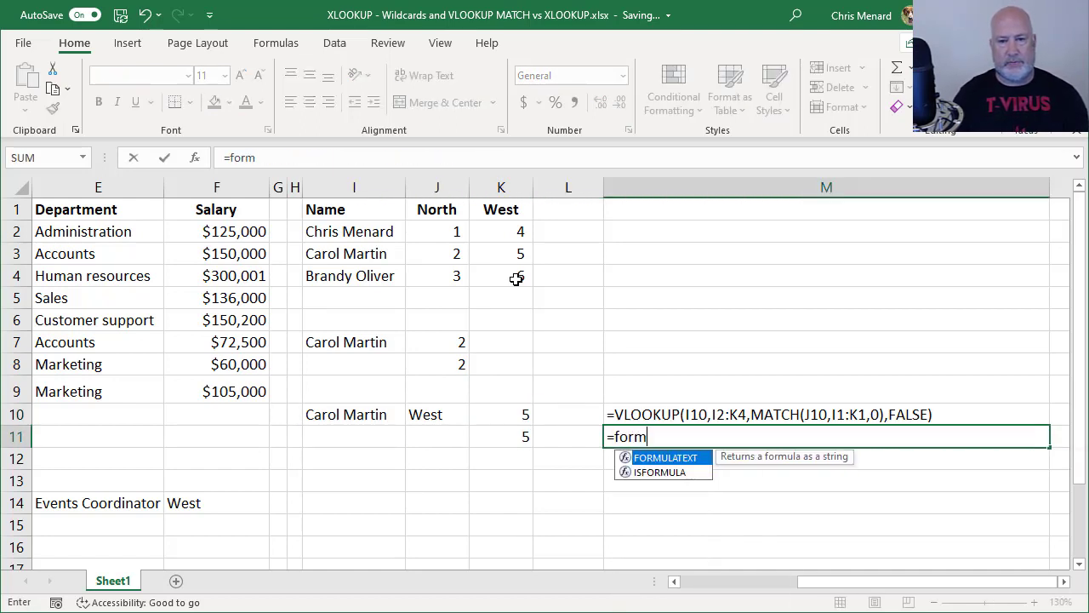
key(Tab)
key(Left)
key(Left)
key(Return)
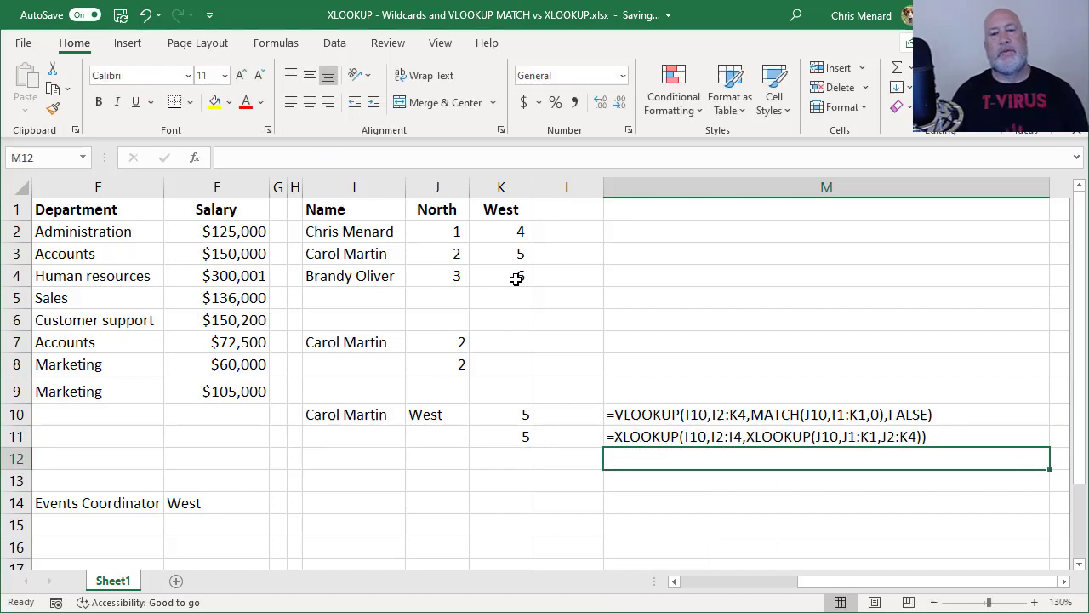
key(Up)
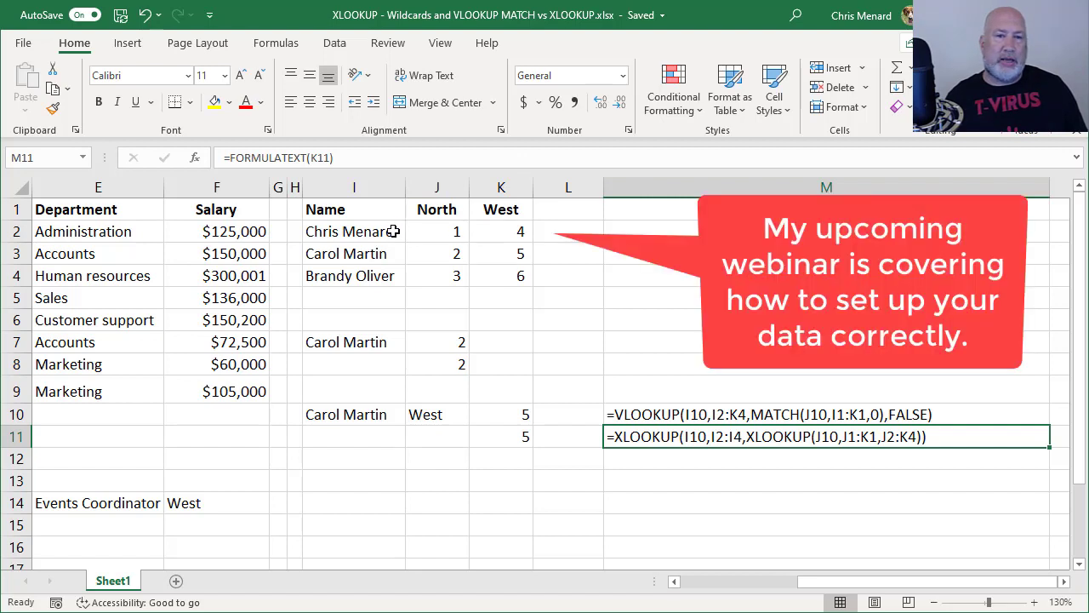
Select the lookup table I1:K4 with its Name, North and West headers
drag(357, 211, 520, 275)
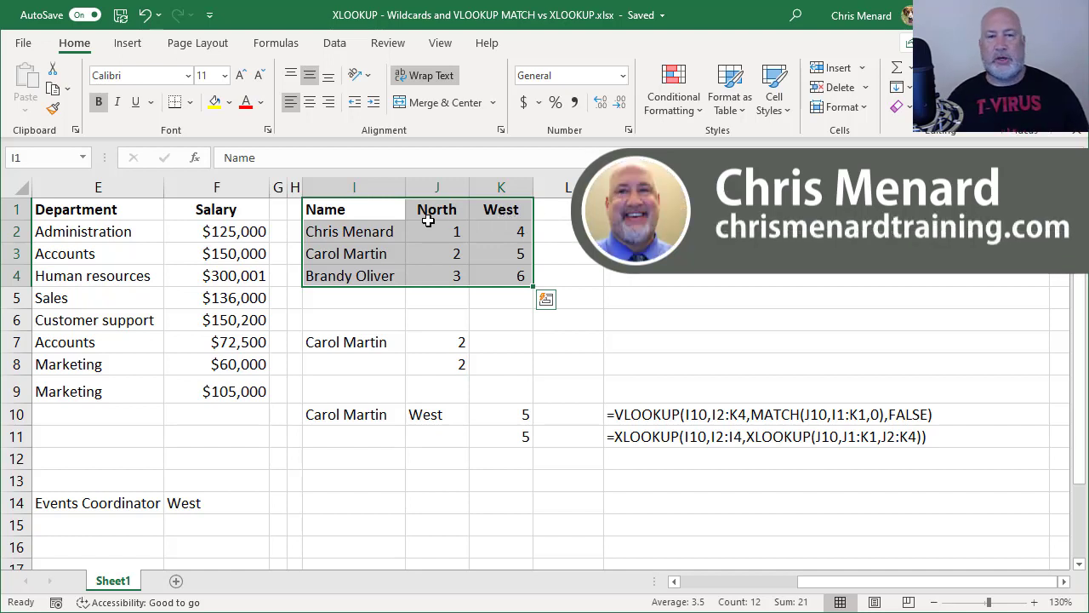
Switch to the Data ribbon tab and reduce the selection to cell J3
click(334, 44)
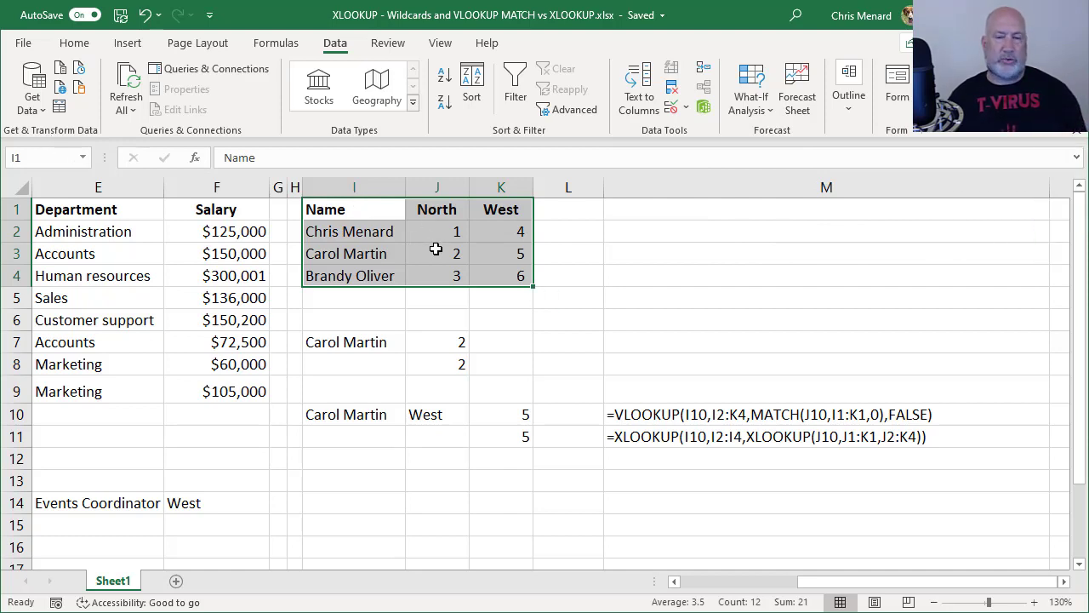
click(436, 249)
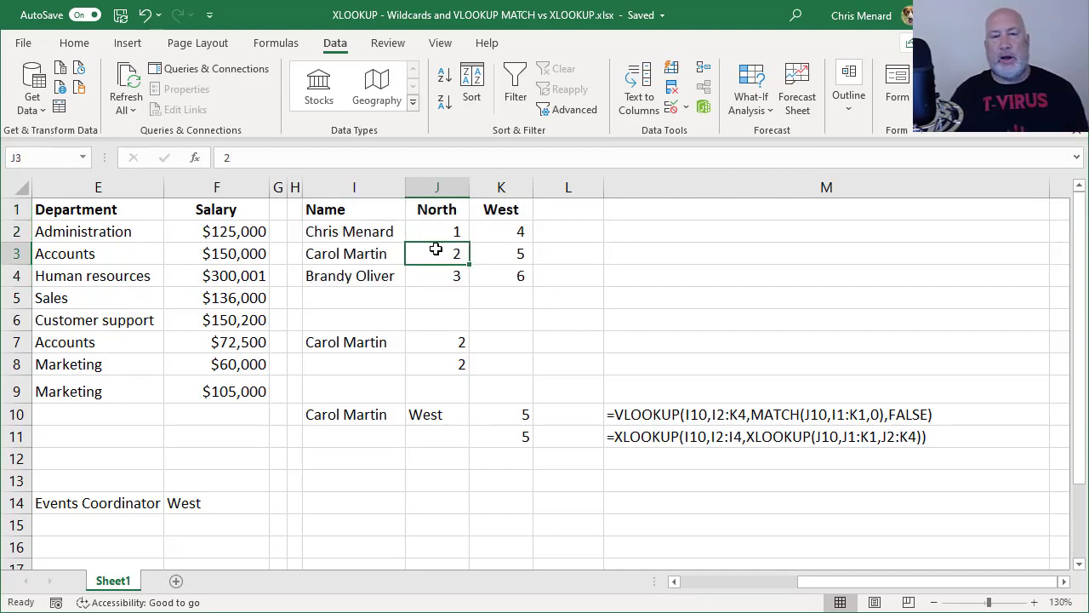